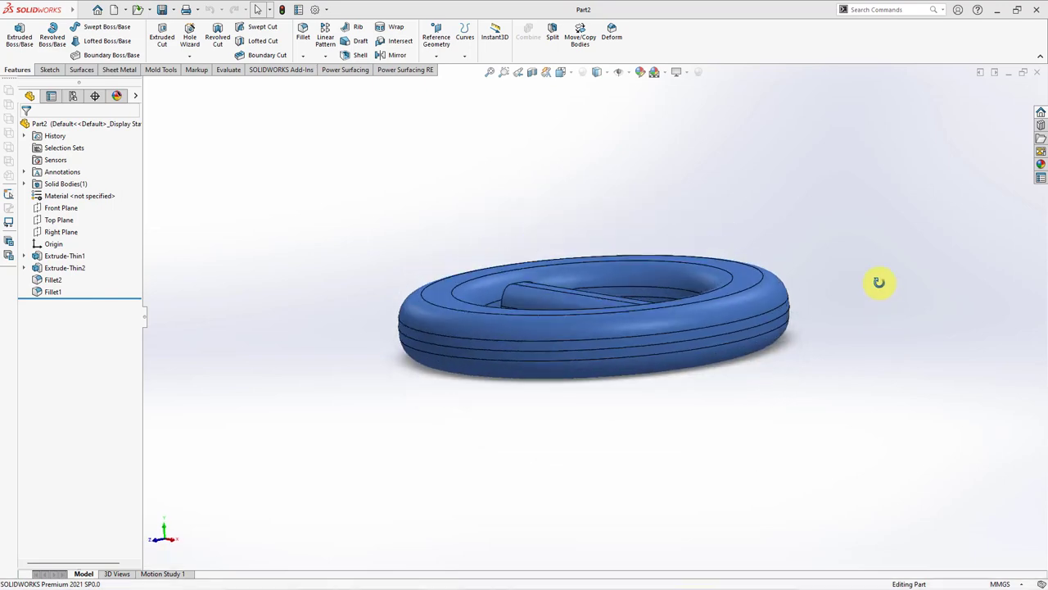
# Step: Switch to the Part1 sphere document, then create a new blank part document despite the memory warning
pyautogui.click(86, 12)
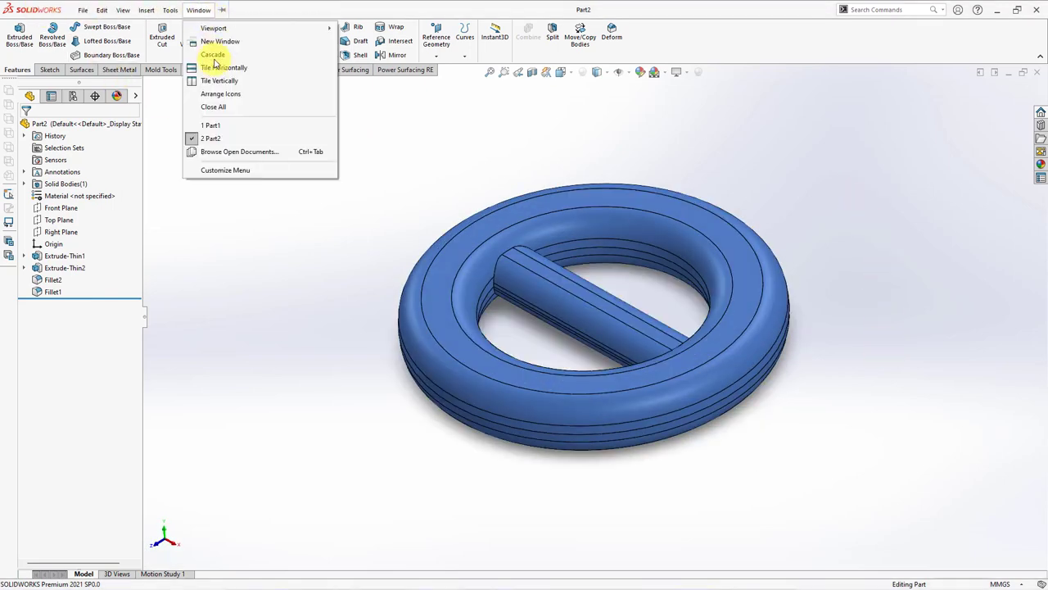
pyautogui.click(237, 127)
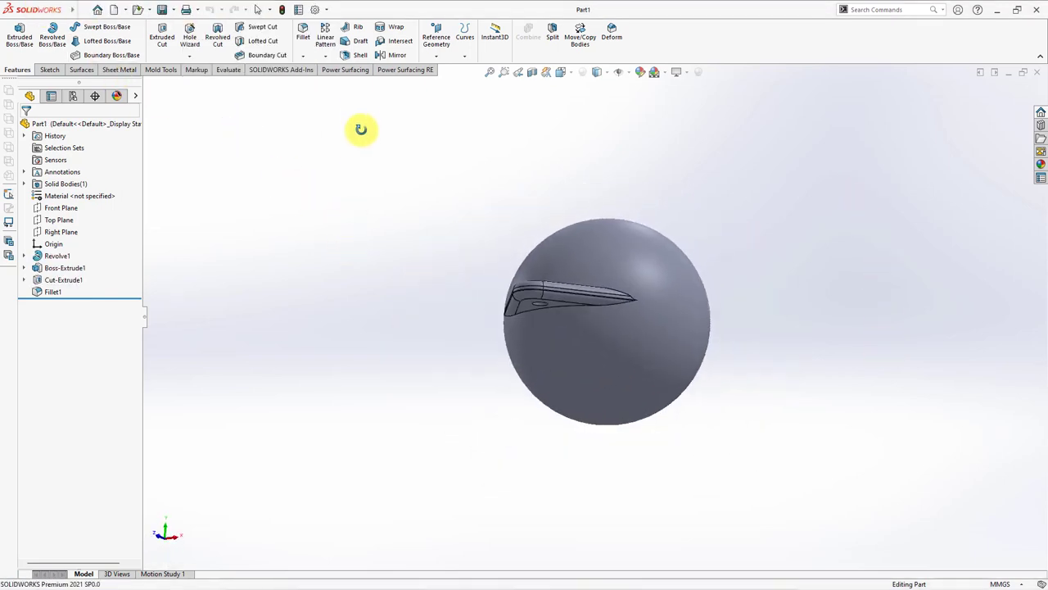
pyautogui.click(125, 10)
pyautogui.click(127, 26)
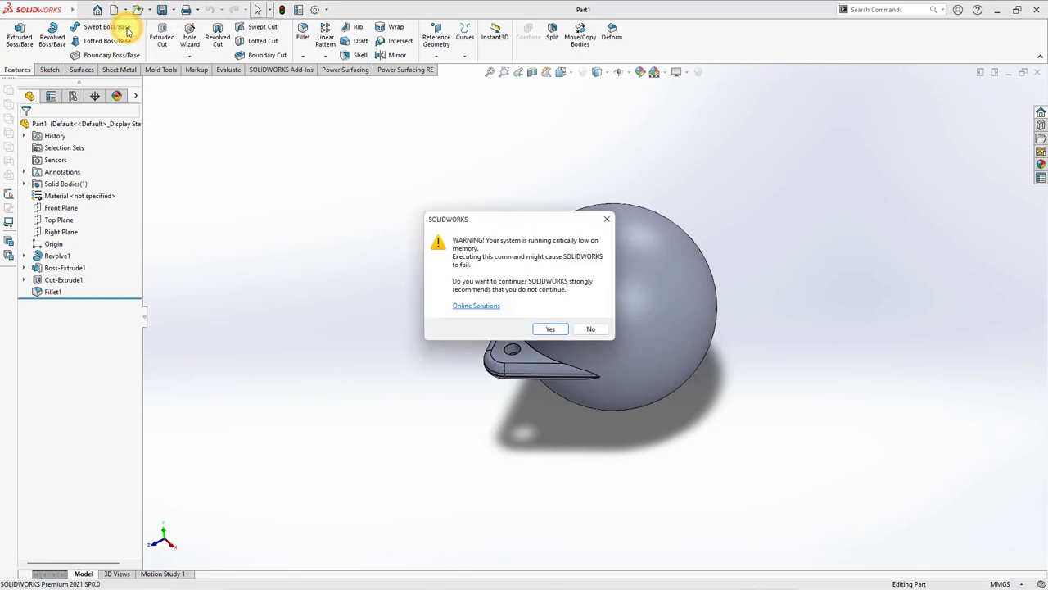
pyautogui.click(550, 328)
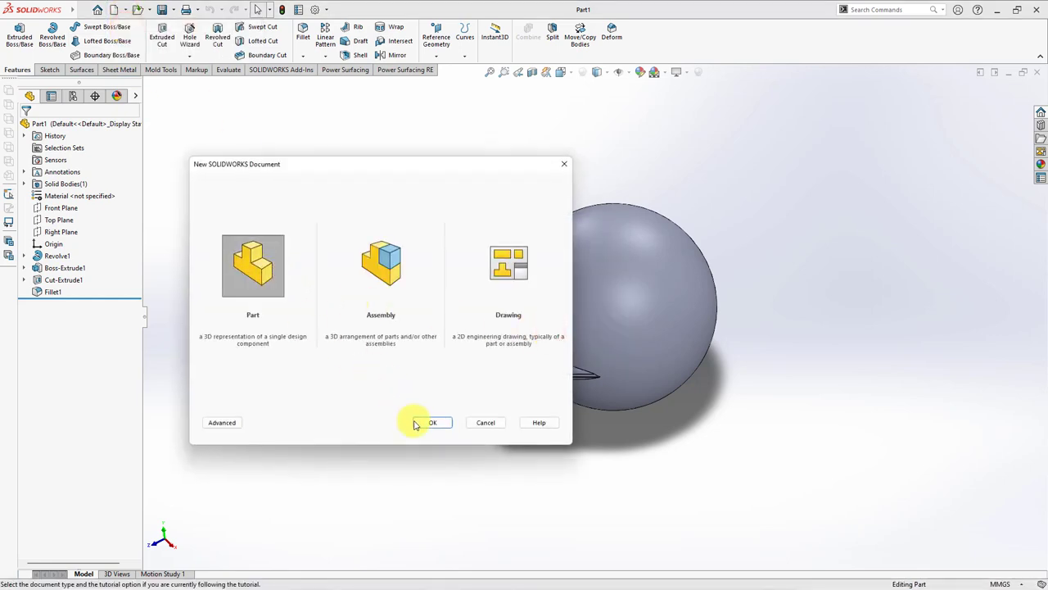
pyautogui.click(433, 423)
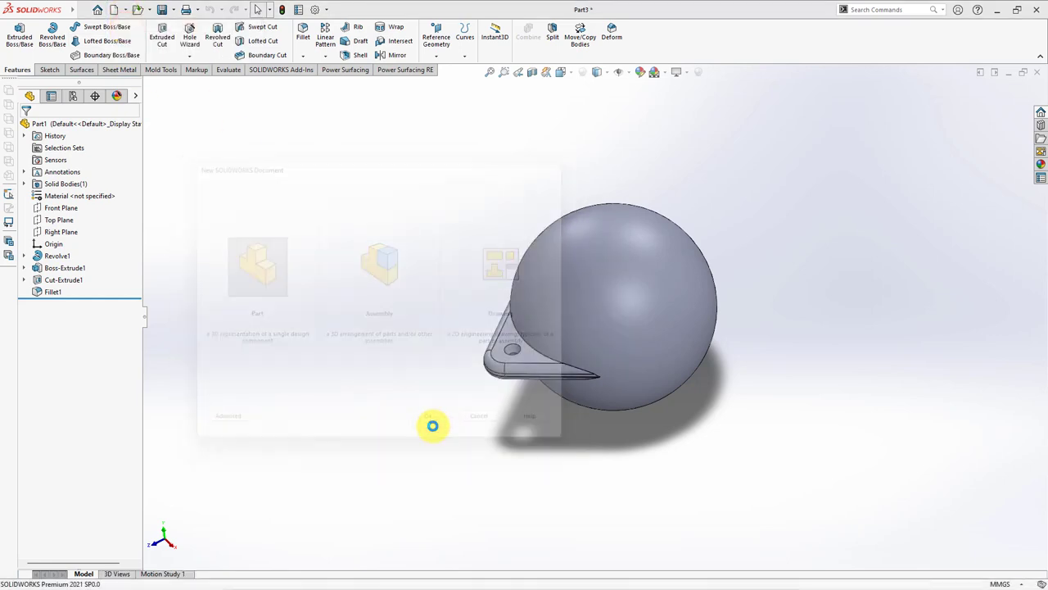
# Step: Insert Part1 into the new part as a body
pyautogui.click(146, 10)
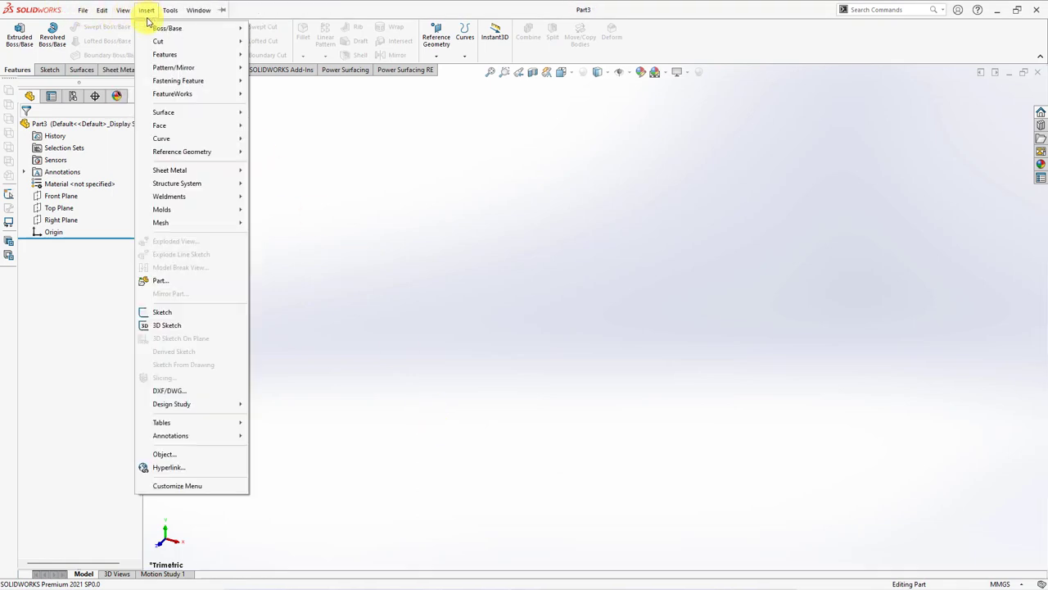
pyautogui.click(200, 282)
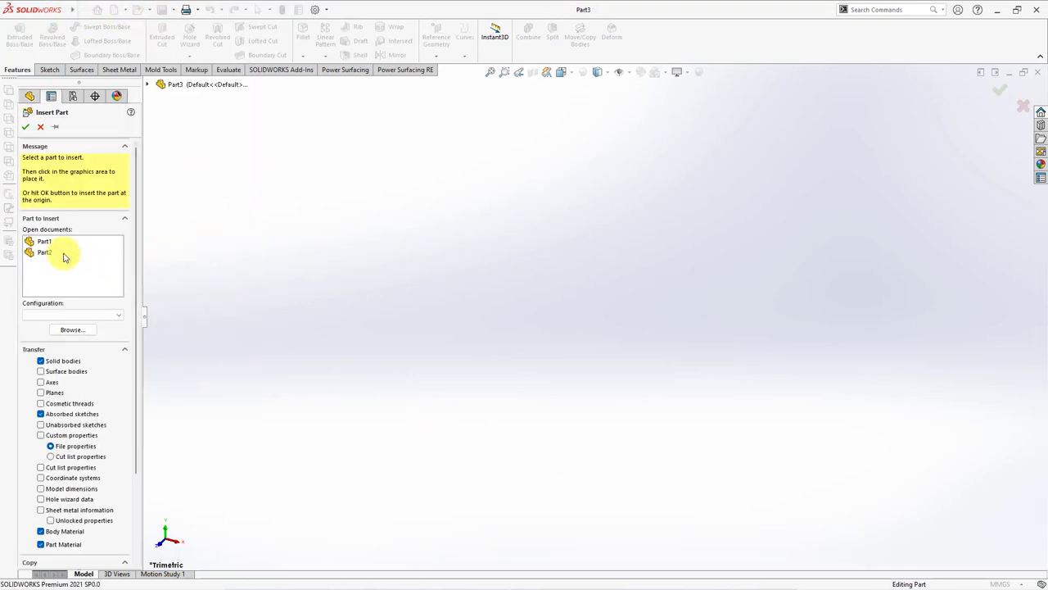
pyautogui.click(43, 240)
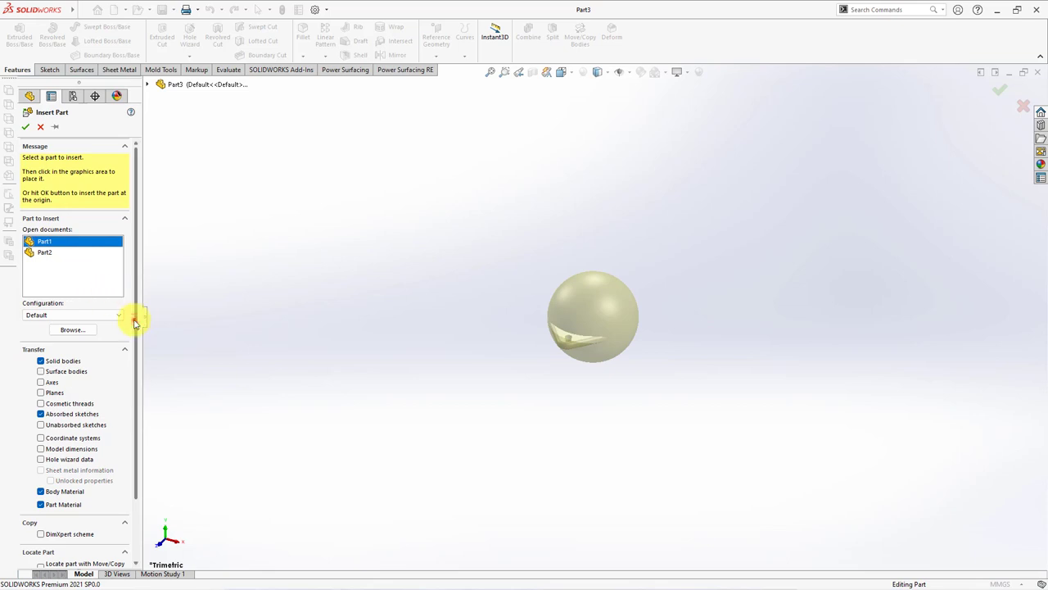
pyautogui.moveTo(135, 320); pyautogui.dragTo(138, 375)
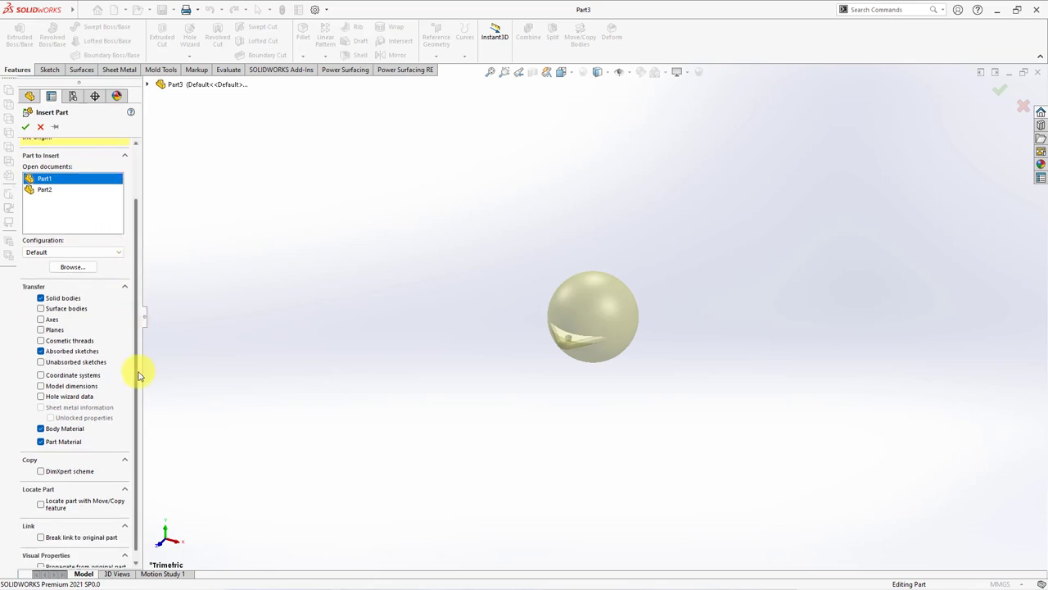
pyautogui.click(26, 127)
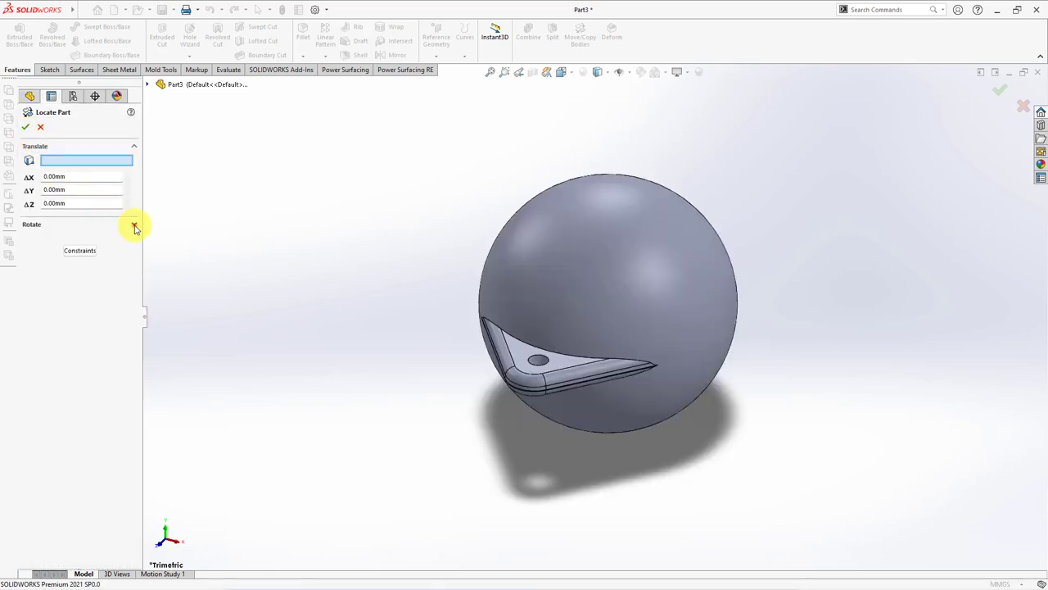
# Step: In Top view, set a Y rotation angle so the sphere's tab points to the upper right
pyautogui.click(134, 226)
pyautogui.click(561, 72)
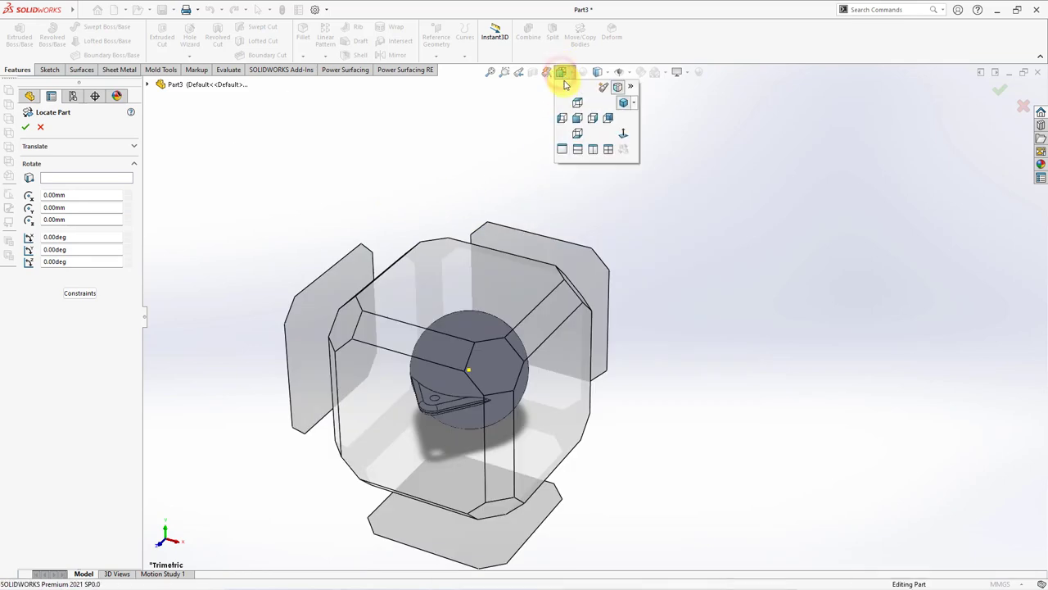
pyautogui.click(579, 102)
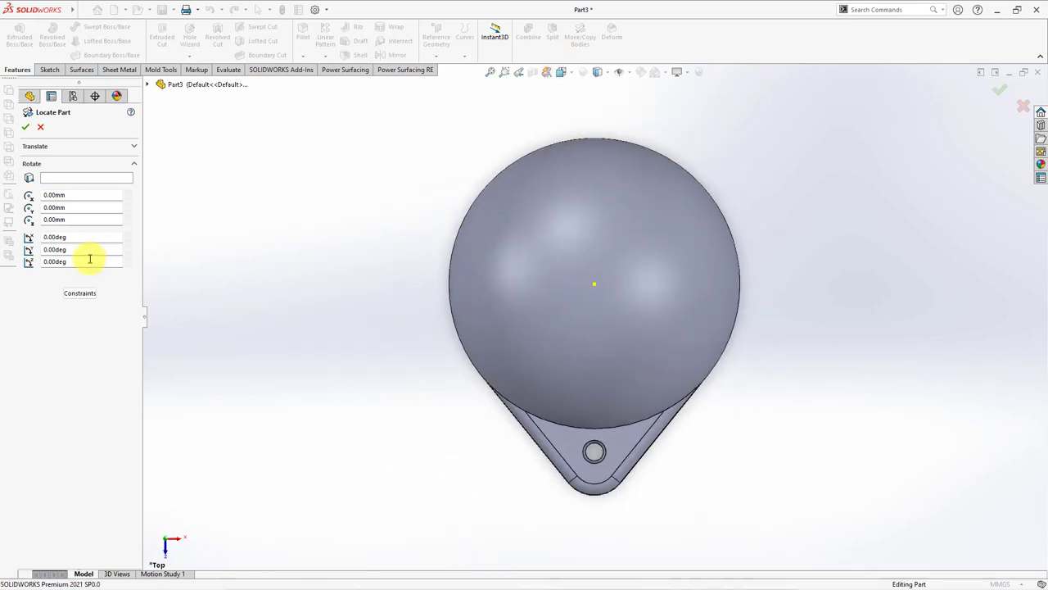
pyautogui.moveTo(80, 251); pyautogui.dragTo(41, 250)
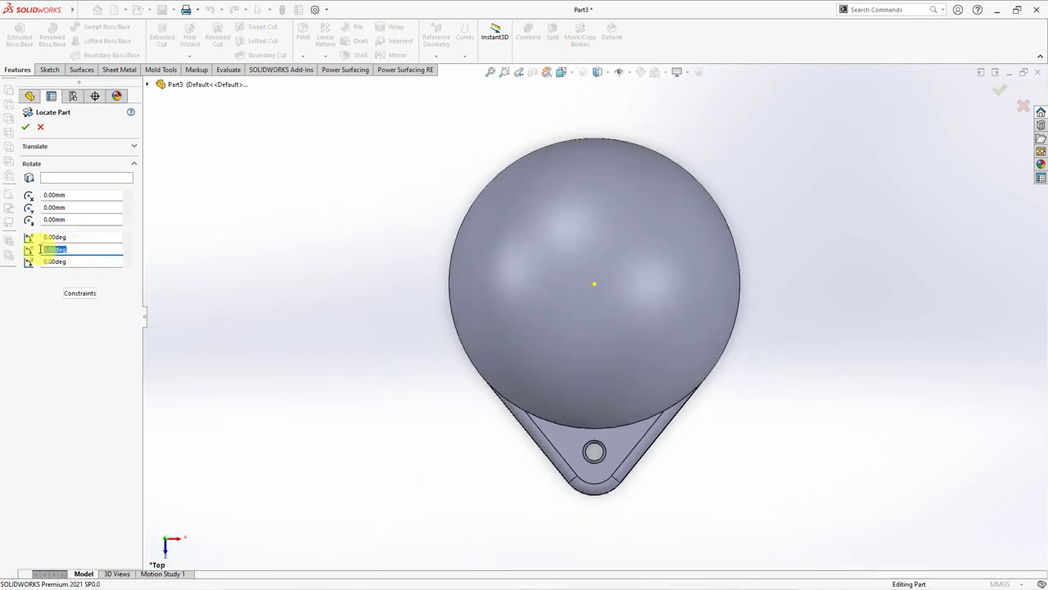
pyautogui.write('135')
pyautogui.click(26, 128)
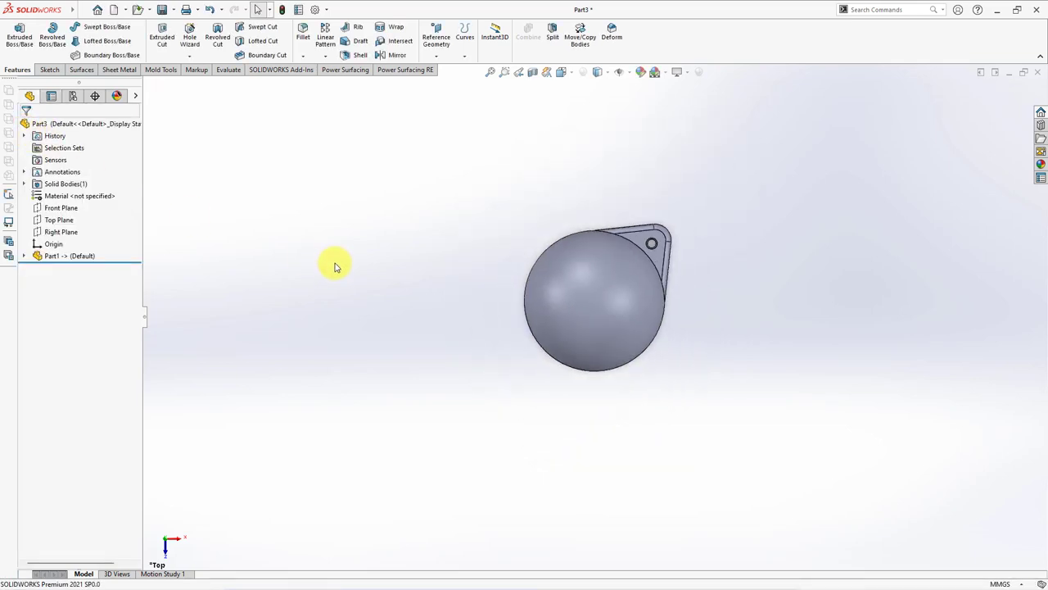
# Step: Scale the sphere body by 1.02 about the origin
pyautogui.click(161, 70)
pyautogui.click(274, 27)
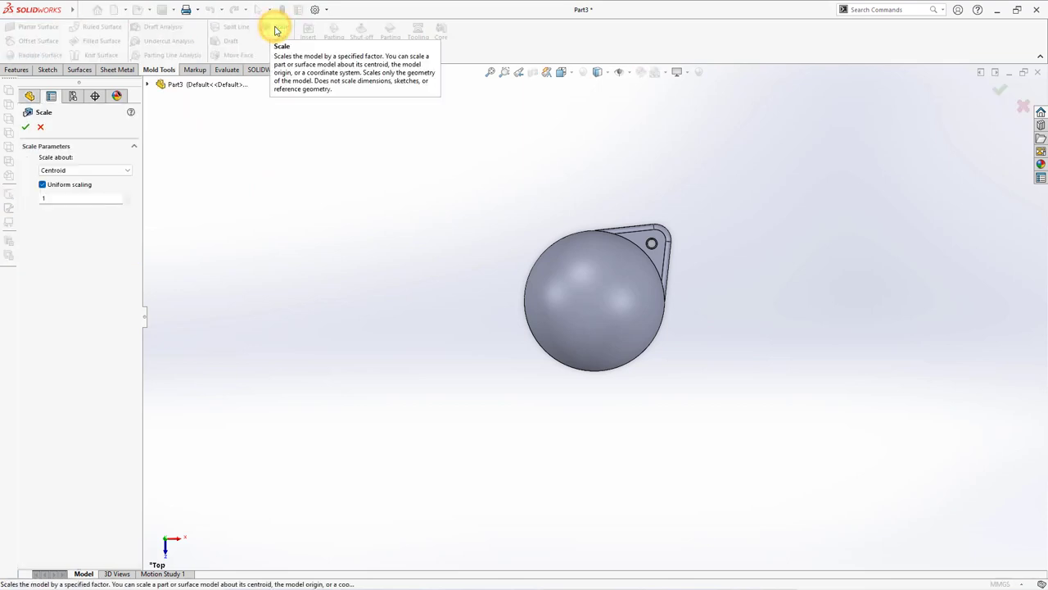
pyautogui.click(88, 172)
pyautogui.click(84, 183)
pyautogui.write('.02')
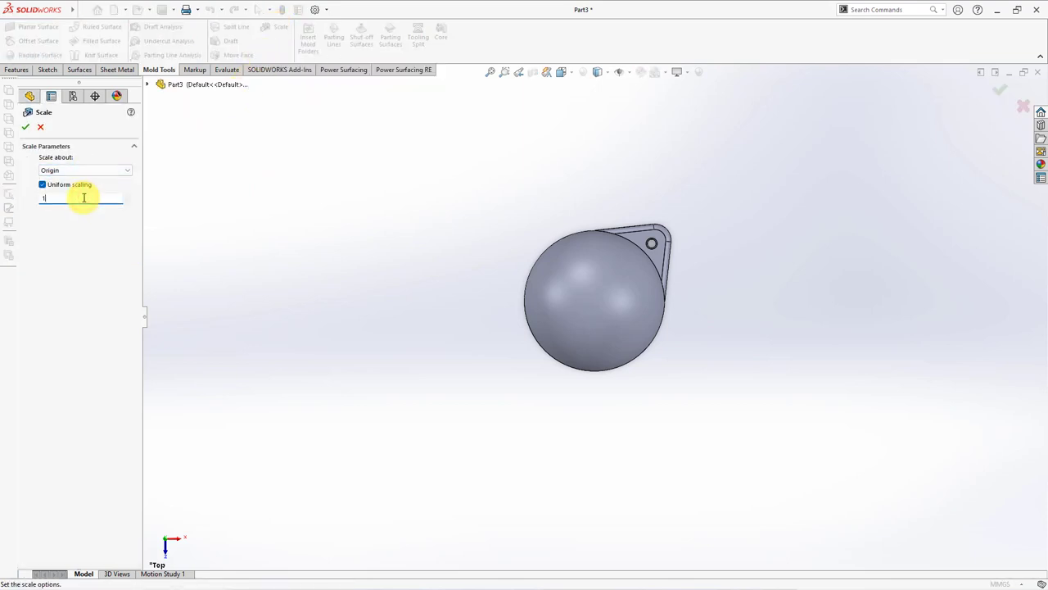
pyautogui.click(23, 127)
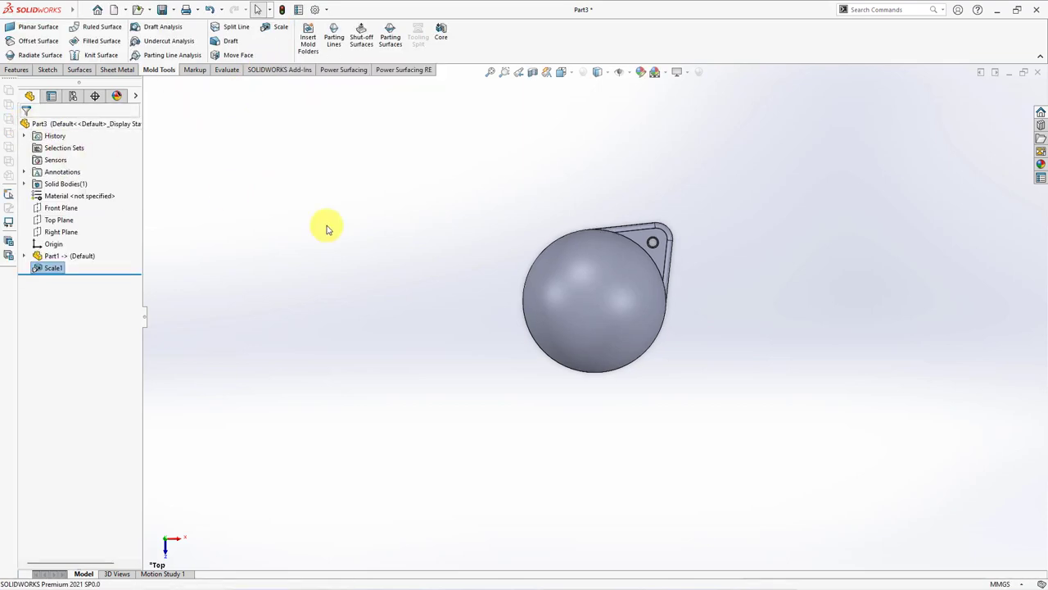
# Step: Move the sphere body 35 mm in X and 25 mm in Z
pyautogui.click(31, 72)
pyautogui.click(579, 38)
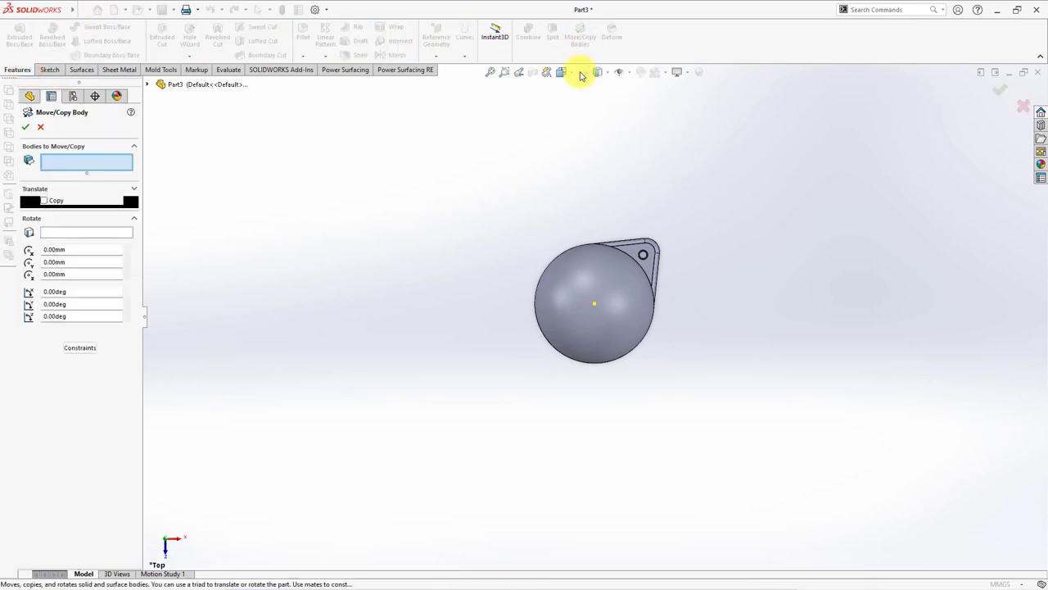
pyautogui.click(598, 281)
pyautogui.moveTo(638, 305); pyautogui.dragTo(642, 401)
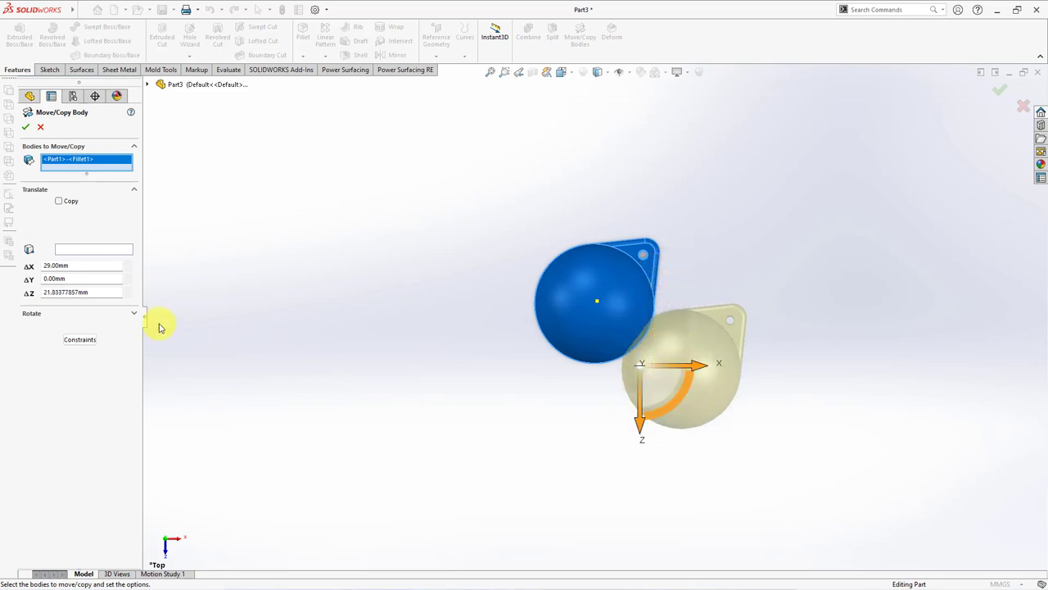
pyautogui.moveTo(83, 267); pyautogui.dragTo(35, 267)
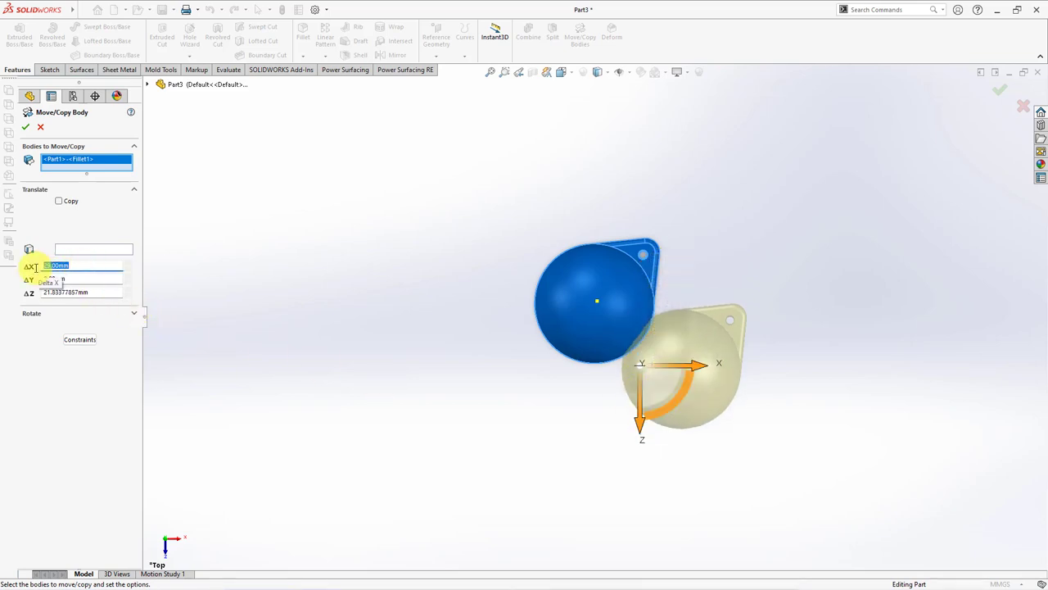
pyautogui.write('35')
pyautogui.press('Tab')
pyautogui.write('25')
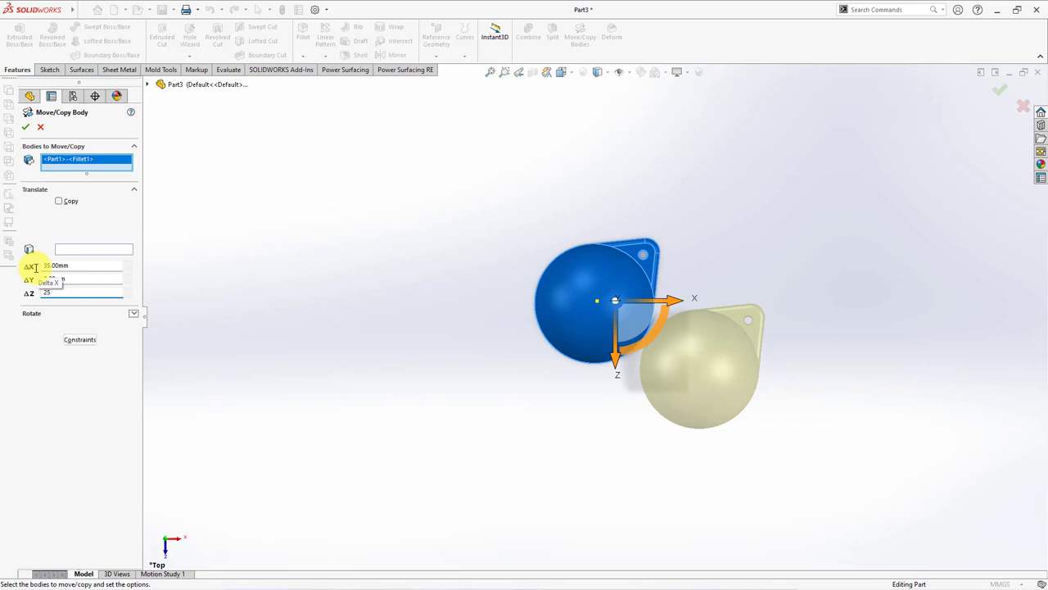
pyautogui.press('Tab')
pyautogui.click(25, 127)
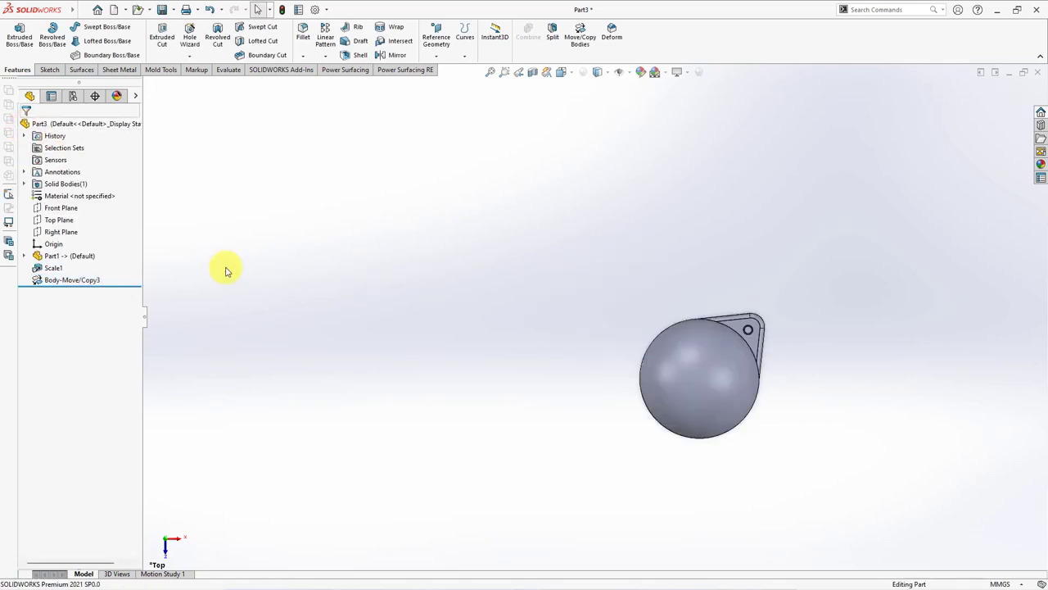
# Step: Create Plane1 offset 50 mm from the Front Plane
pyautogui.click(60, 207)
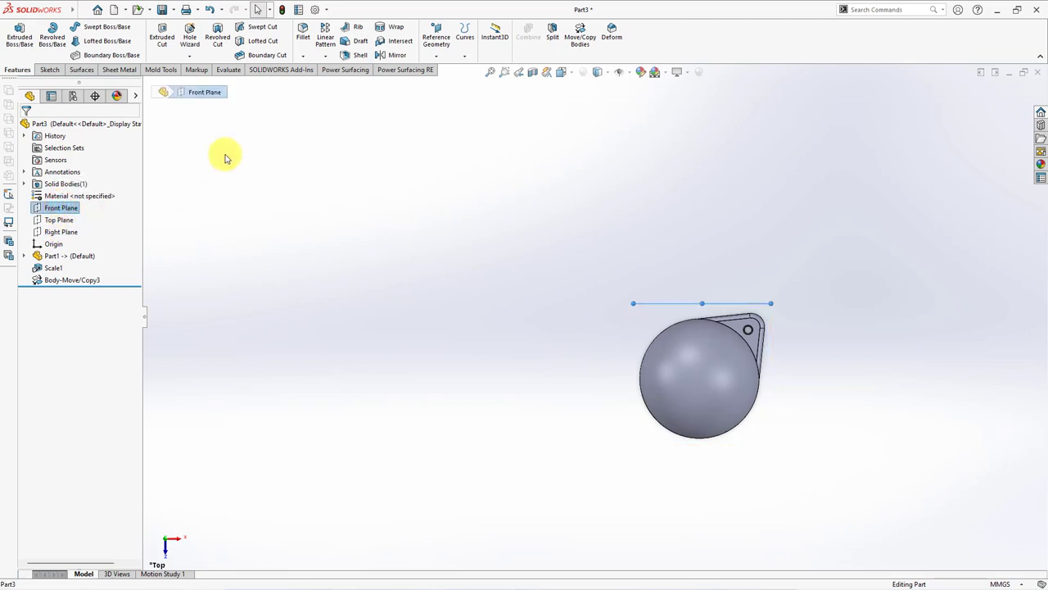
pyautogui.click(440, 49)
pyautogui.click(445, 72)
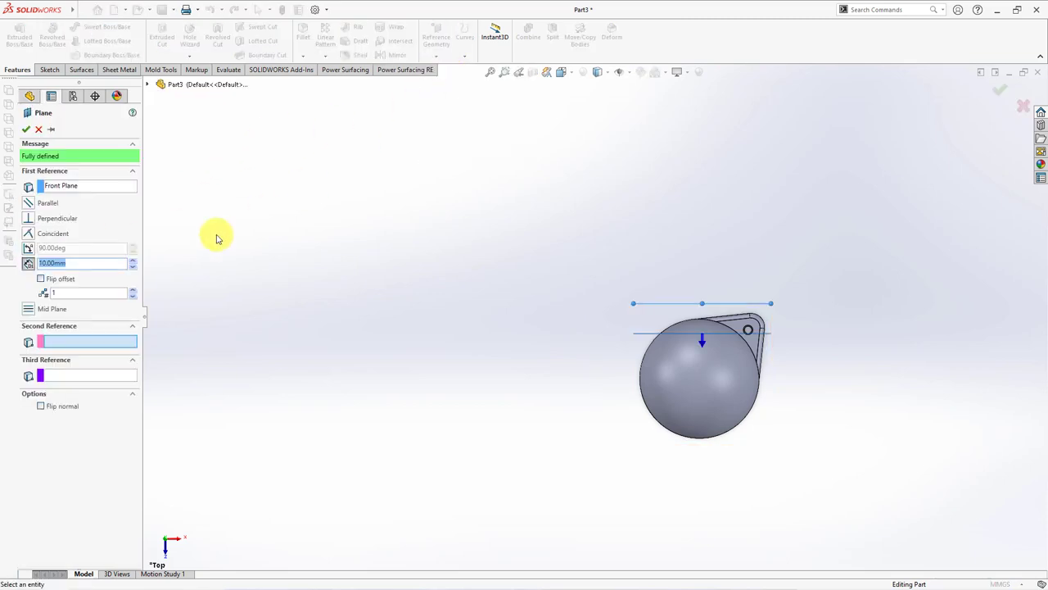
pyautogui.click(133, 261)
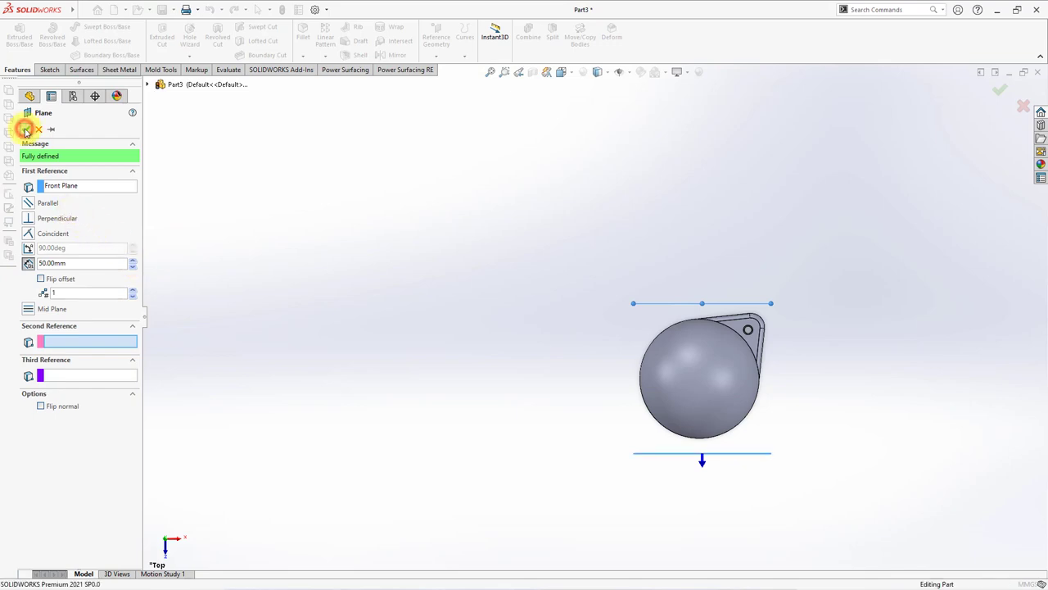
pyautogui.click(25, 128)
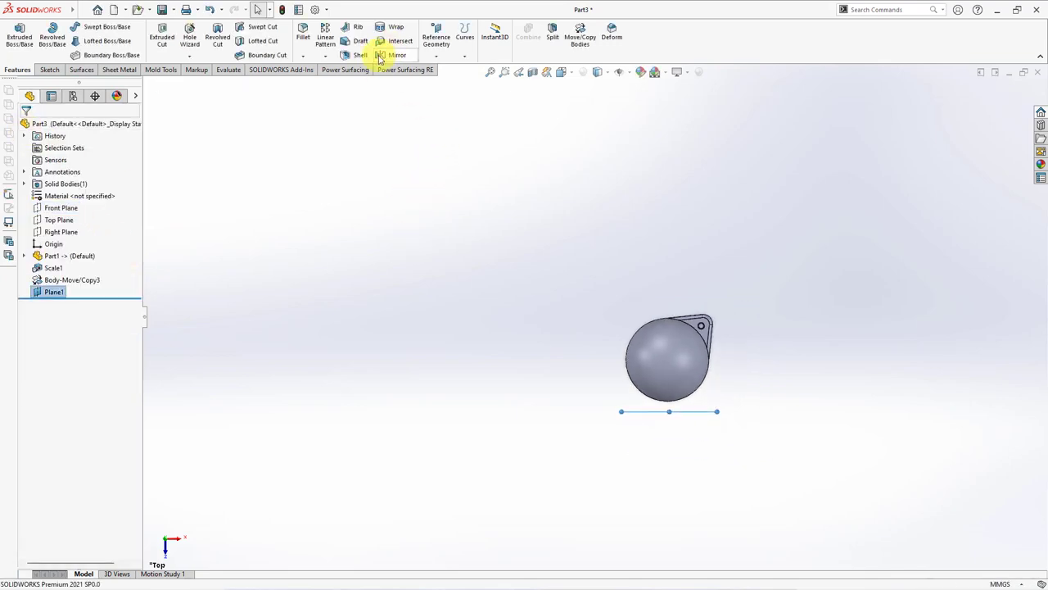
# Step: Mirror the sphere body across Plane1
pyautogui.click(379, 58)
pyautogui.click(41, 271)
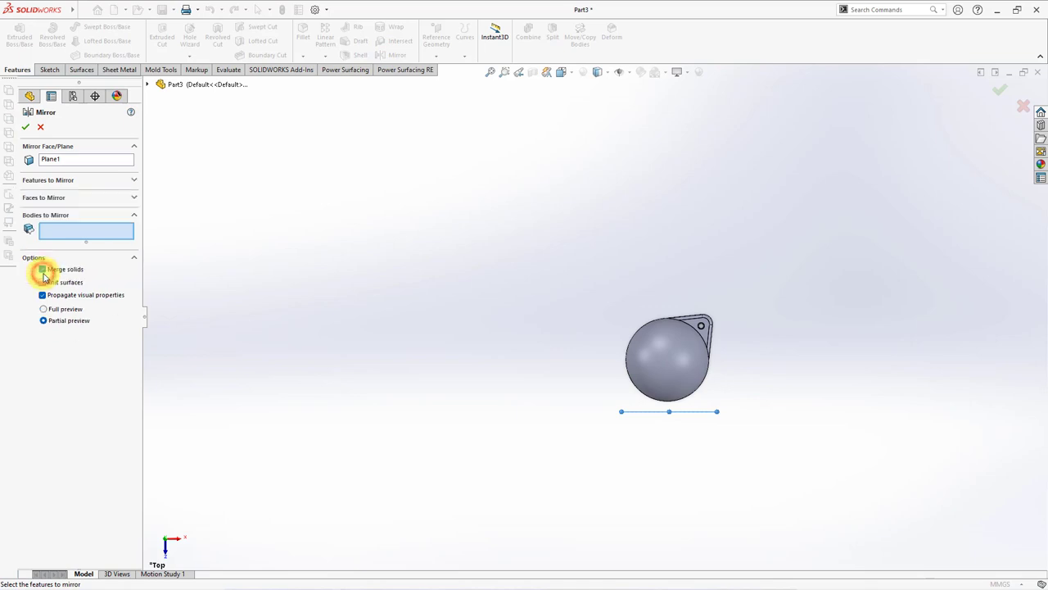
pyautogui.click(662, 360)
pyautogui.press('Return')
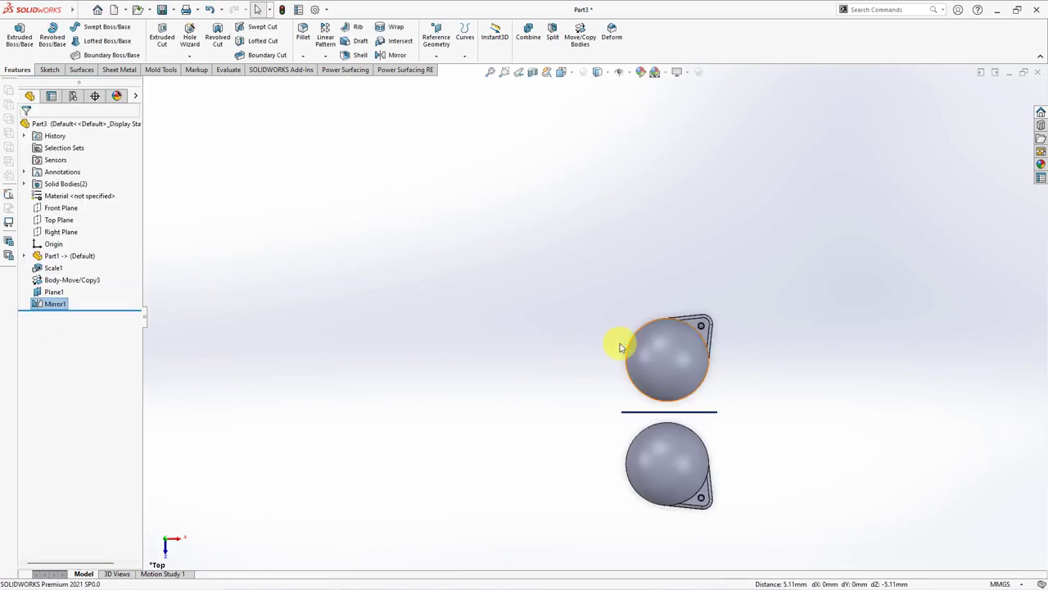
# Step: Mirror the two sphere bodies across the Right Plane
pyautogui.click(61, 232)
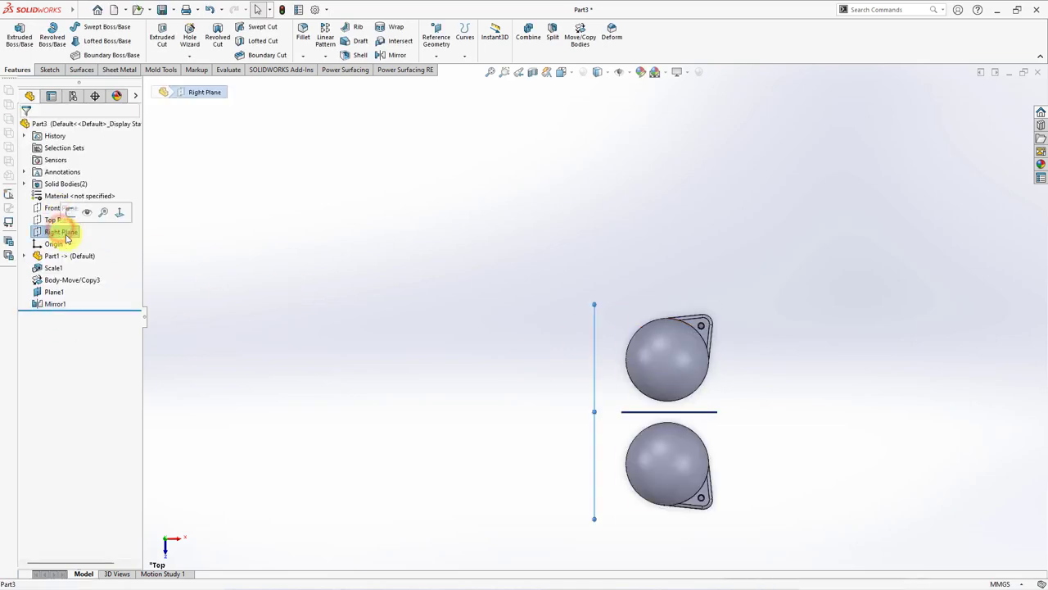
pyautogui.click(385, 57)
pyautogui.click(664, 361)
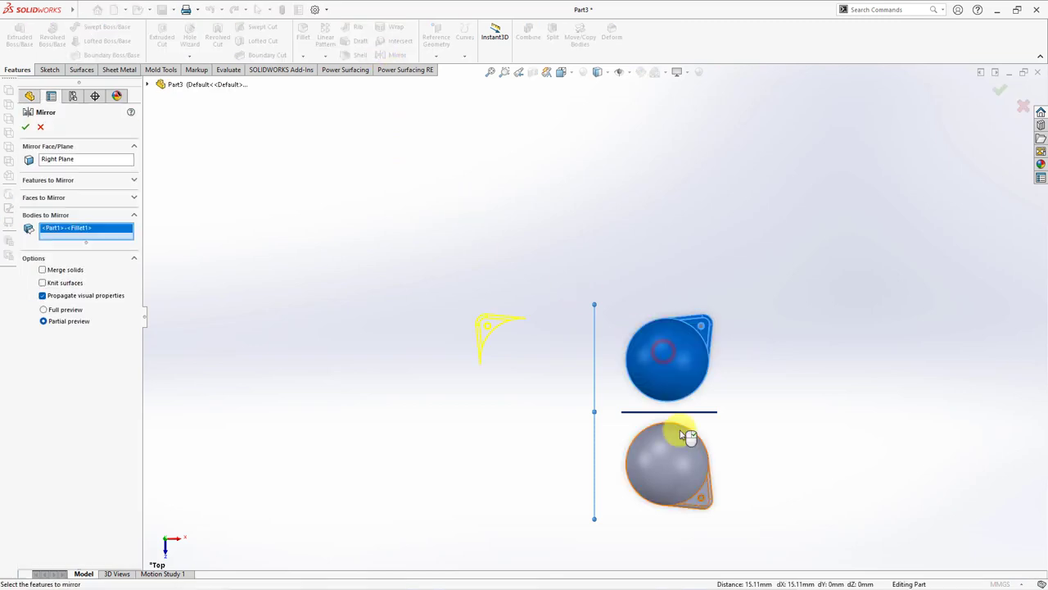
pyautogui.click(674, 457)
pyautogui.press('Return')
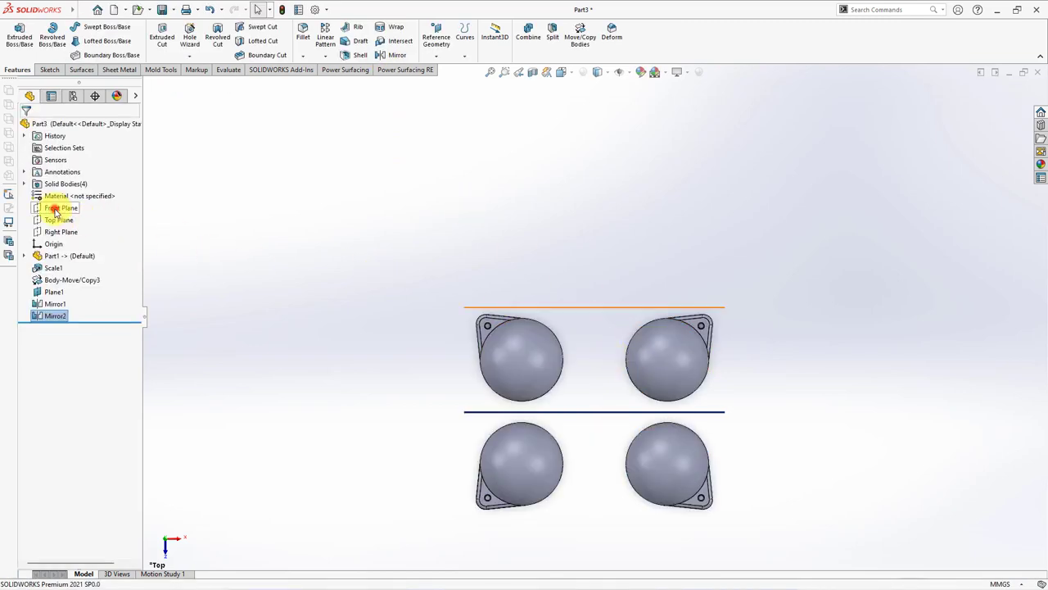
# Step: Mirror all four sphere bodies across the Front Plane, giving eight cavities
pyautogui.click(54, 208)
pyautogui.click(385, 55)
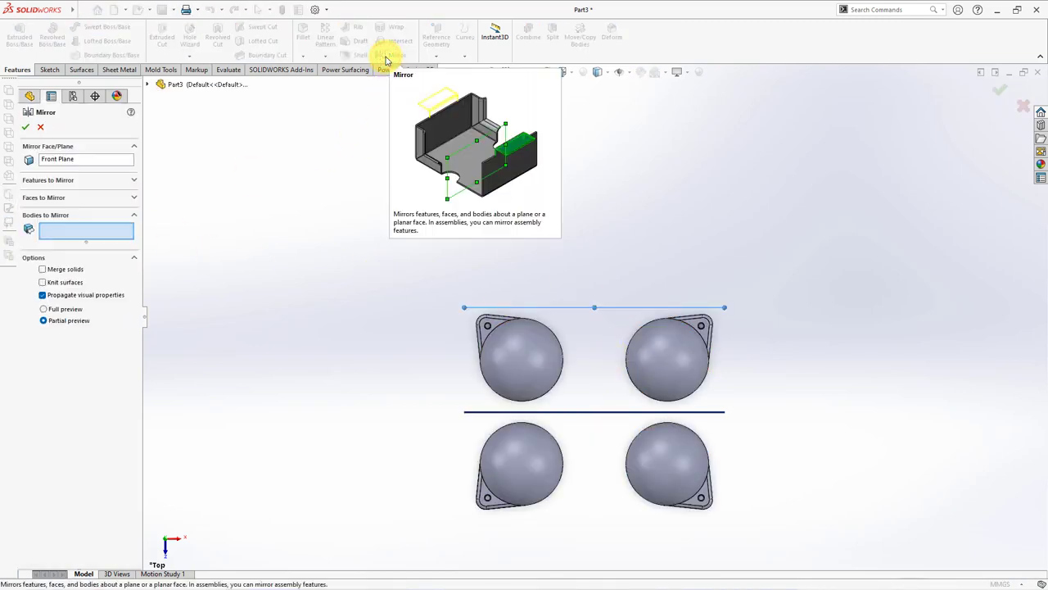
pyautogui.click(516, 358)
pyautogui.click(647, 373)
pyautogui.click(663, 456)
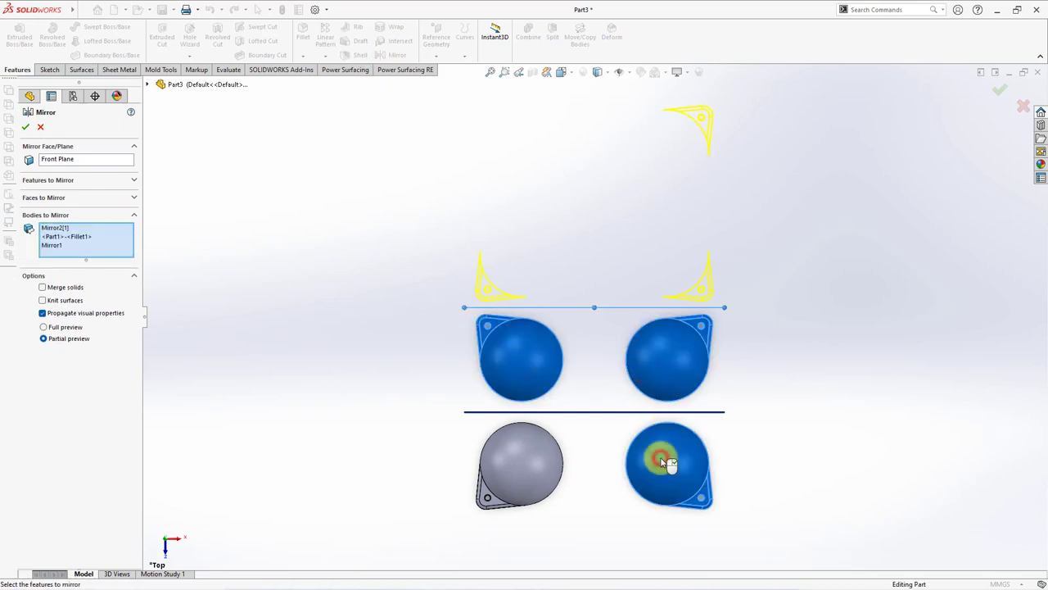
pyautogui.click(526, 463)
pyautogui.press('Return')
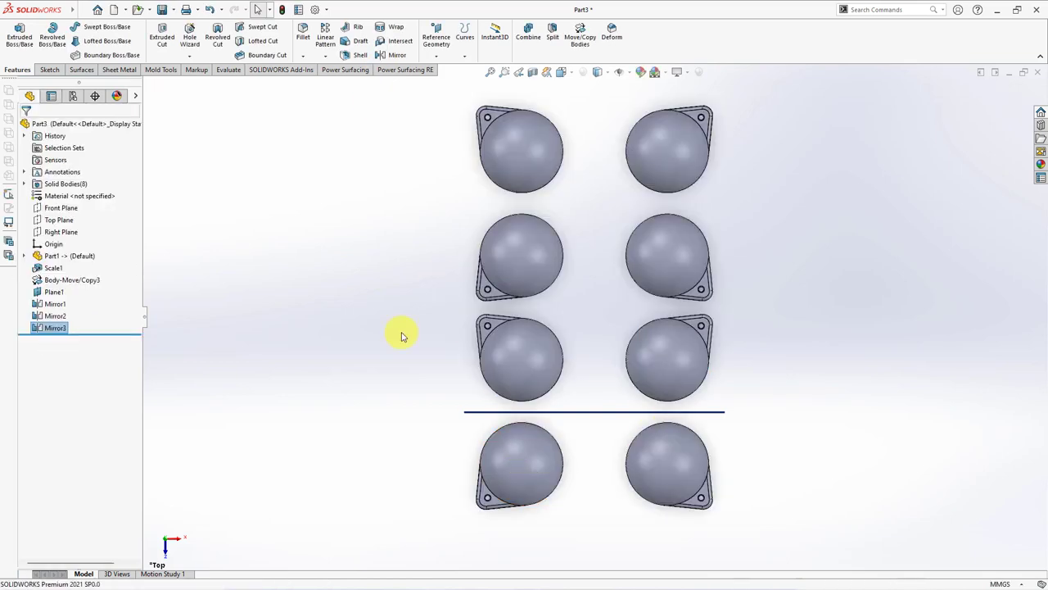
# Step: Hide the plane and fit all eight cavities in view
pyautogui.click(582, 412)
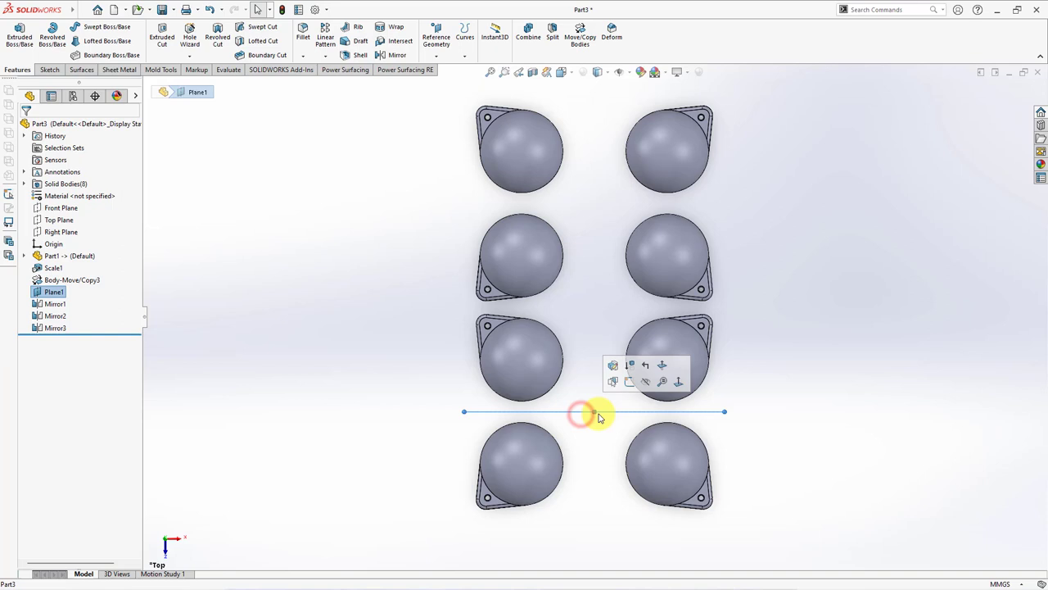
pyautogui.click(647, 382)
pyautogui.press('z')
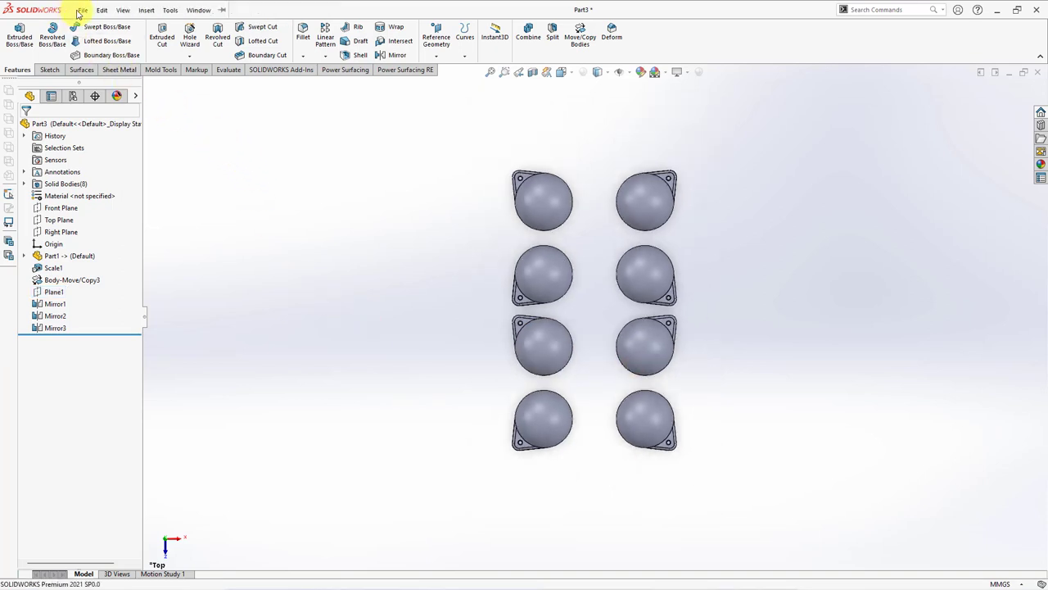
# Step: Insert Part2 as a body centred between the cavities, rotated 90 degrees about Y
pyautogui.click(146, 10)
pyautogui.click(168, 280)
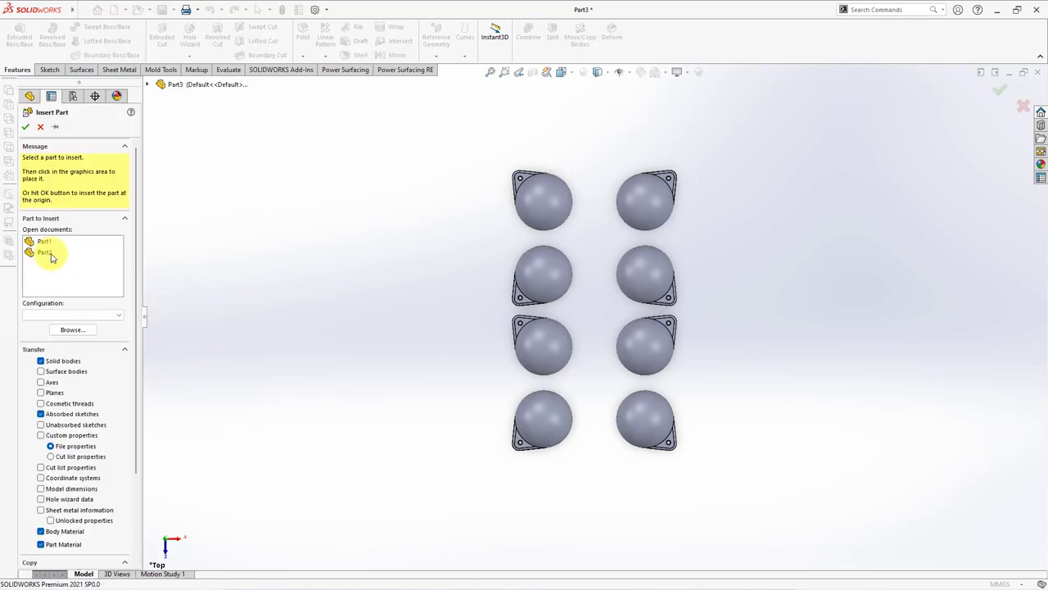
pyautogui.click(43, 255)
pyautogui.moveTo(134, 311); pyautogui.dragTo(139, 354)
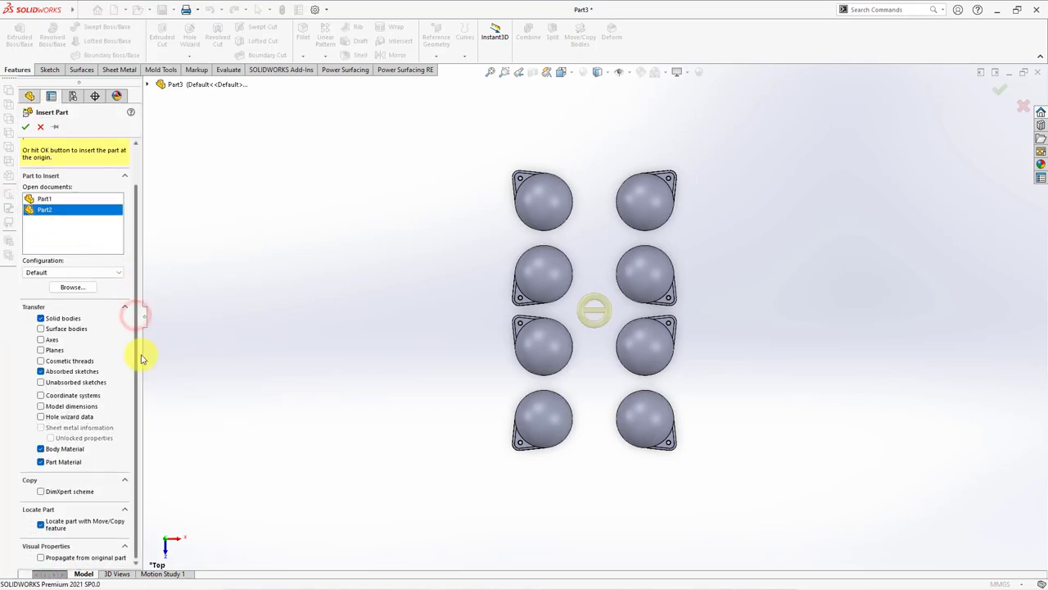
pyautogui.click(26, 128)
pyautogui.click(495, 279)
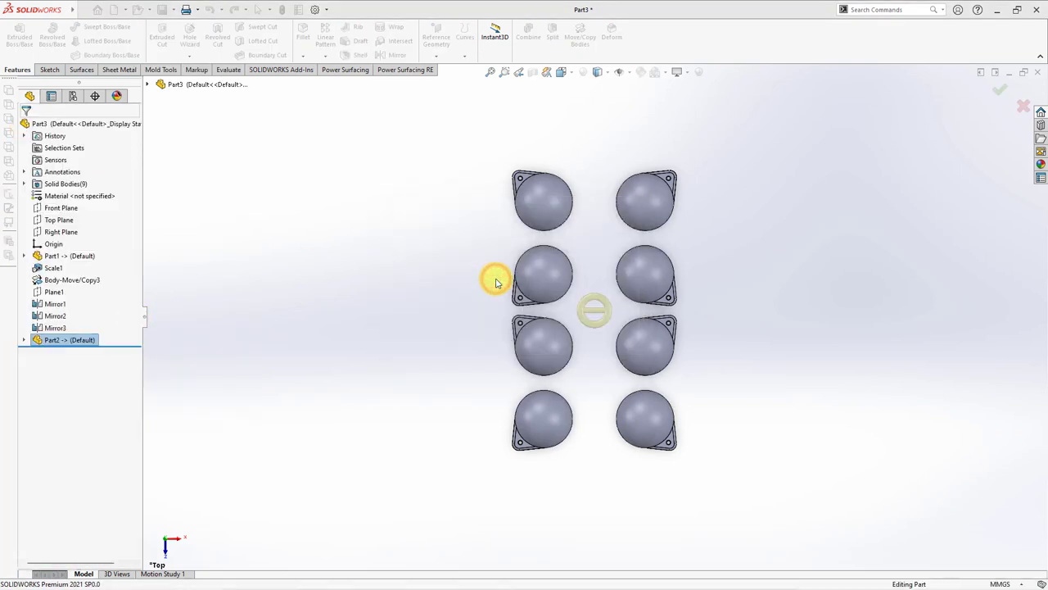
pyautogui.click(134, 224)
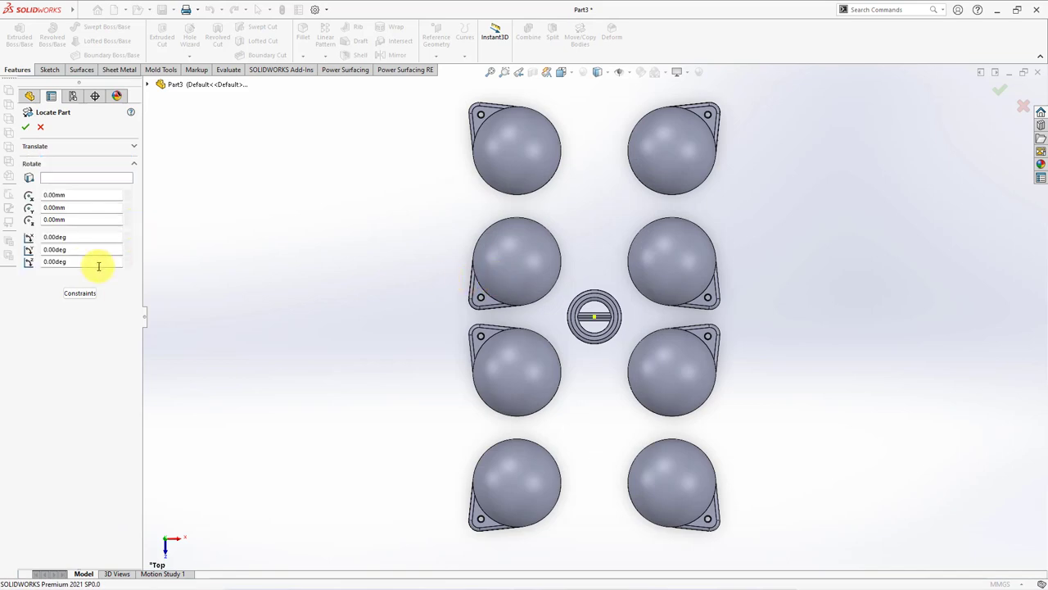
pyautogui.write('90')
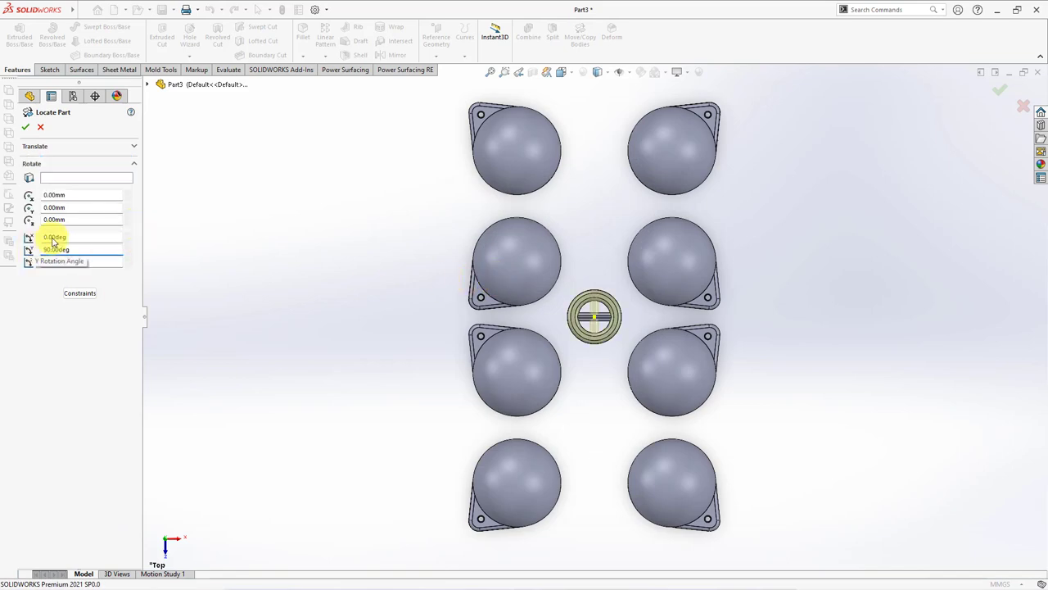
pyautogui.click(27, 127)
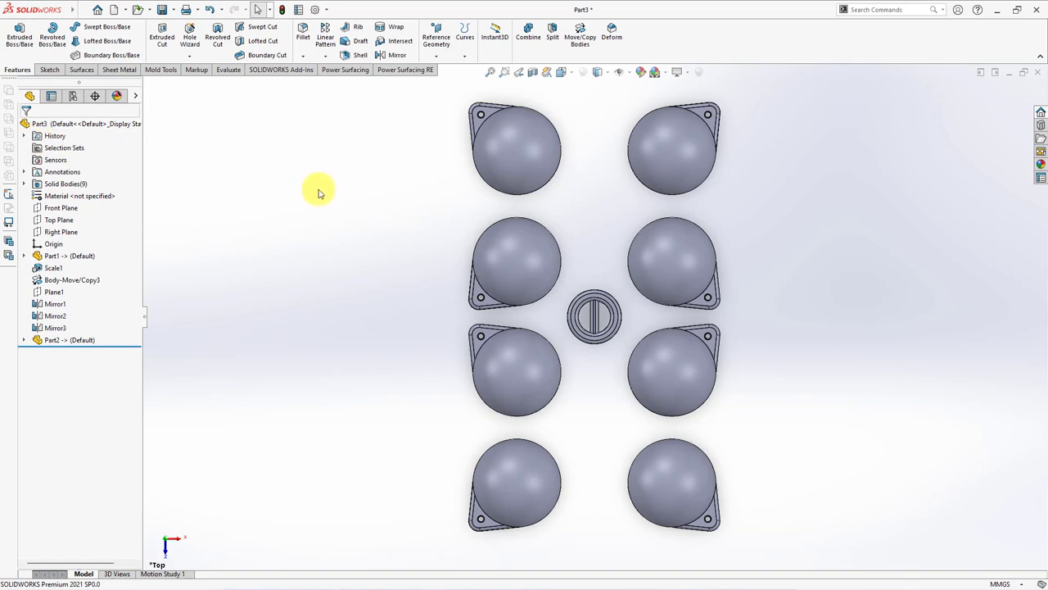
# Step: Scale the centre Part2 body by 1.02 about the origin
pyautogui.click(177, 72)
pyautogui.click(273, 26)
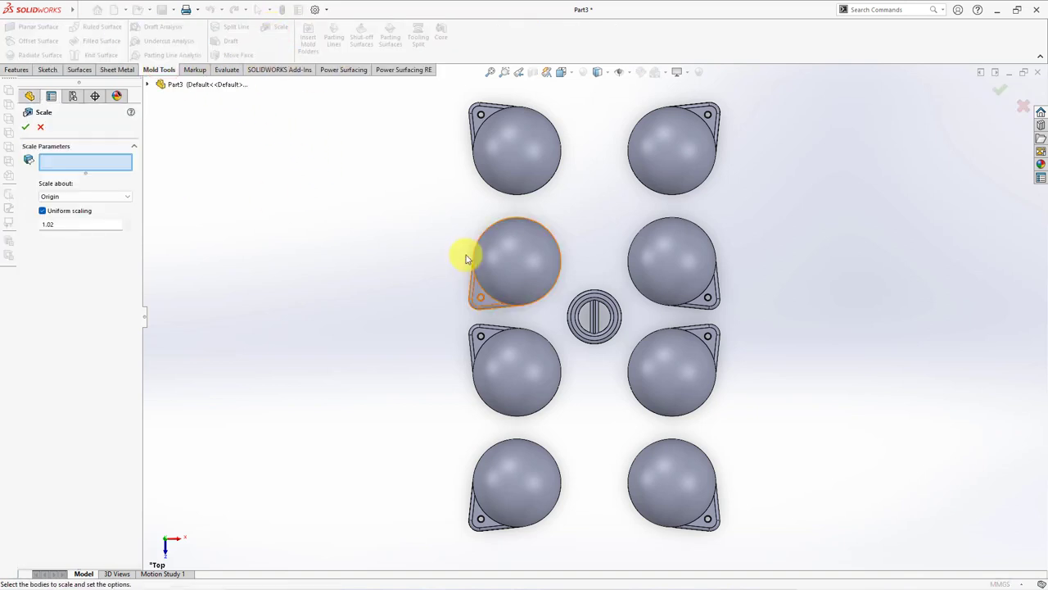
pyautogui.click(597, 327)
pyautogui.click(82, 196)
pyautogui.click(65, 206)
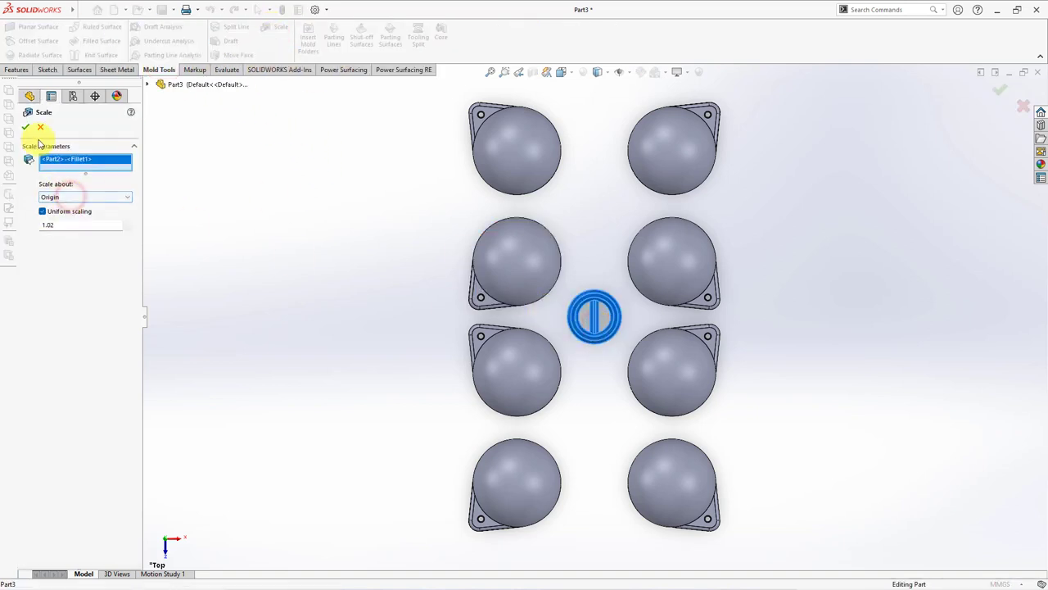
pyautogui.click(26, 127)
# Step: Move the centre body 25 mm in X and 120 mm in Z, below the cavities
pyautogui.click(18, 70)
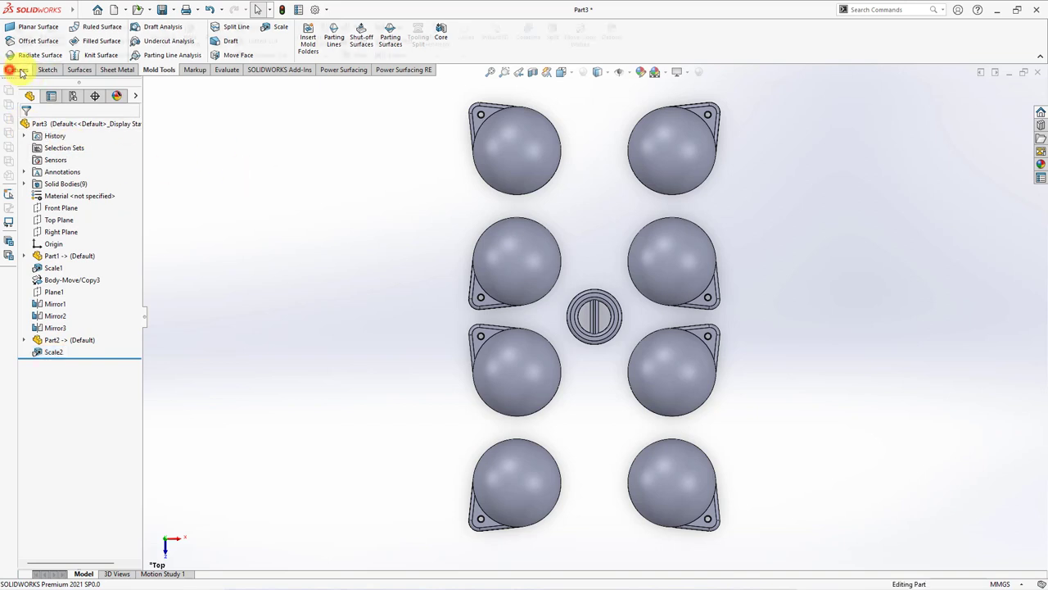
pyautogui.click(579, 41)
pyautogui.click(595, 304)
pyautogui.scroll(2, 594, 311)
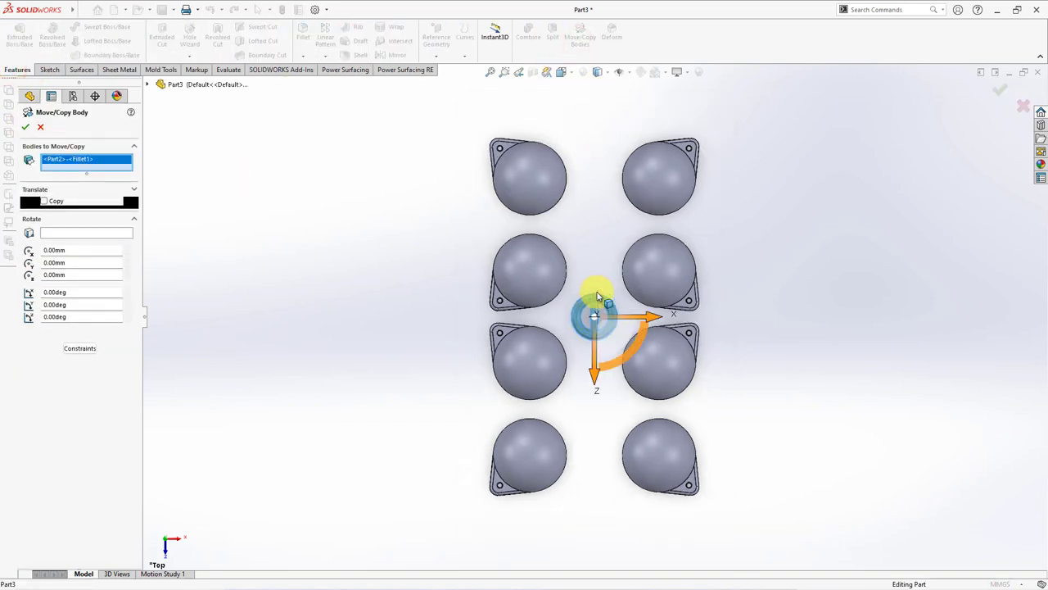
pyautogui.scroll(1, 593, 315)
pyautogui.scroll(-2, 609, 427)
pyautogui.moveTo(589, 348)
pyautogui.mouseDown()
pyautogui.moveTo(611, 515)
pyautogui.moveTo(611, 504)
pyautogui.mouseUp()
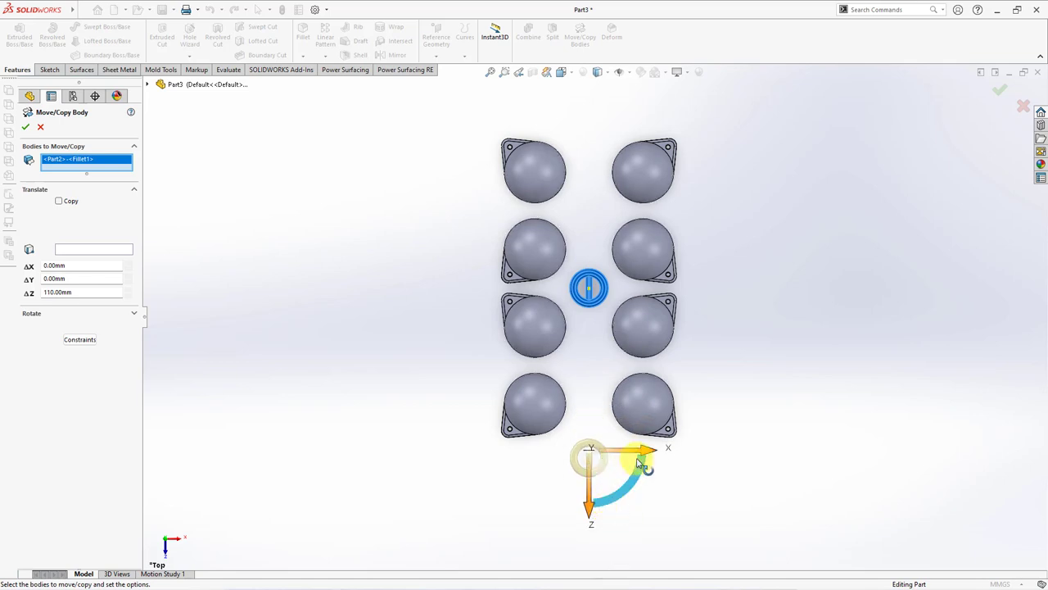
pyautogui.moveTo(629, 456)
pyautogui.mouseDown()
pyautogui.moveTo(702, 471)
pyautogui.moveTo(665, 509)
pyautogui.mouseUp()
pyautogui.moveTo(106, 292); pyautogui.dragTo(38, 292)
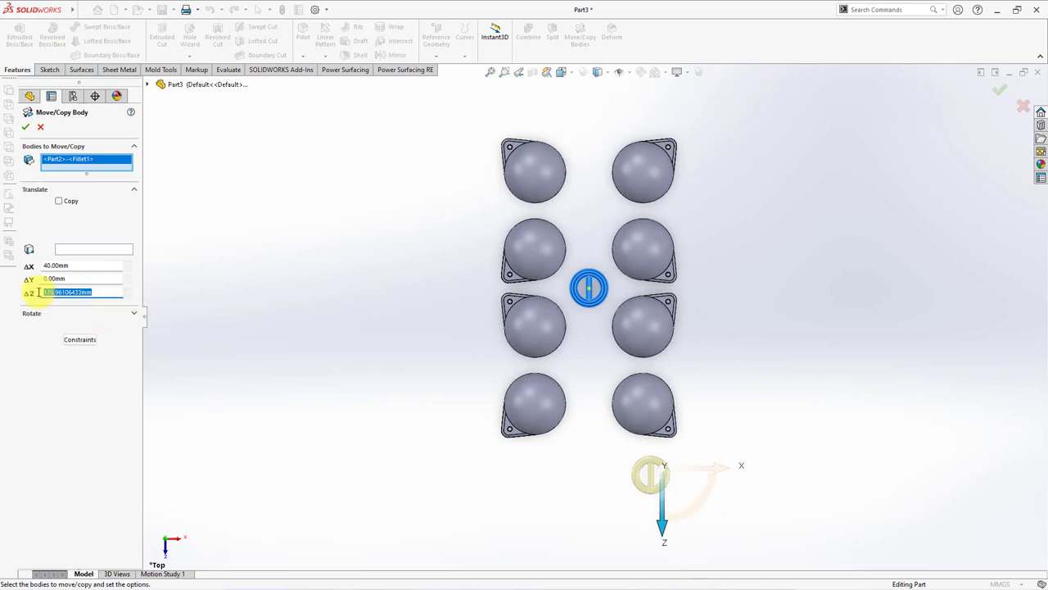
pyautogui.press('Return')
pyautogui.moveTo(83, 264); pyautogui.dragTo(25, 254)
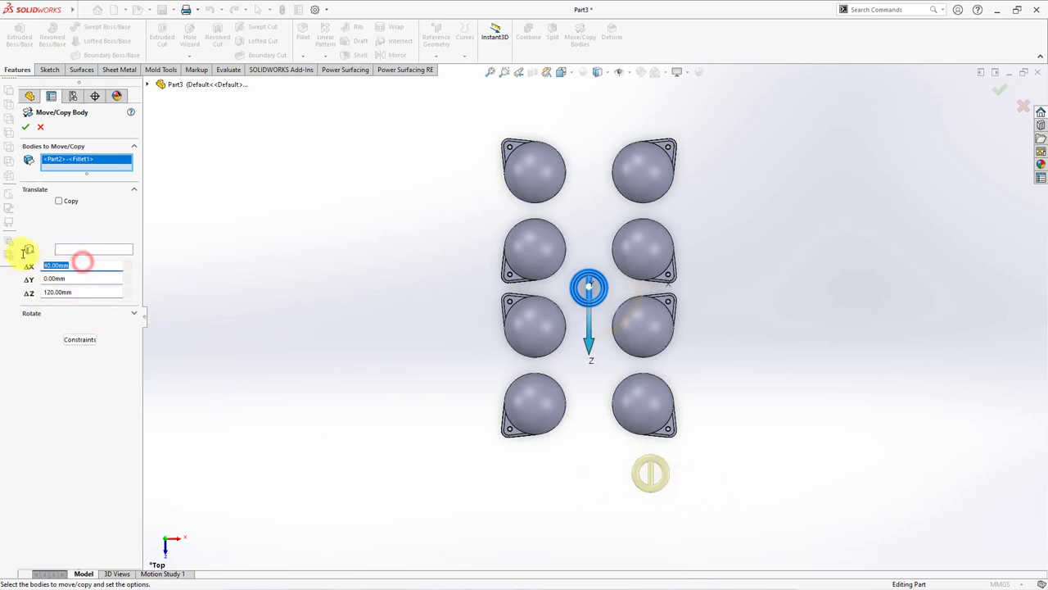
pyautogui.write('5')
pyautogui.write('25')
pyautogui.press('Return')
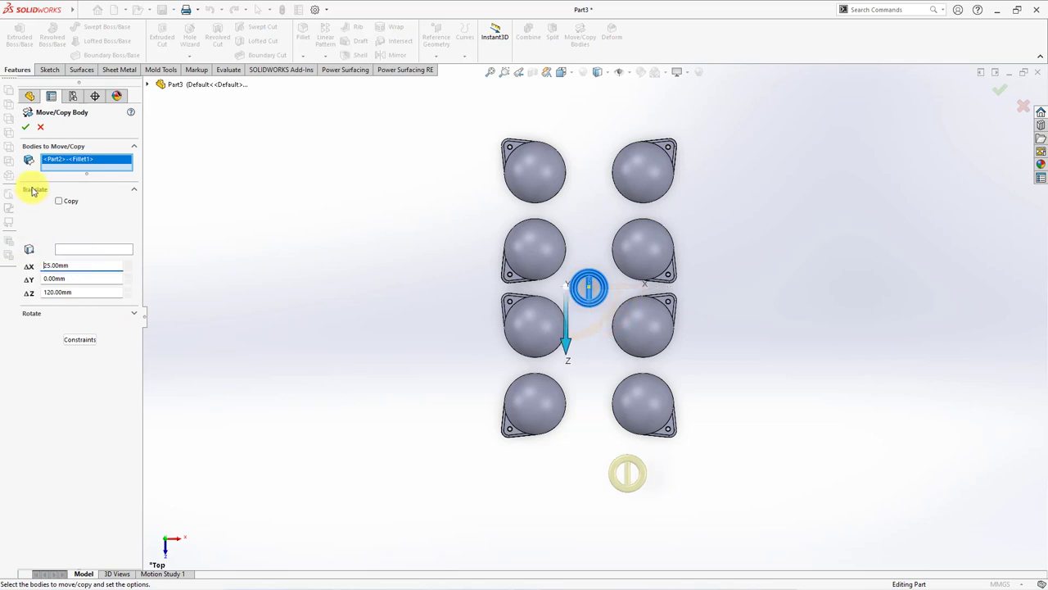
pyautogui.click(26, 128)
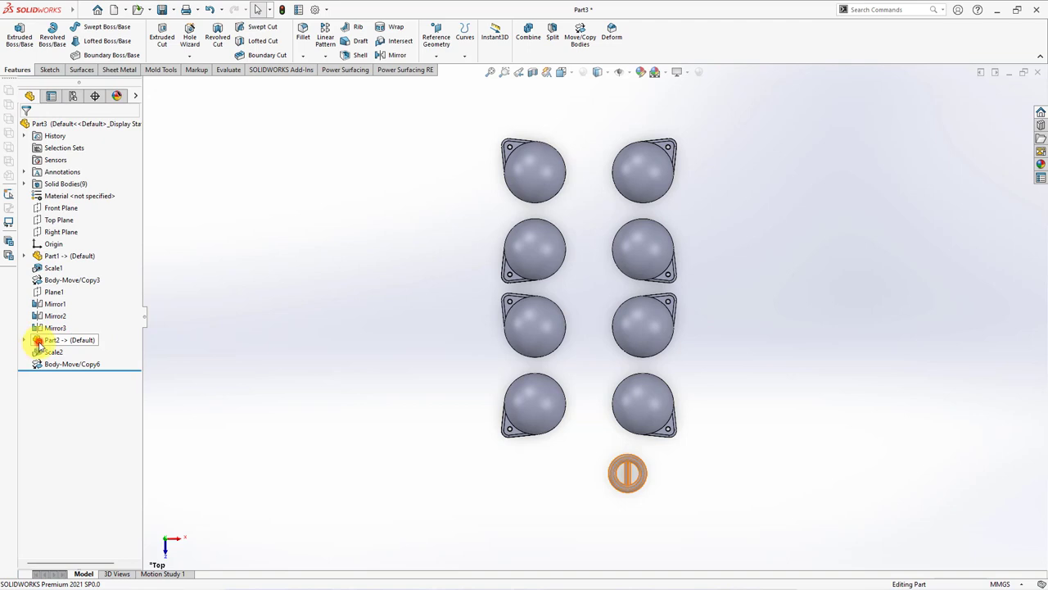
# Step: Edit the inserted Part2's placement and revise its 90-degree rotation
pyautogui.click(39, 345)
pyautogui.click(49, 310)
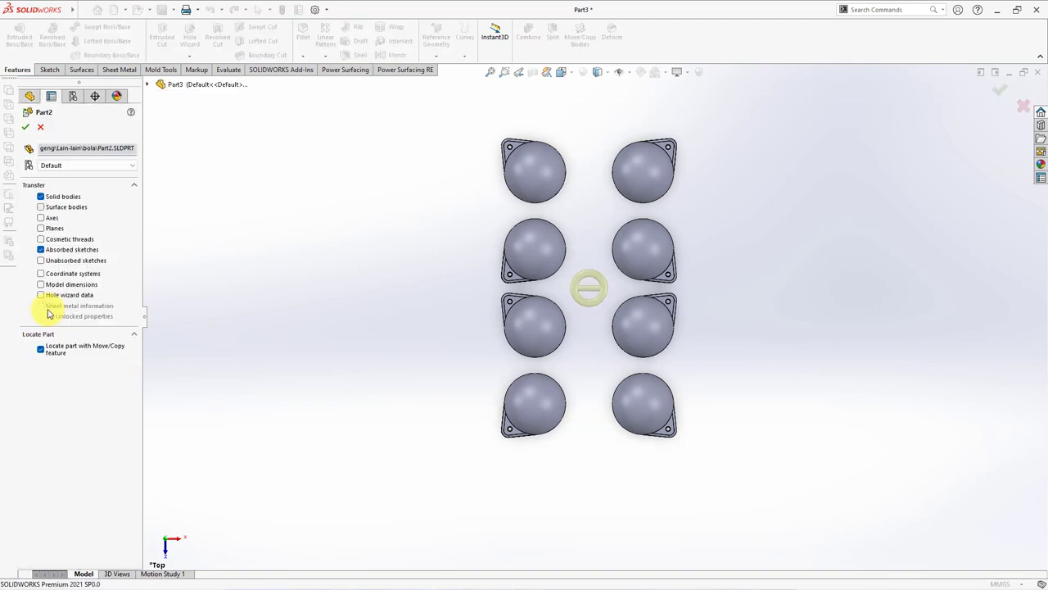
pyautogui.click(26, 128)
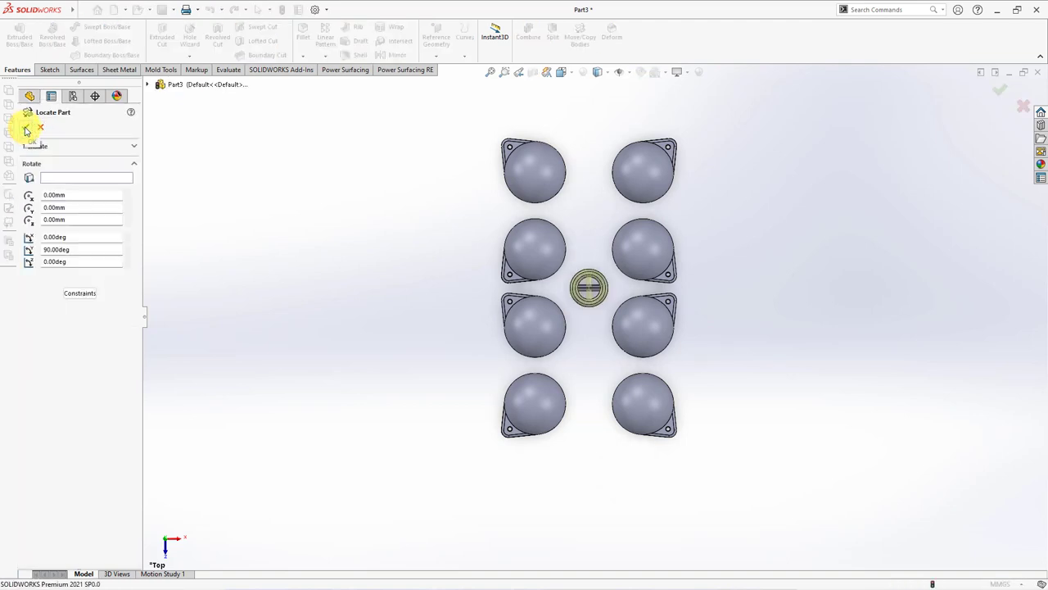
pyautogui.moveTo(77, 250); pyautogui.dragTo(33, 253)
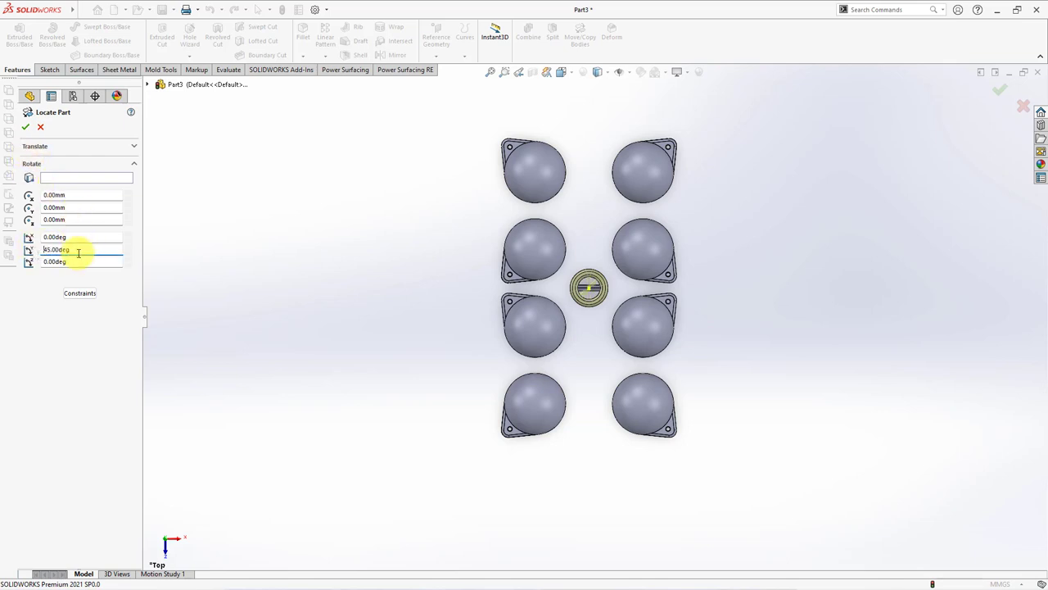
pyautogui.click(25, 127)
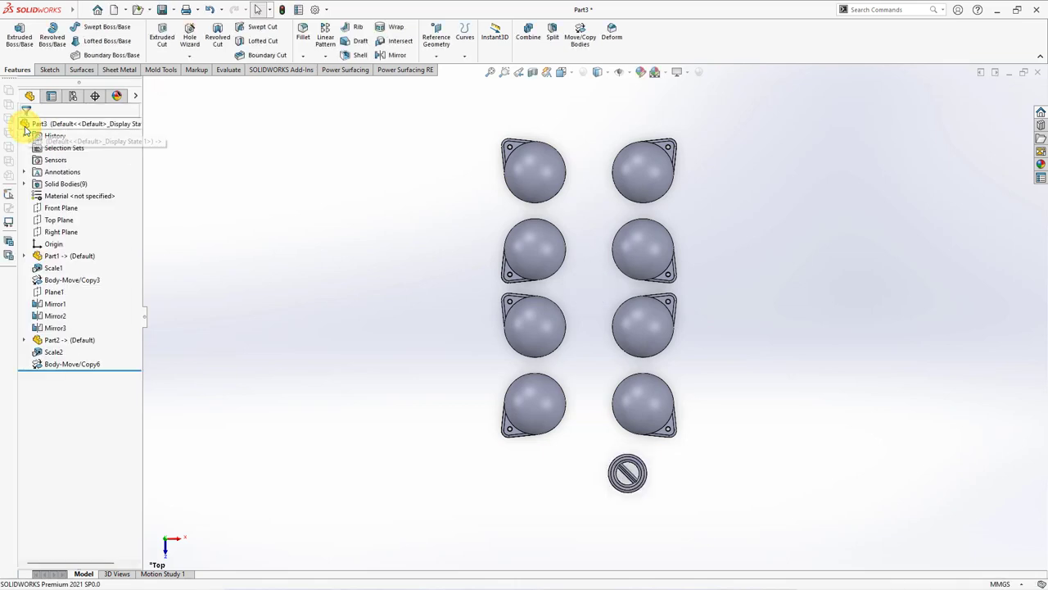
# Step: Mirror the small body across the Right Plane
pyautogui.click(61, 231)
pyautogui.click(380, 56)
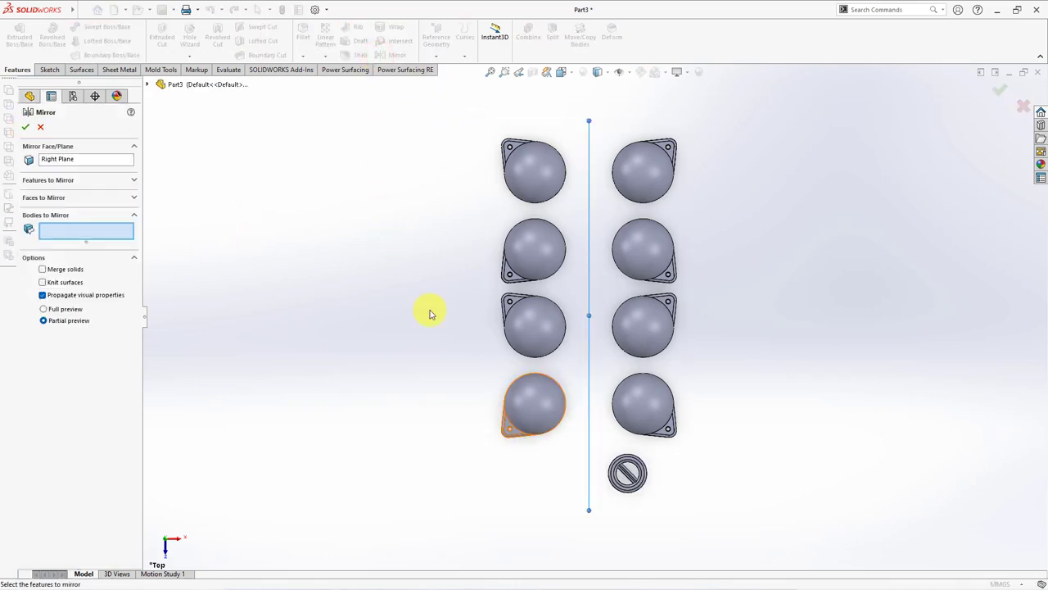
pyautogui.click(628, 472)
pyautogui.click(26, 125)
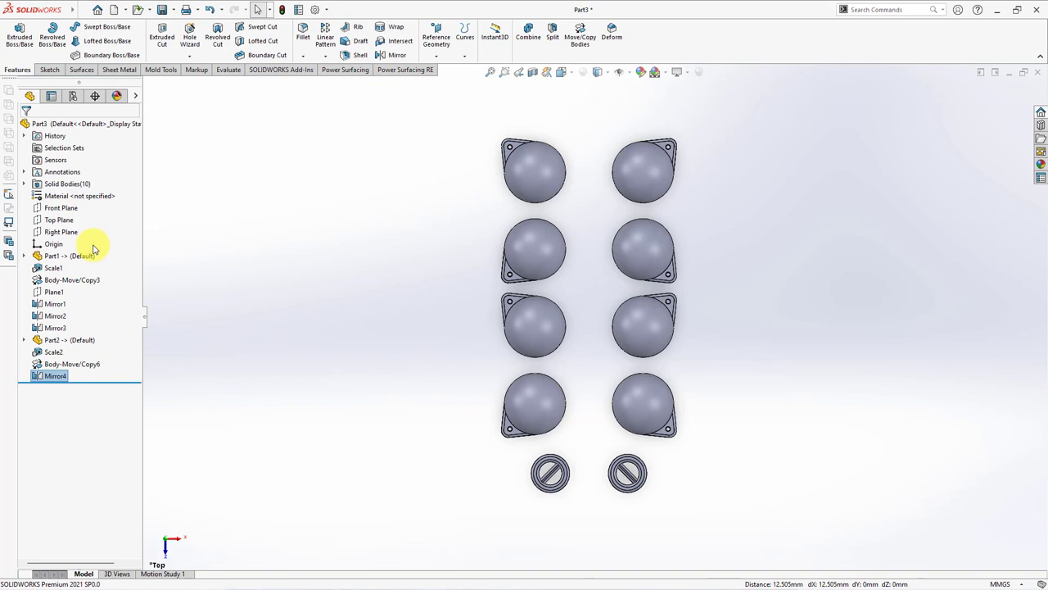
# Step: Mirror both small bodies across the Front Plane, giving four copies
pyautogui.click(54, 209)
pyautogui.click(385, 55)
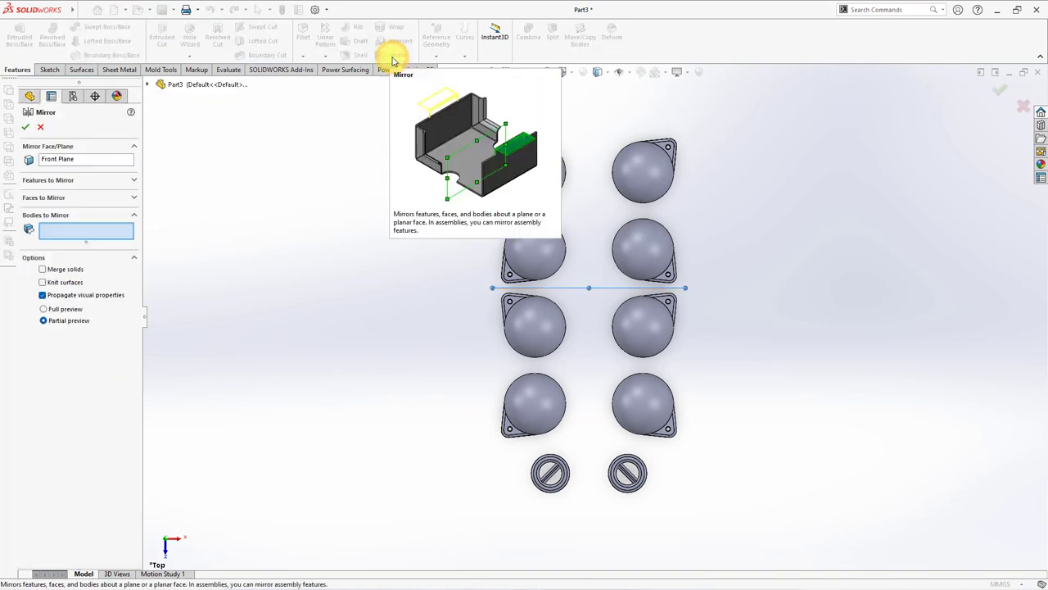
pyautogui.click(567, 475)
pyautogui.click(627, 474)
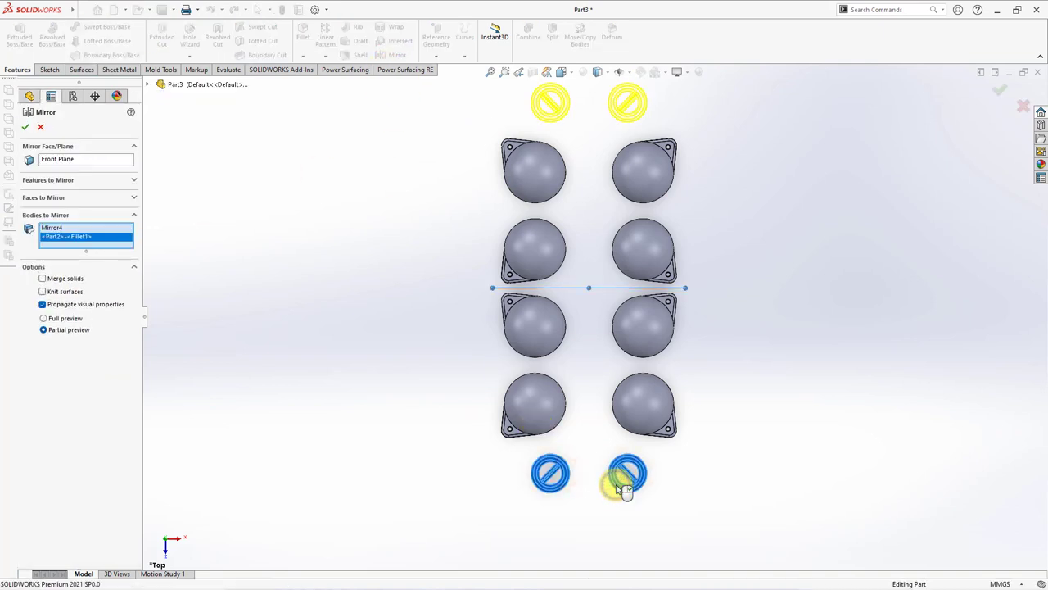
pyautogui.press('Return')
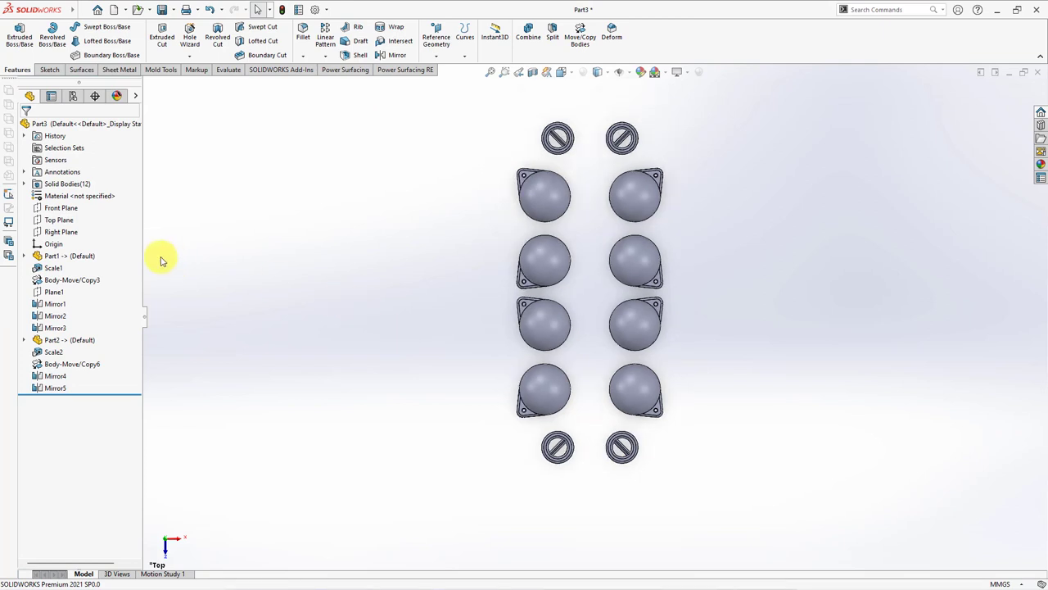
pyautogui.click(59, 220)
# Step: On the Top Plane, sketch a construction centre rectangle at the origin enclosing all bodies
pyautogui.click(98, 205)
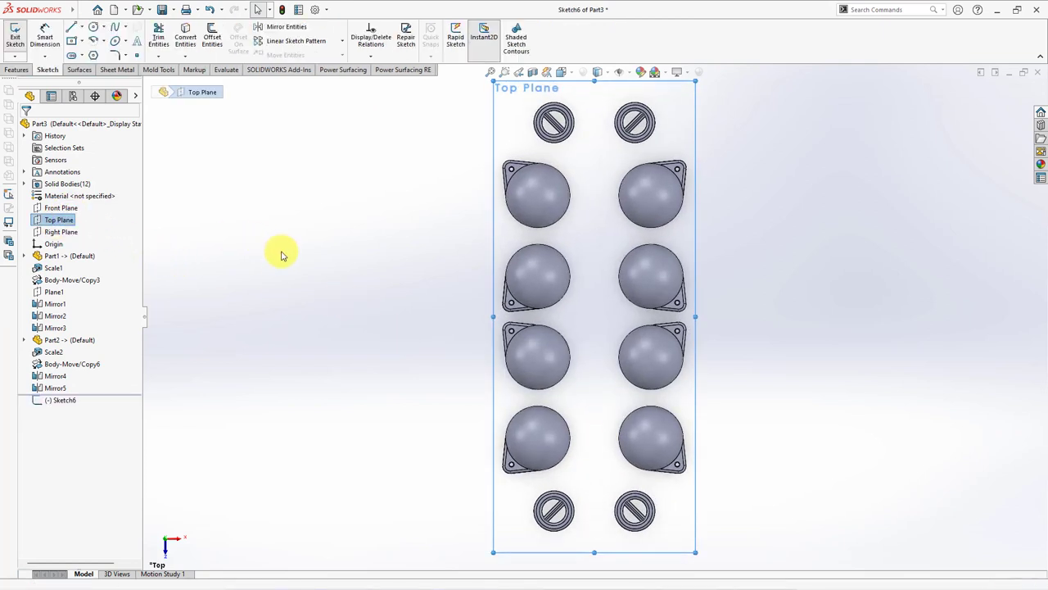
pyautogui.click(72, 40)
pyautogui.click(594, 316)
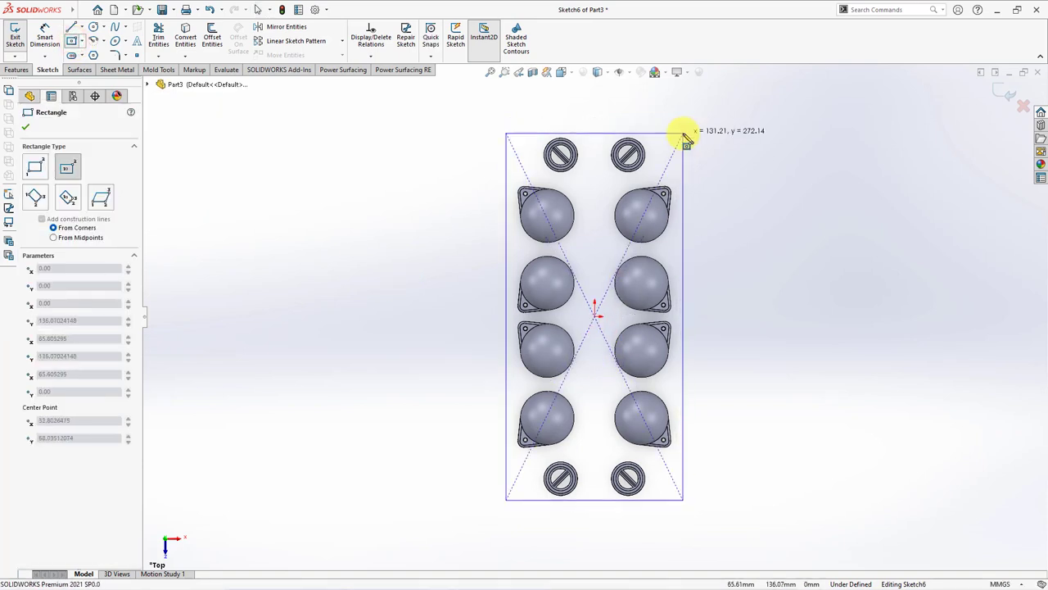
pyautogui.click(683, 133)
pyautogui.click(42, 407)
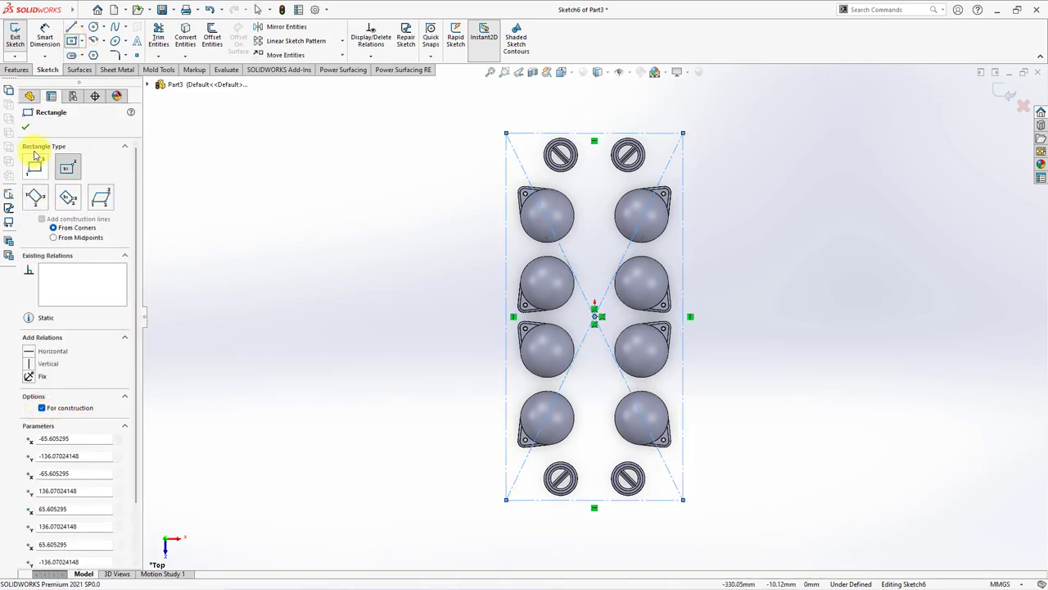
pyautogui.click(26, 127)
# Step: Make the rectangle's top line tangent to the outermost sprue circle
pyautogui.scroll(-3, 581, 135)
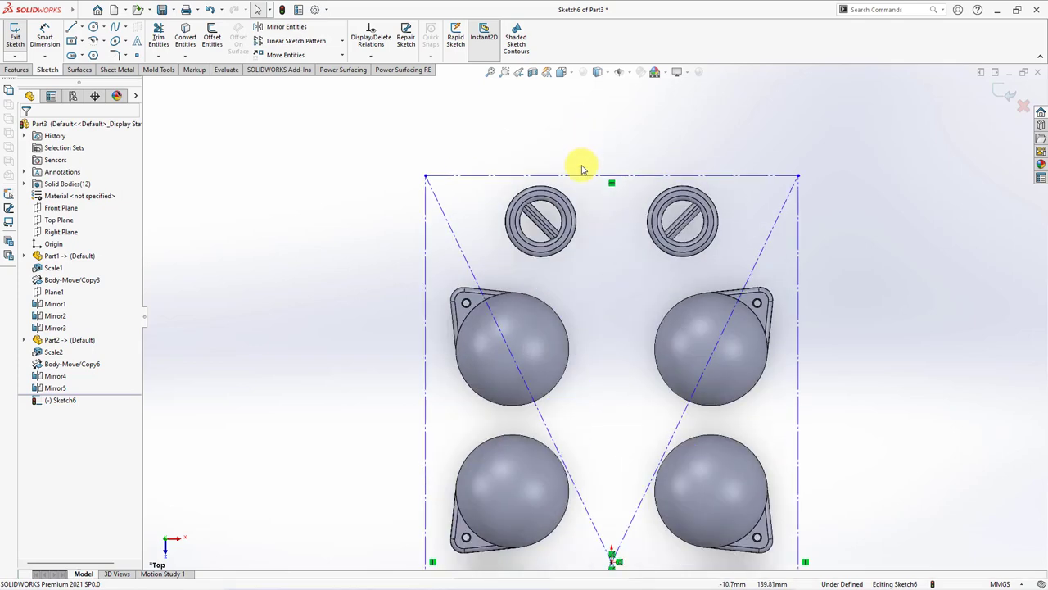
pyautogui.click(582, 176)
pyautogui.keyDown('ctrl'); pyautogui.click(559, 188); pyautogui.keyUp('ctrl')
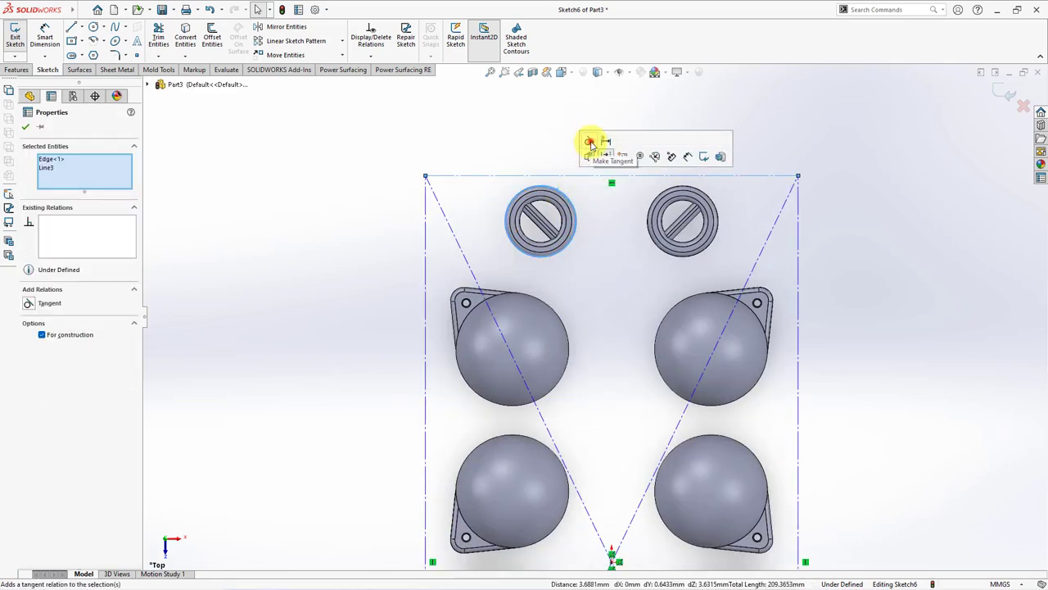
pyautogui.click(585, 140)
# Step: Make the left line tangent to a cavity flange edge, fully defining the sketch
pyautogui.click(425, 301)
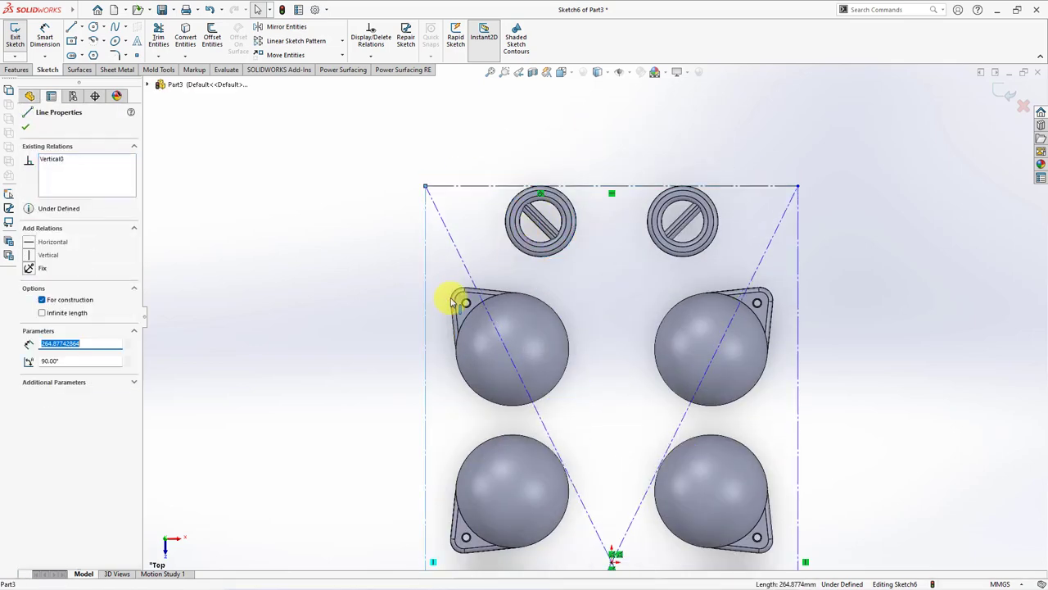
pyautogui.click(453, 300)
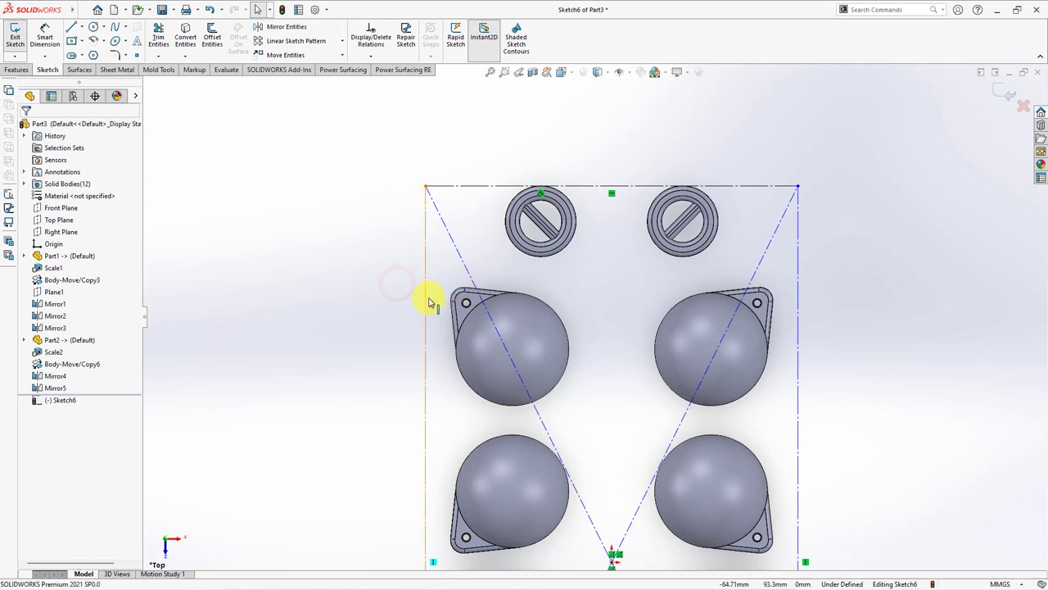
pyautogui.click(425, 300)
pyautogui.keyDown('ctrl'); pyautogui.click(453, 297); pyautogui.keyUp('ctrl')
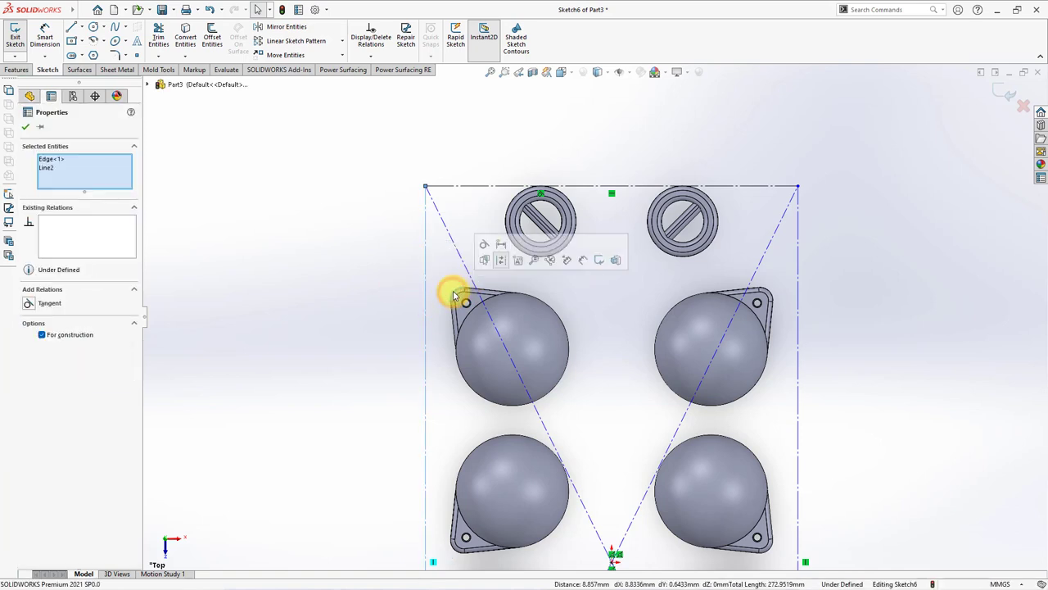
pyautogui.click(480, 250)
pyautogui.click(375, 262)
pyautogui.scroll(-3, 376, 263)
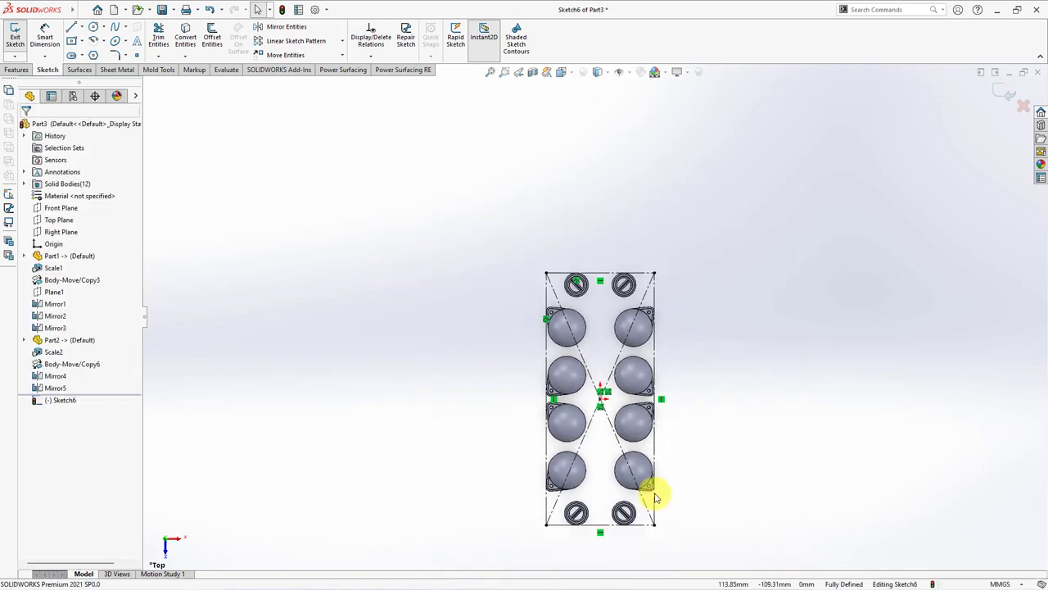
pyautogui.scroll(2, 701, 445)
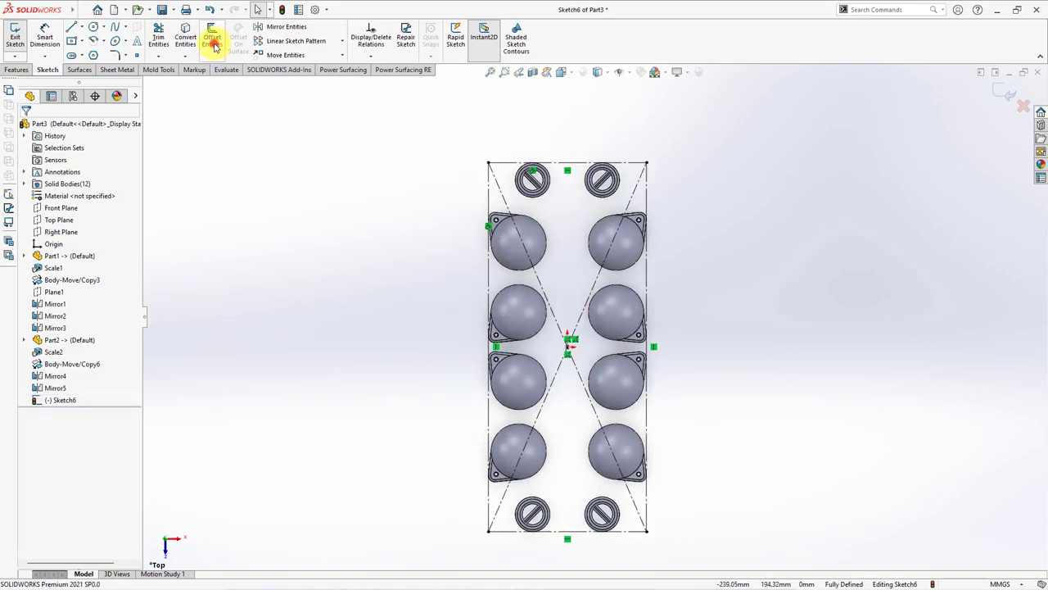
# Step: Offset the rectangle 40 mm outward as construction geometry
pyautogui.click(212, 39)
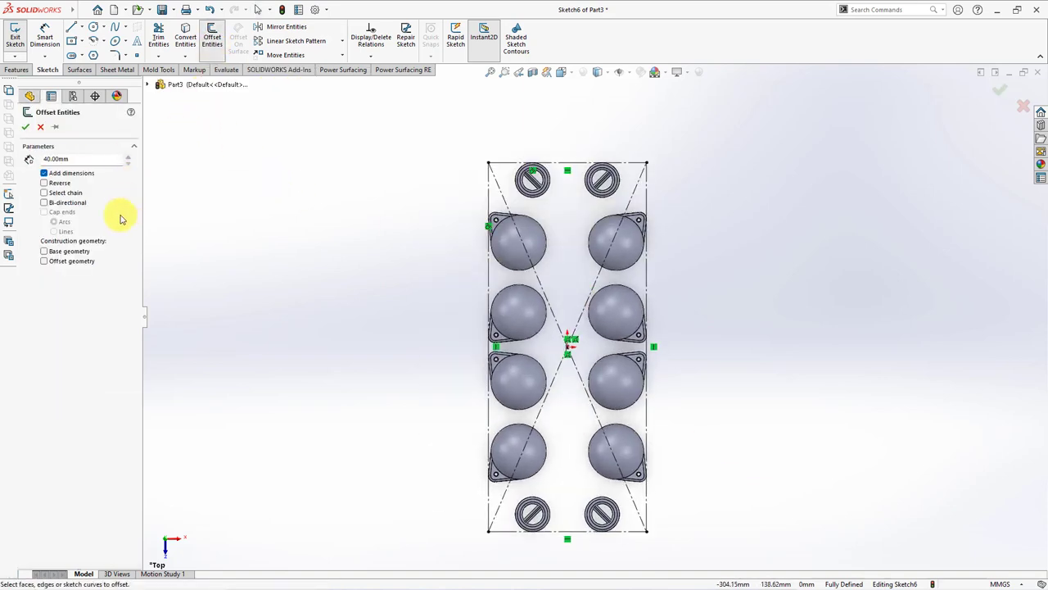
pyautogui.click(48, 263)
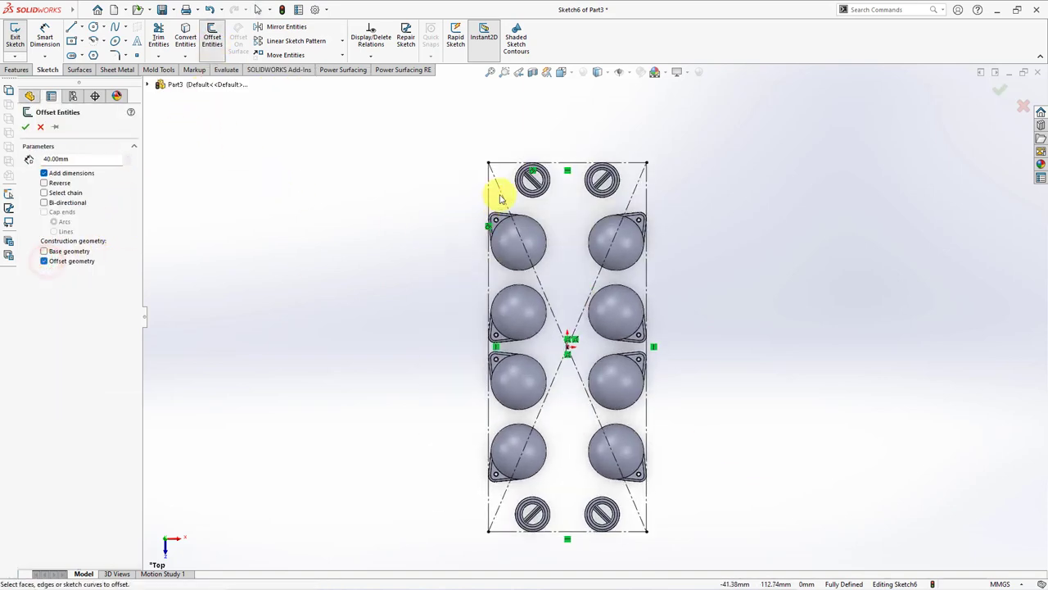
pyautogui.click(559, 167)
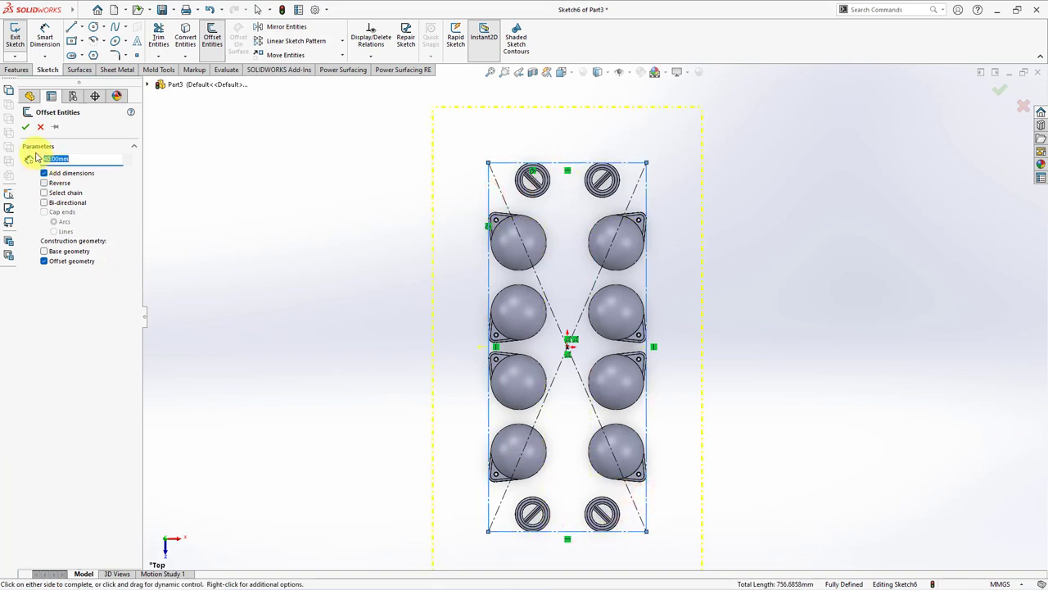
pyautogui.click(27, 128)
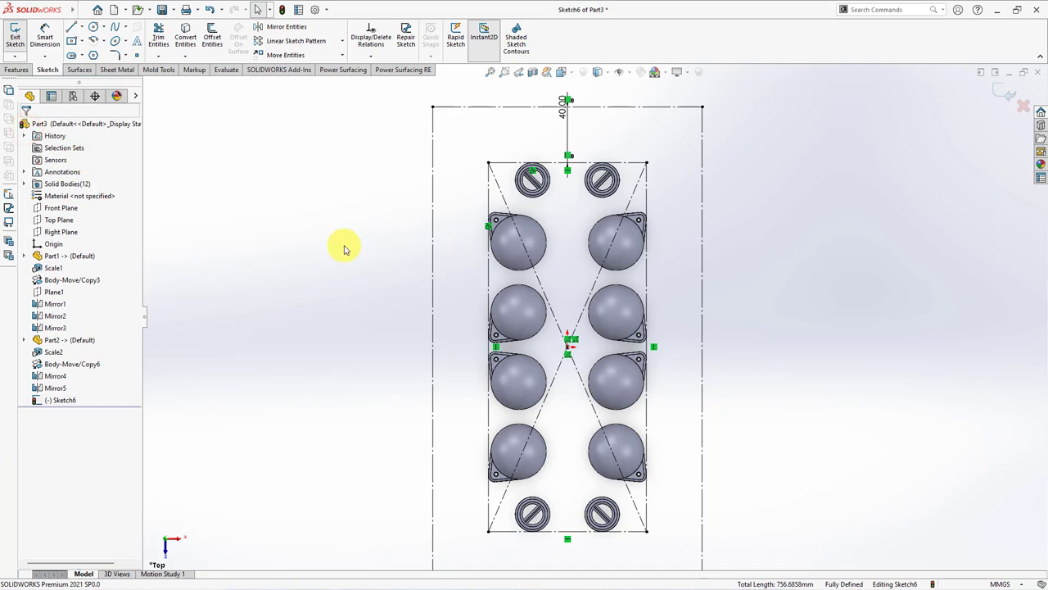
# Step: Measure the top and right sides of the offset rectangle
pyautogui.click(226, 69)
pyautogui.click(84, 37)
pyautogui.click(633, 143)
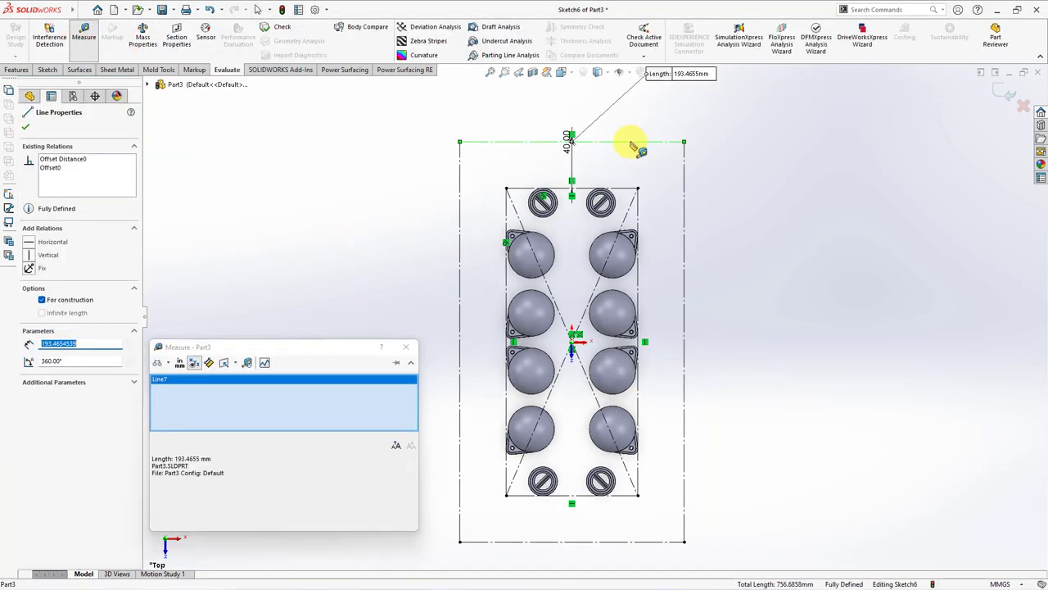
pyautogui.click(633, 145)
pyautogui.click(685, 179)
pyautogui.click(685, 178)
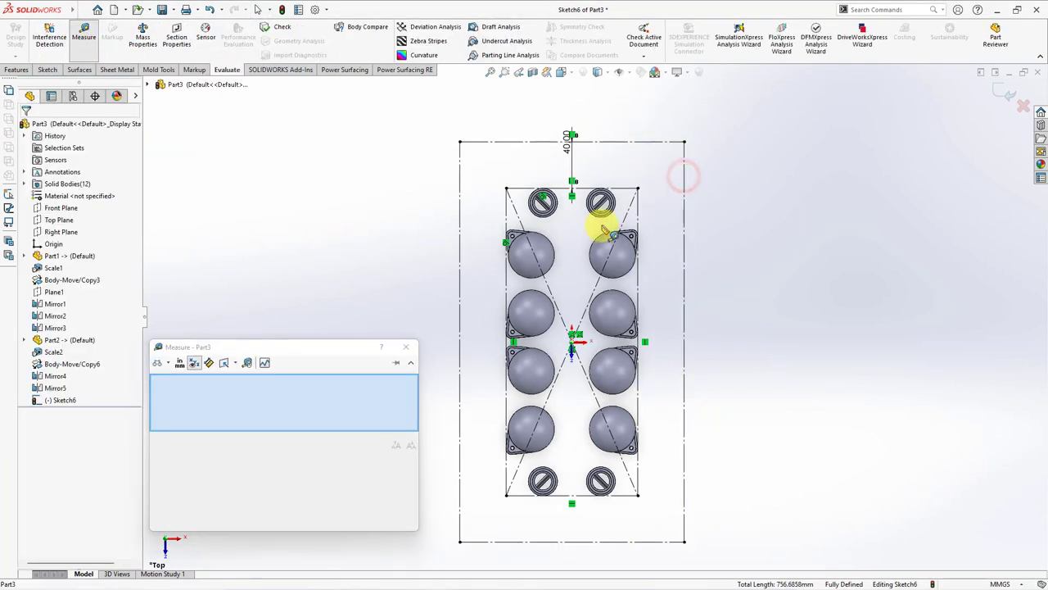
pyautogui.click(408, 350)
# Step: Draw a centre rectangle at the origin and dimension it 200 mm wide by 350 mm tall
pyautogui.click(48, 70)
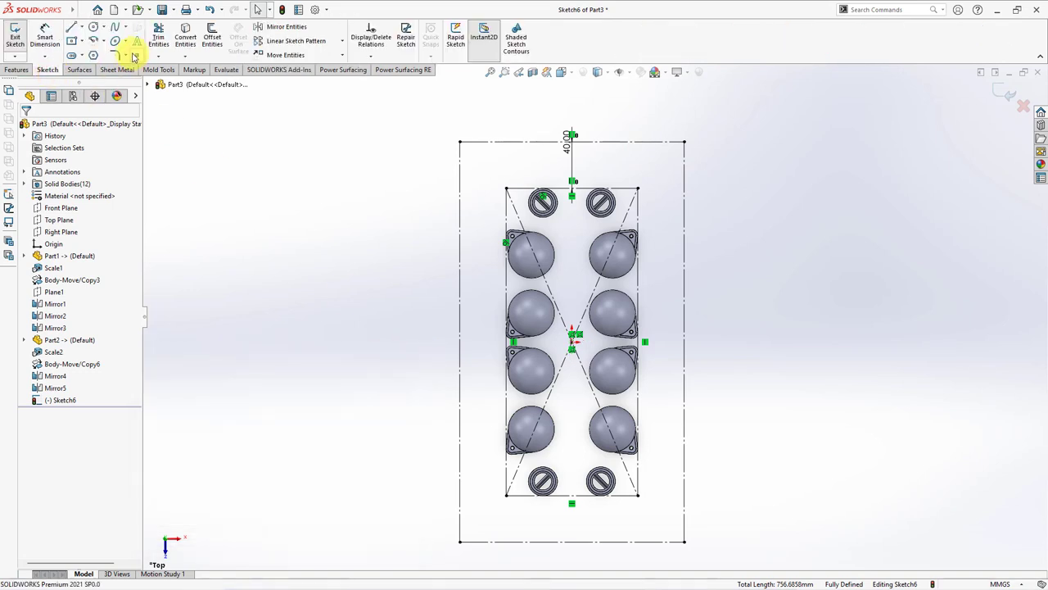
pyautogui.click(72, 40)
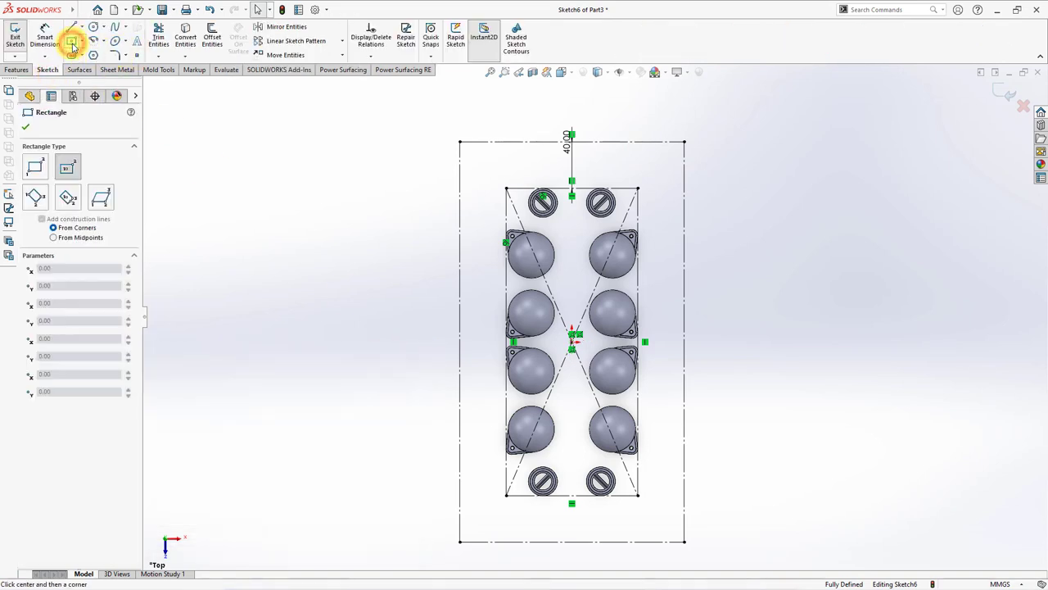
pyautogui.click(572, 341)
pyautogui.click(696, 130)
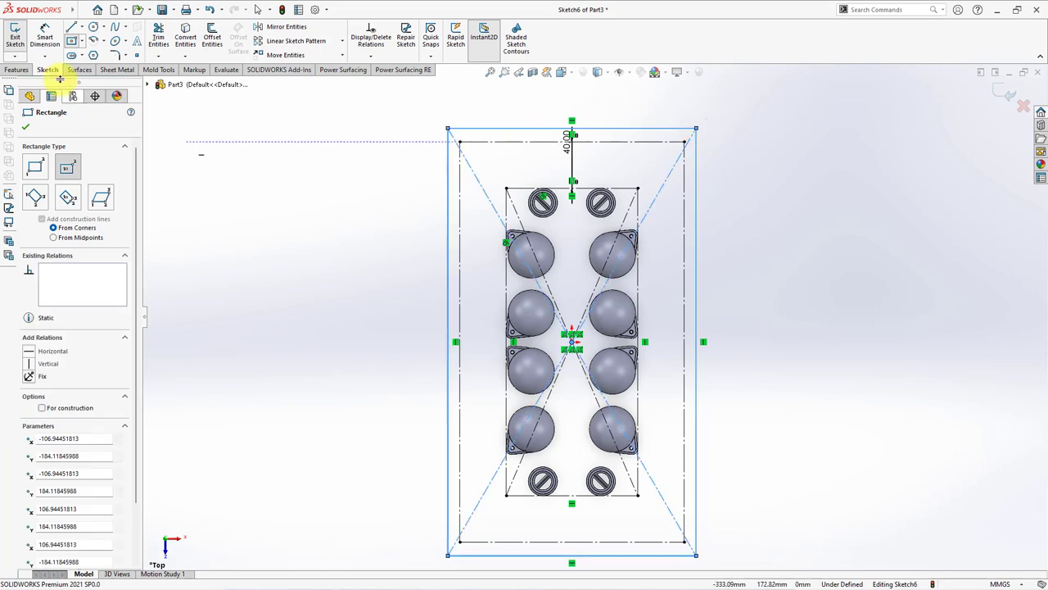
pyautogui.press('d')
pyautogui.click(623, 128)
pyautogui.click(578, 109)
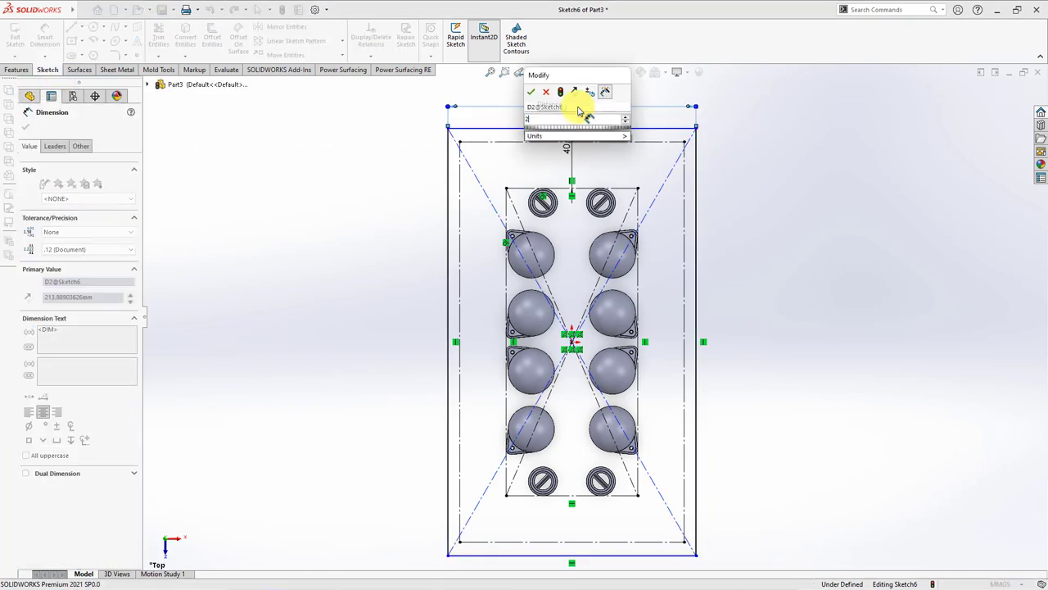
pyautogui.write('200')
pyautogui.press('Return')
pyautogui.click(456, 227)
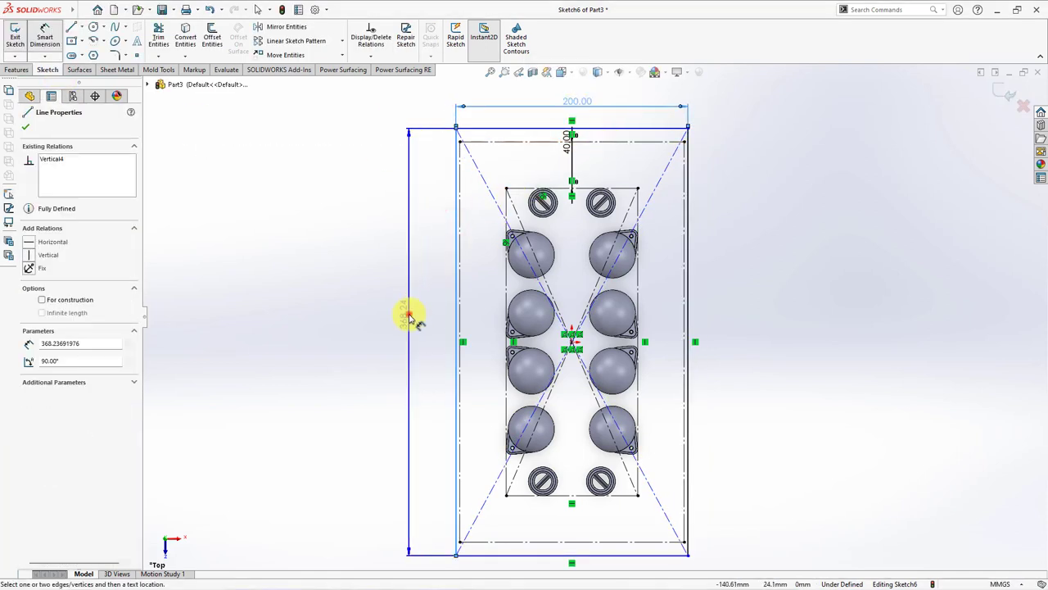
pyautogui.click(410, 313)
pyautogui.write('350')
pyautogui.click(361, 303)
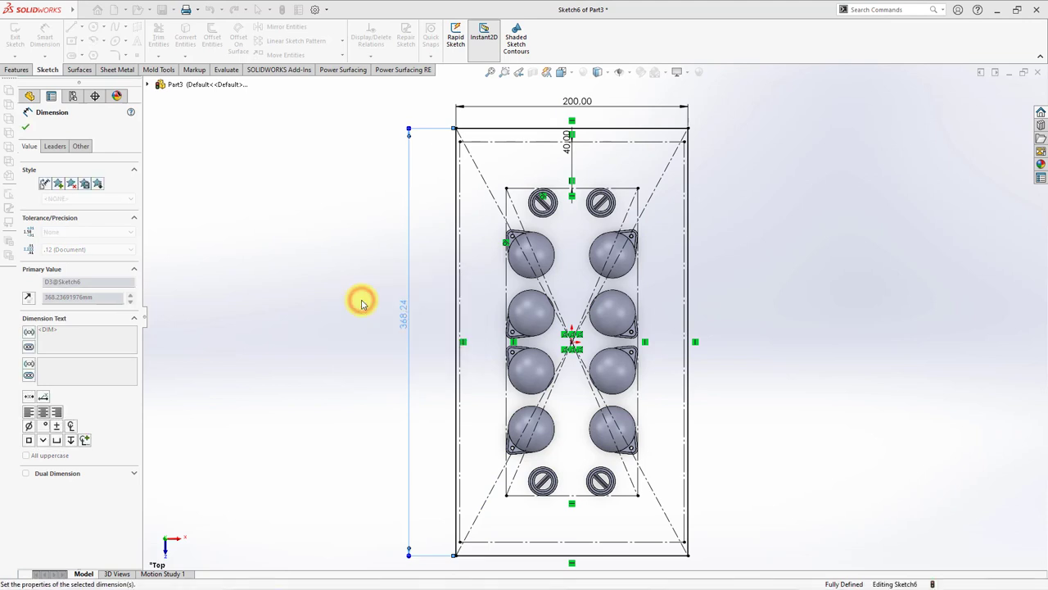
pyautogui.click(341, 288)
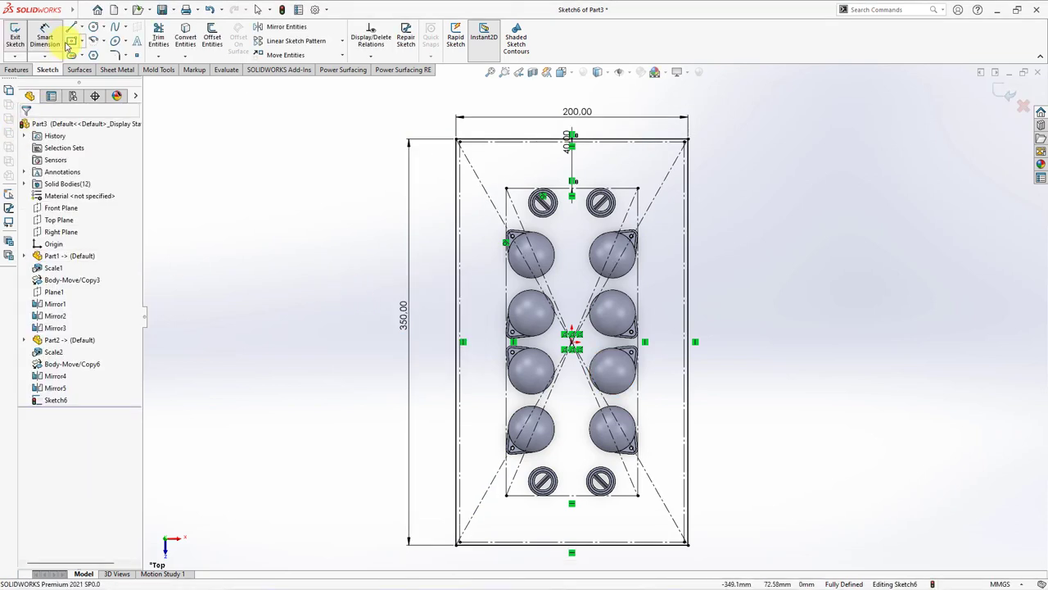
# Step: Add an inner construction centre rectangle dimensioned 80 × 300 mm
pyautogui.click(572, 343)
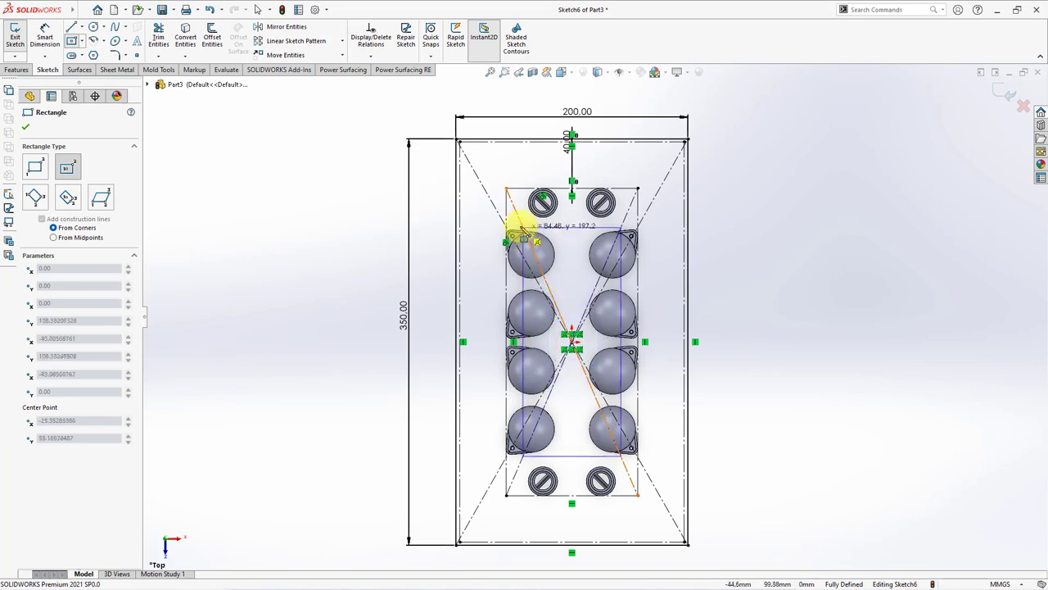
pyautogui.click(500, 182)
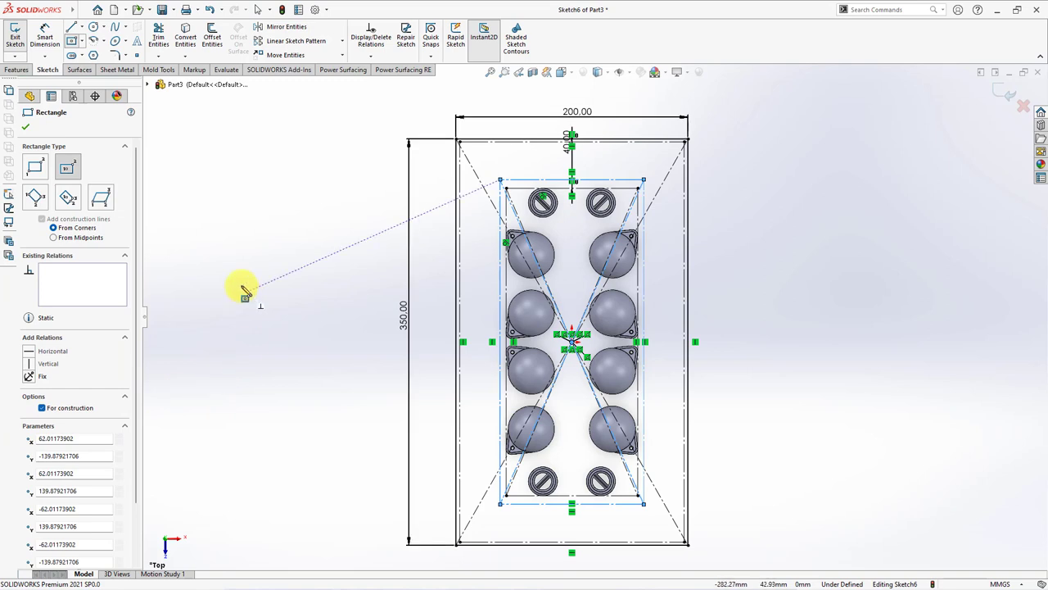
pyautogui.click(45, 37)
pyautogui.click(610, 178)
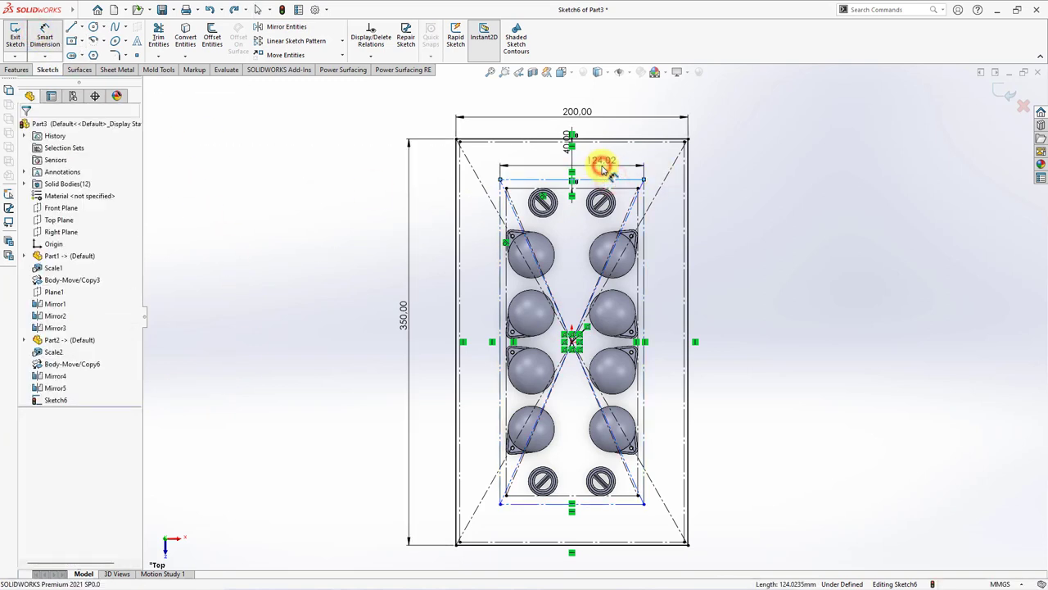
pyautogui.click(603, 163)
pyautogui.write('80')
pyautogui.click(557, 151)
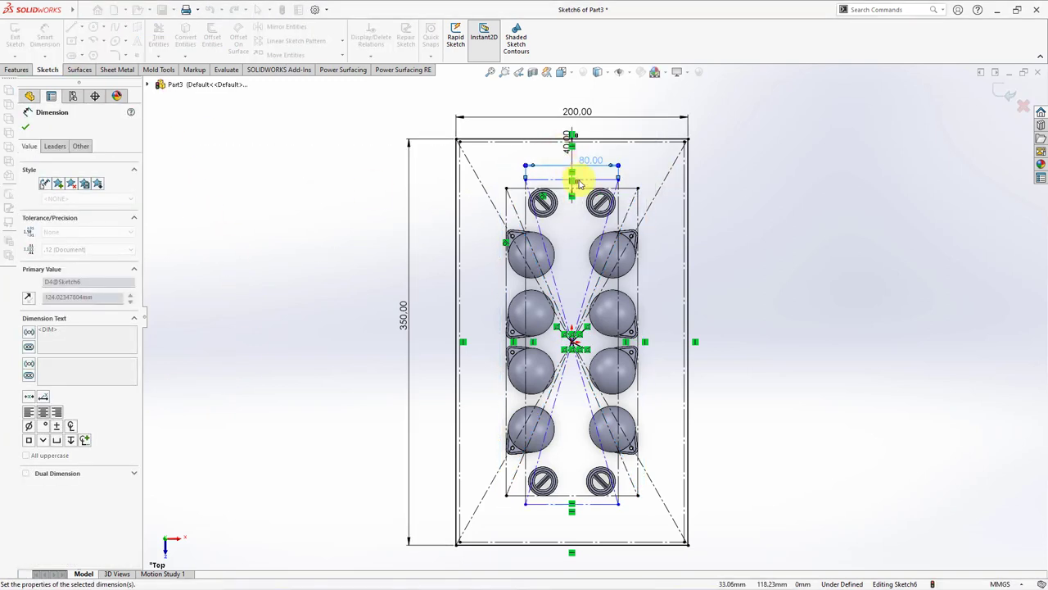
pyautogui.click(617, 282)
pyautogui.click(725, 334)
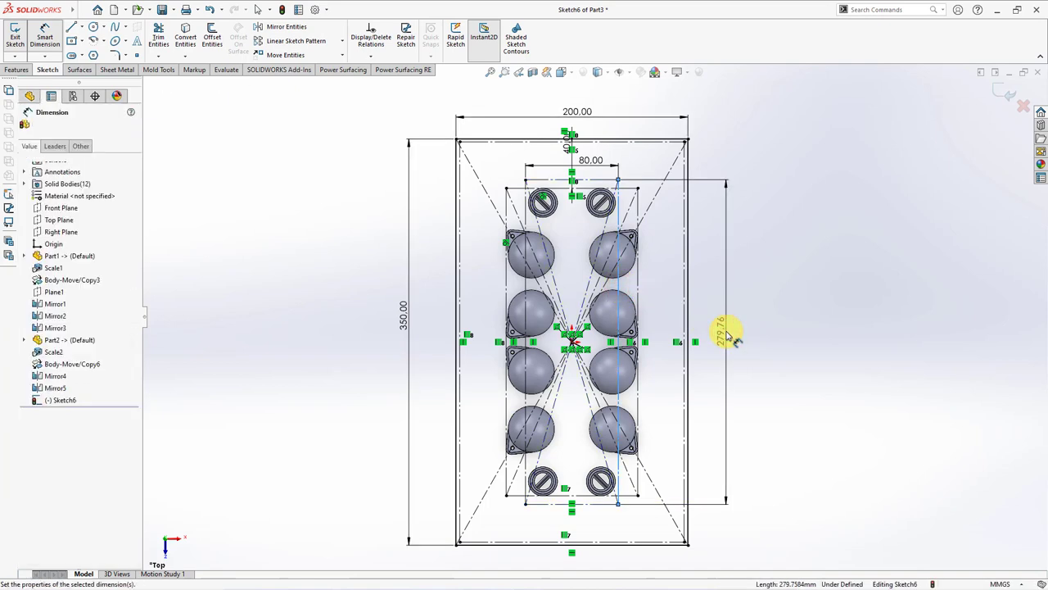
pyautogui.write('300')
pyautogui.press('Return')
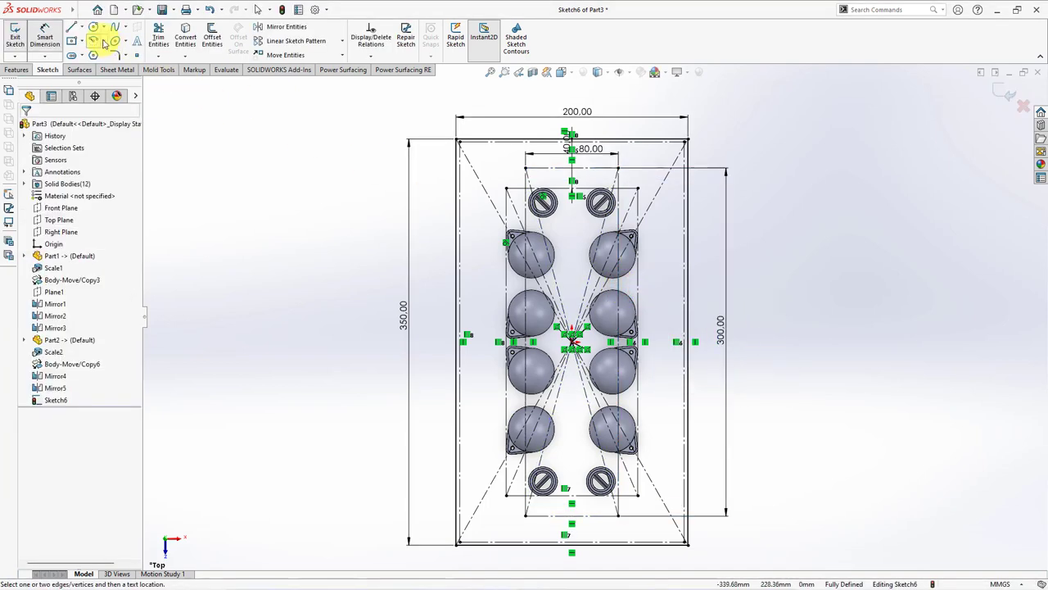
# Step: Draw four circles centred on the corners of the 80 × 300 rectangle
pyautogui.click(94, 26)
pyautogui.click(525, 168)
pyautogui.click(517, 172)
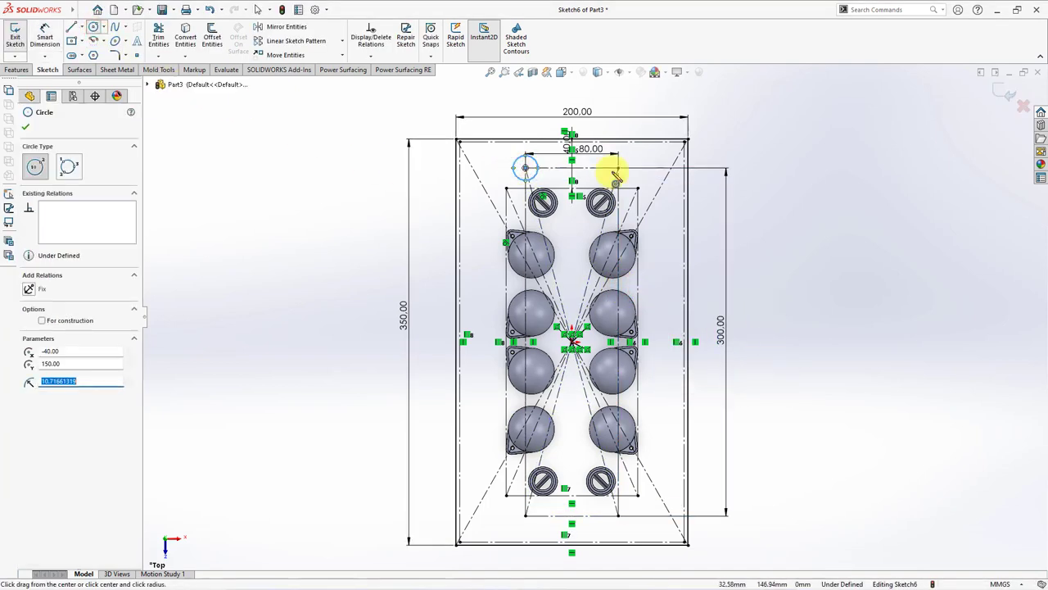
pyautogui.click(617, 168)
pyautogui.click(627, 164)
pyautogui.click(637, 496)
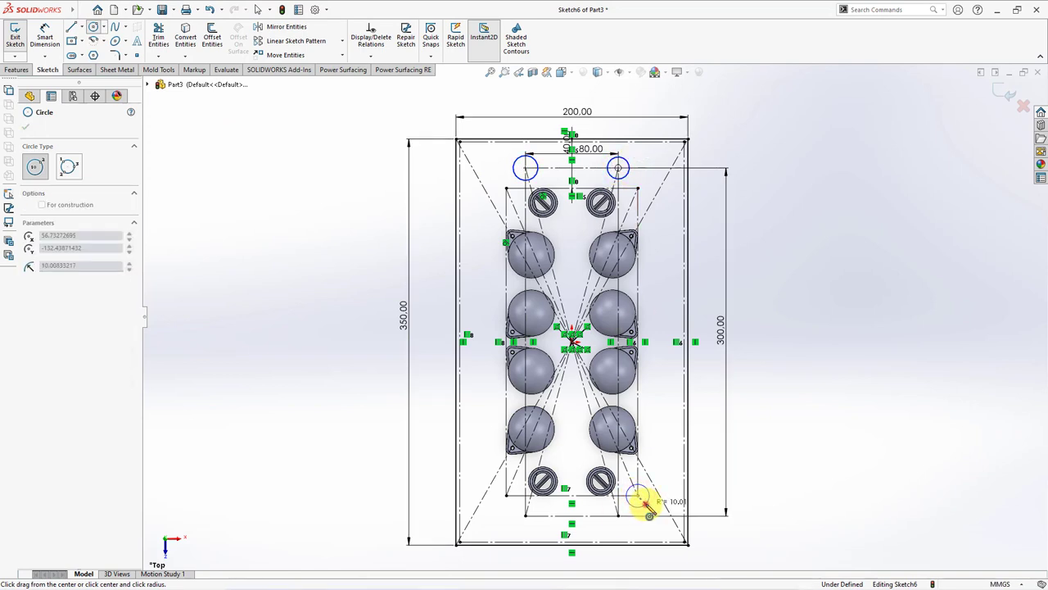
pyautogui.click(622, 497)
pyautogui.click(506, 496)
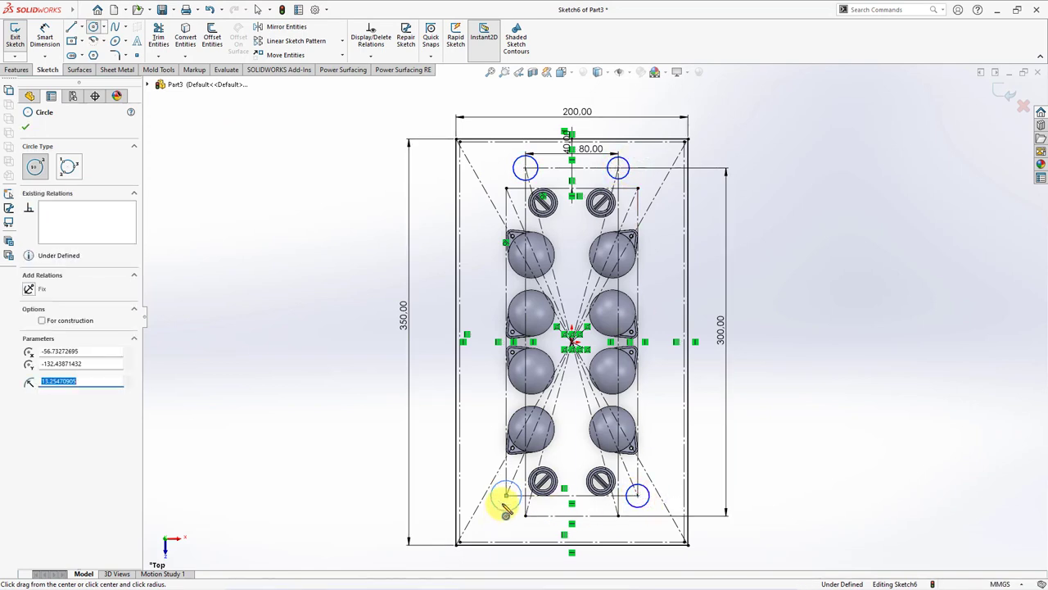
pyautogui.click(506, 512)
pyautogui.click(371, 55)
# Step: Apply an Equal relation to the four corner circles
pyautogui.click(385, 80)
pyautogui.click(646, 489)
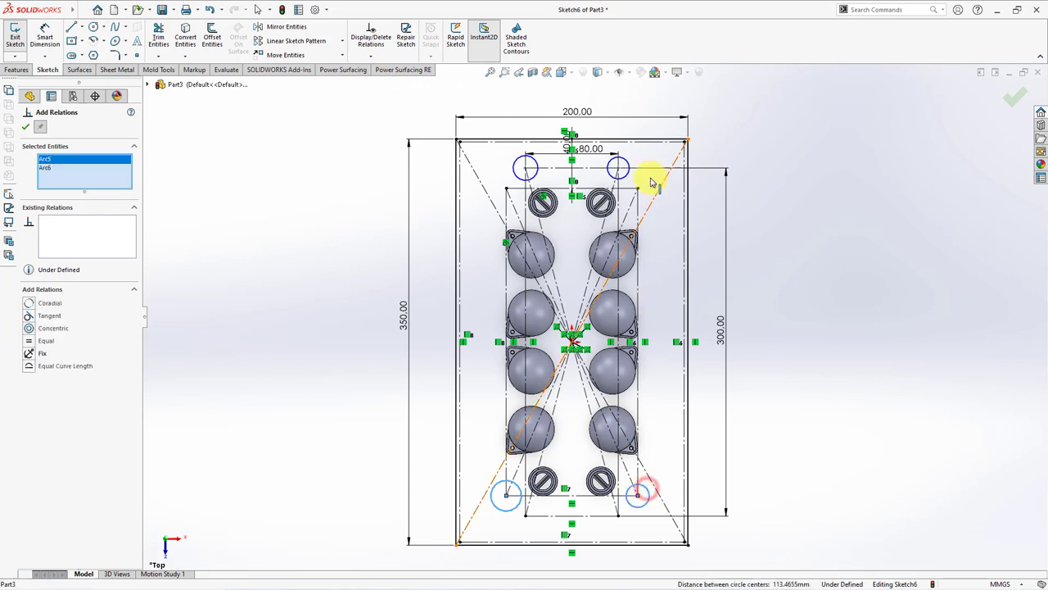
pyautogui.click(629, 169)
pyautogui.click(529, 170)
pyautogui.click(29, 340)
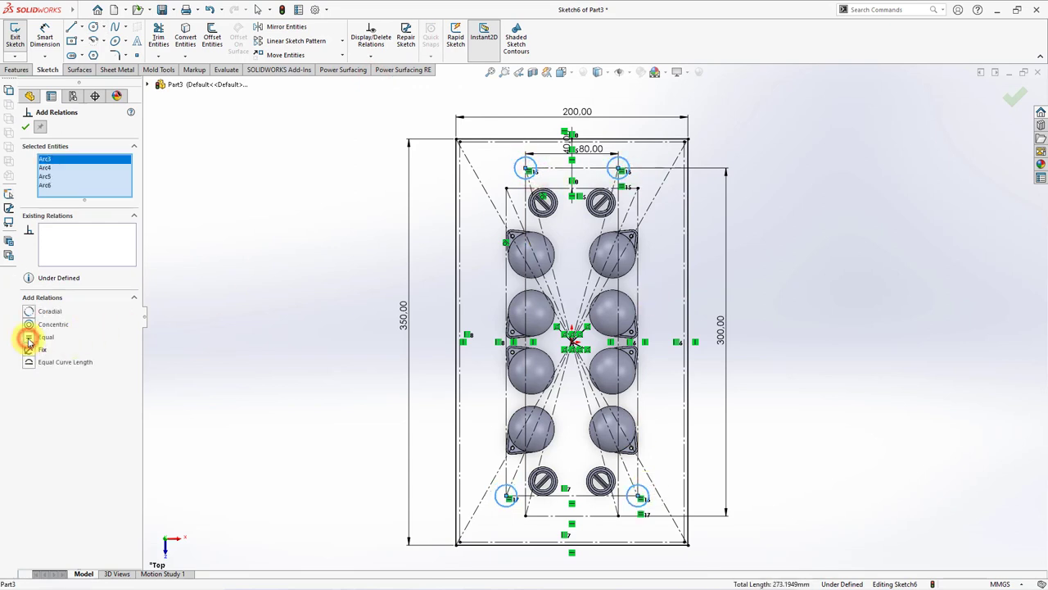
pyautogui.click(27, 127)
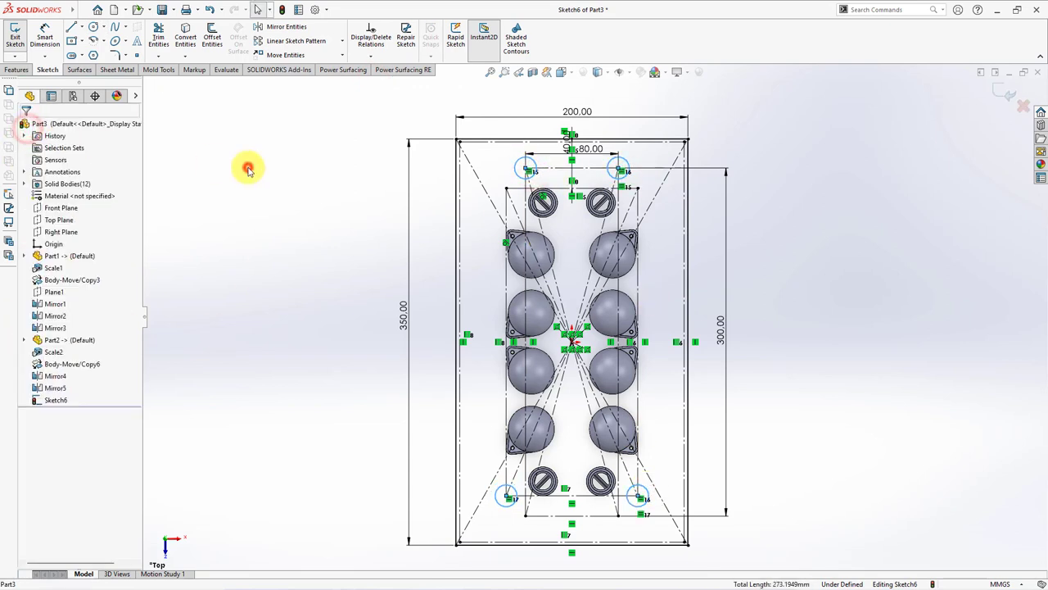
# Step: Dimension one circle to a 15 mm diameter
pyautogui.click(629, 160)
pyautogui.click(649, 163)
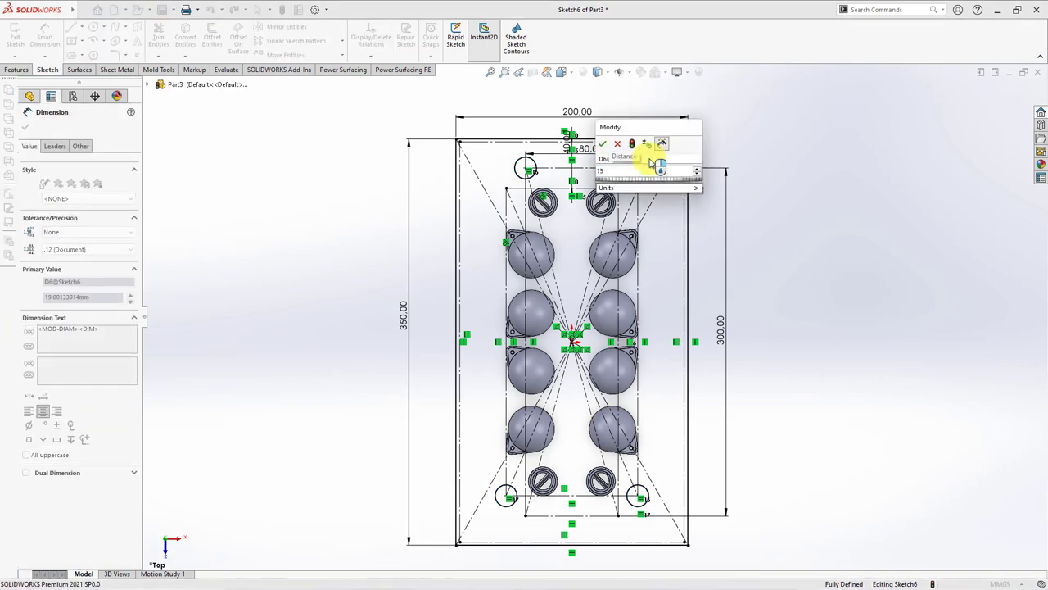
pyautogui.click(603, 143)
pyautogui.click(784, 164)
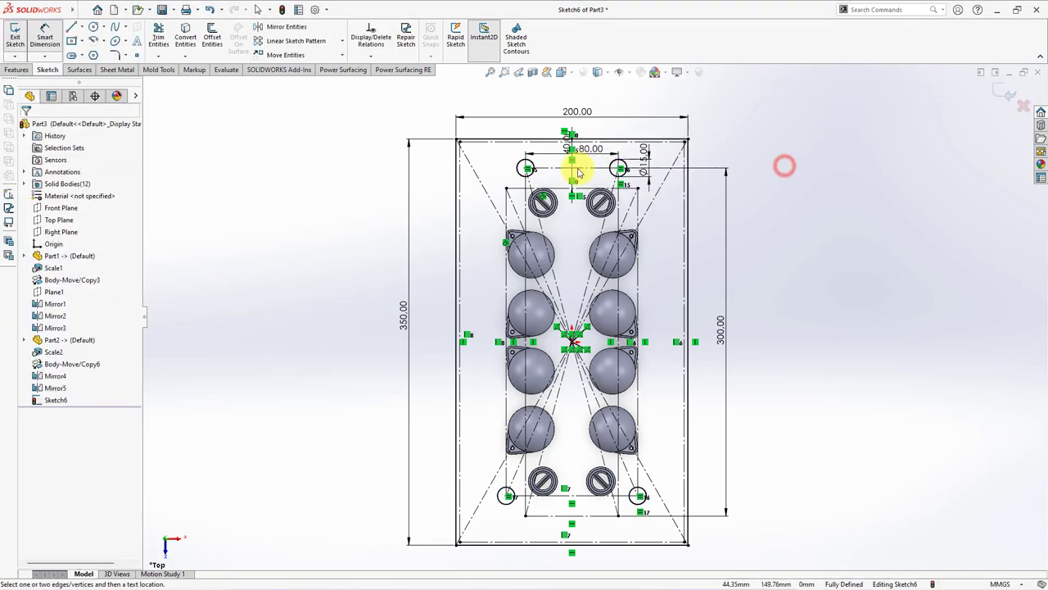
pyautogui.click(74, 45)
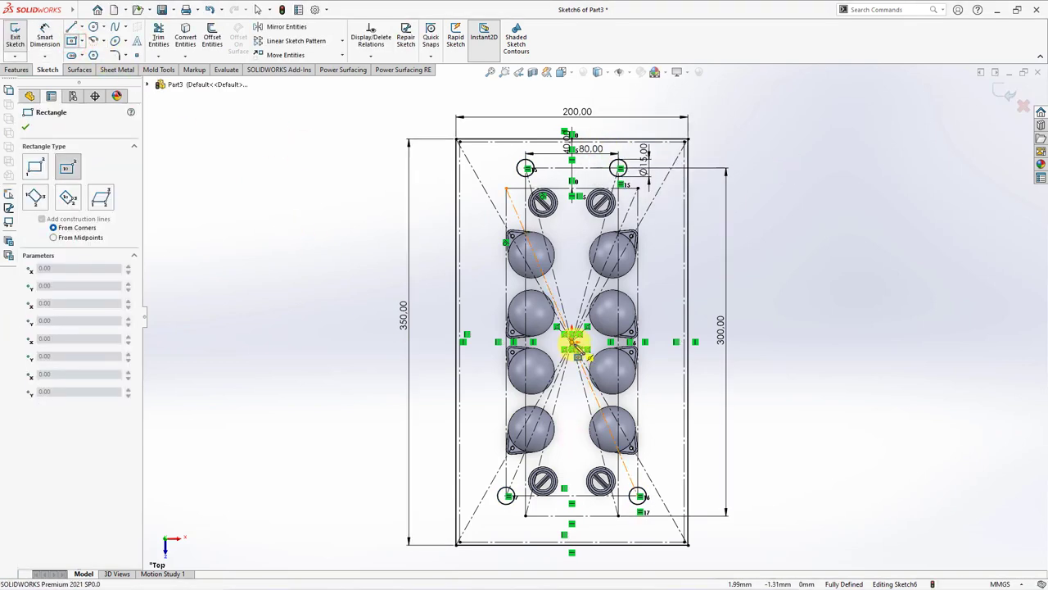
# Step: Draw a centre rectangle on the origin and dimension its height to 304 mm
pyautogui.click(480, 164)
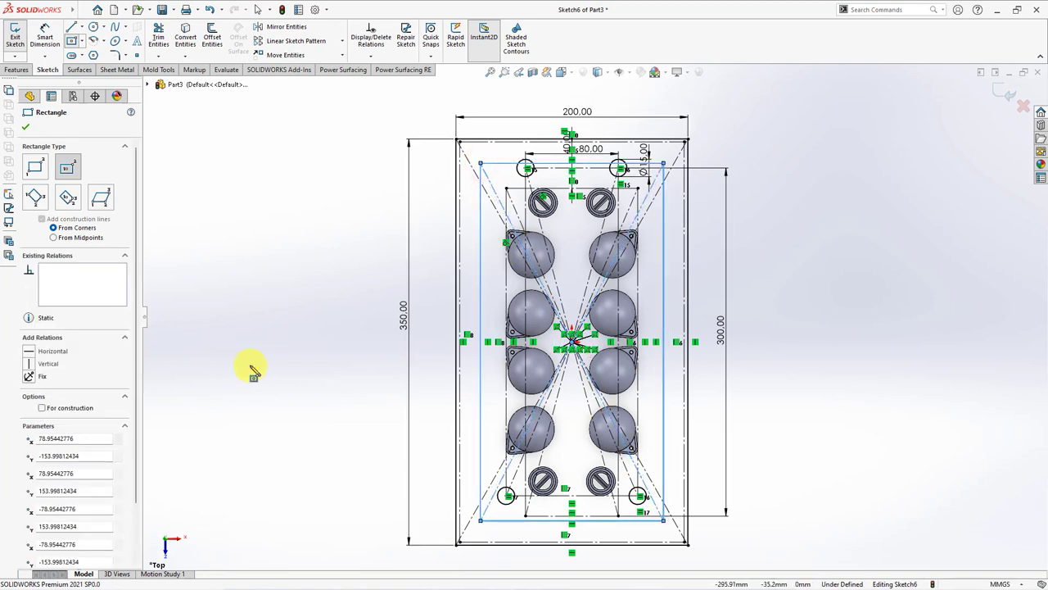
pyautogui.click(41, 408)
pyautogui.click(45, 37)
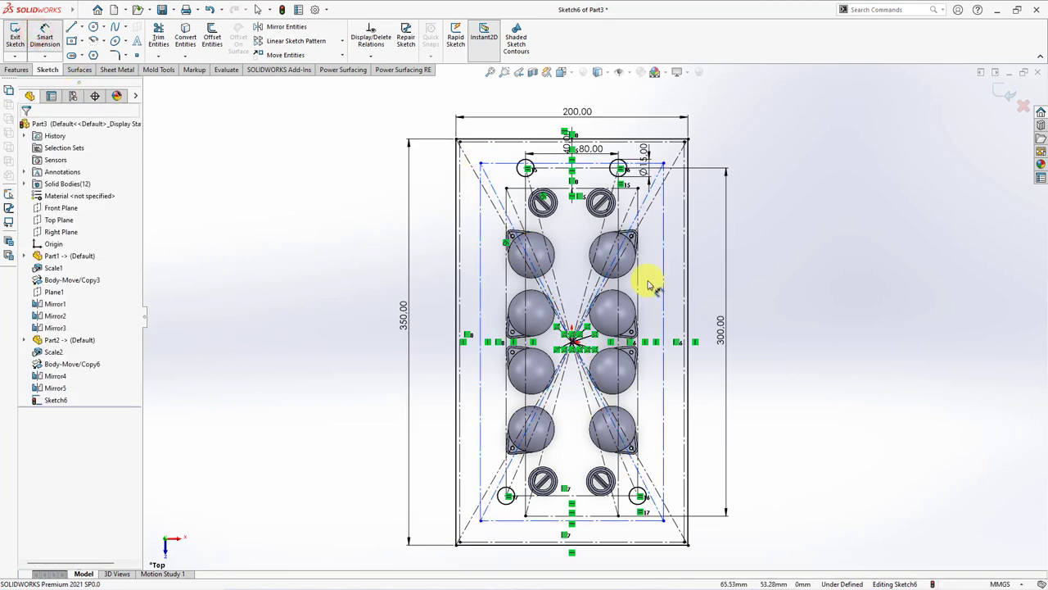
pyautogui.click(663, 303)
pyautogui.click(751, 336)
pyautogui.write('304')
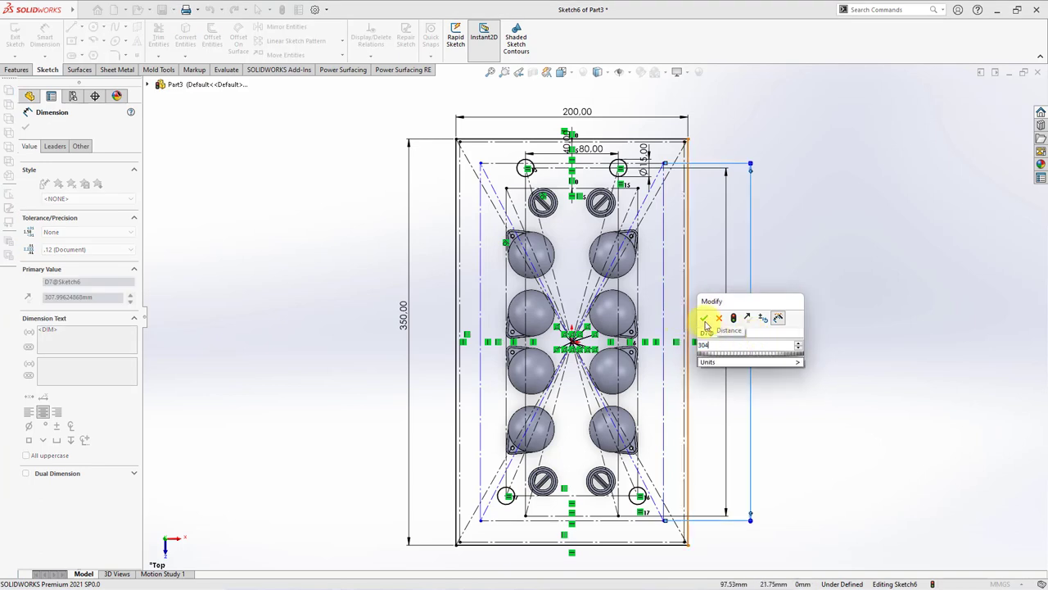
pyautogui.click(704, 318)
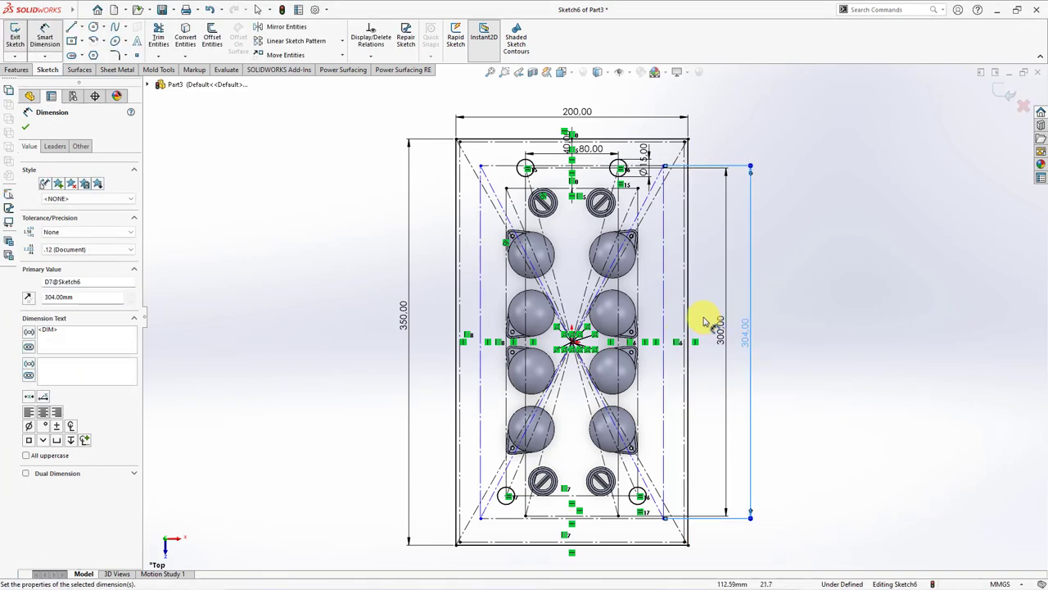
# Step: Dimension the rectangle's width to 154 mm
pyautogui.press('f')
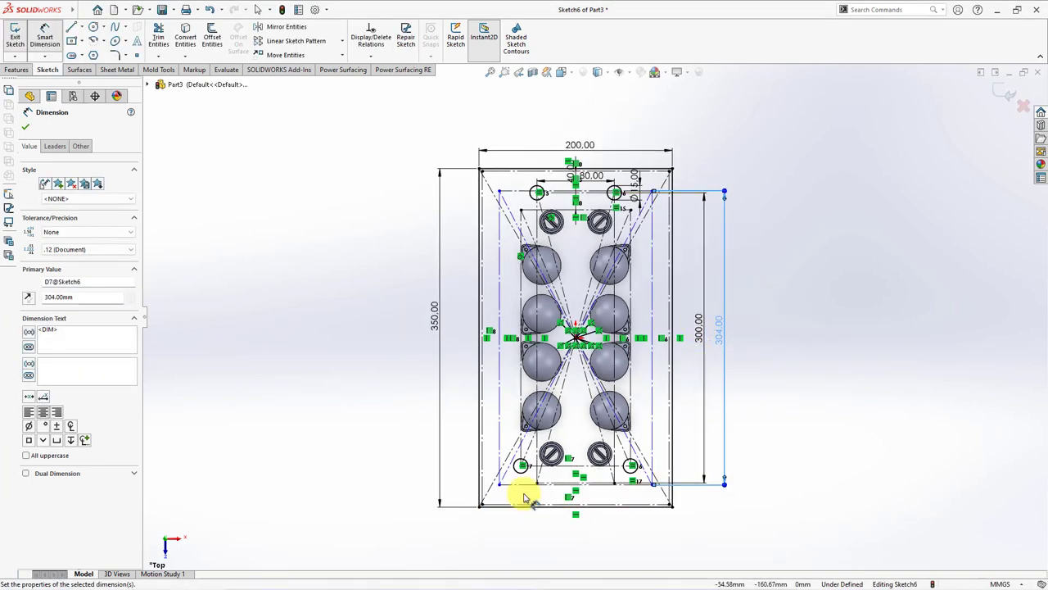
pyautogui.click(516, 191)
pyautogui.click(571, 155)
pyautogui.write('154')
pyautogui.press('Return')
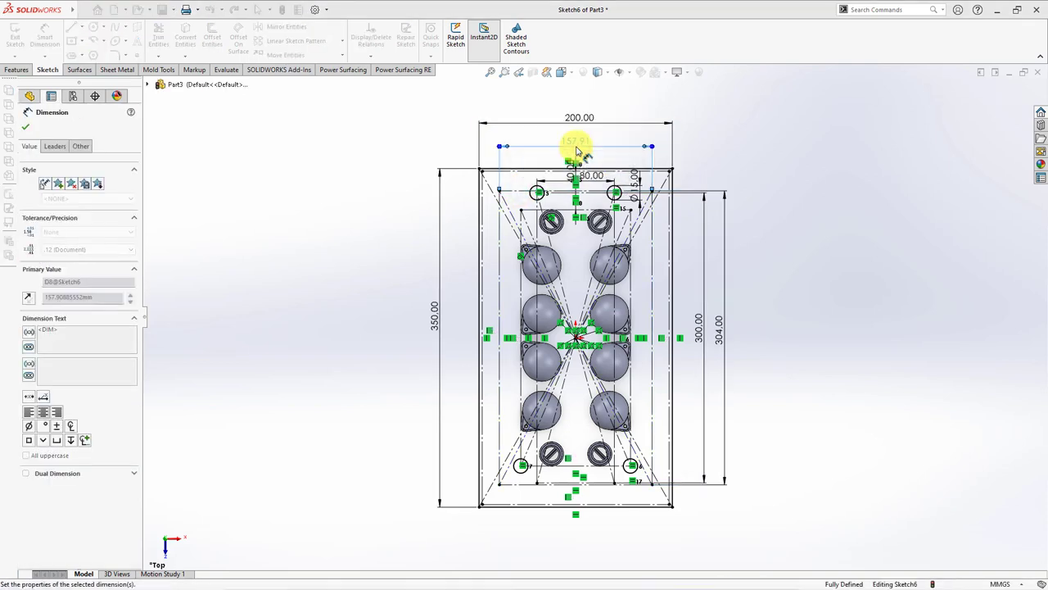
pyautogui.press('Escape')
pyautogui.click(93, 27)
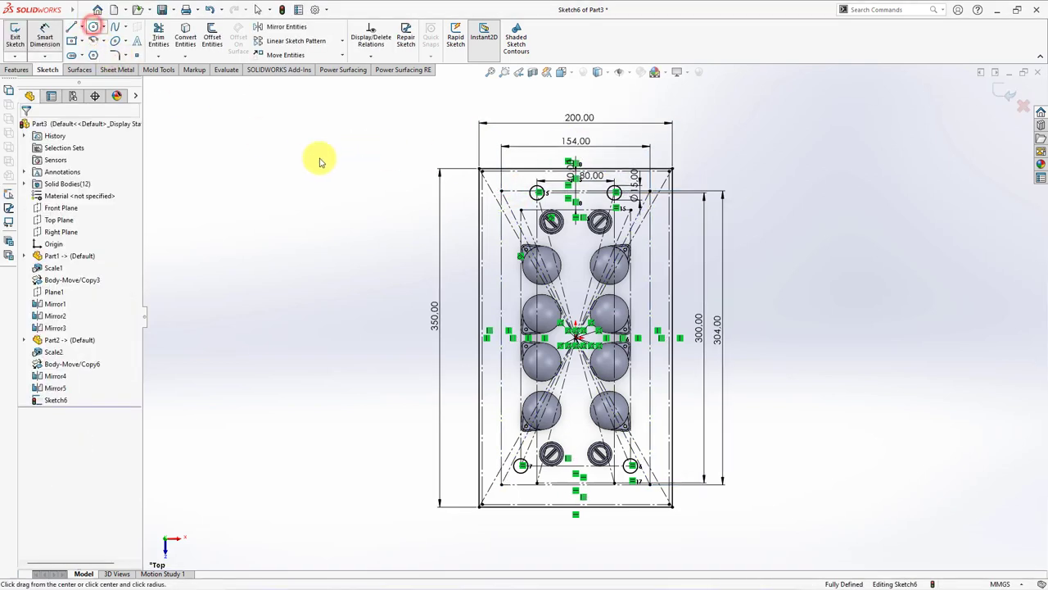
# Step: Draw circles at the four corners of the 154 × 304 rectangle
pyautogui.click(502, 191)
pyautogui.click(649, 190)
pyautogui.click(663, 181)
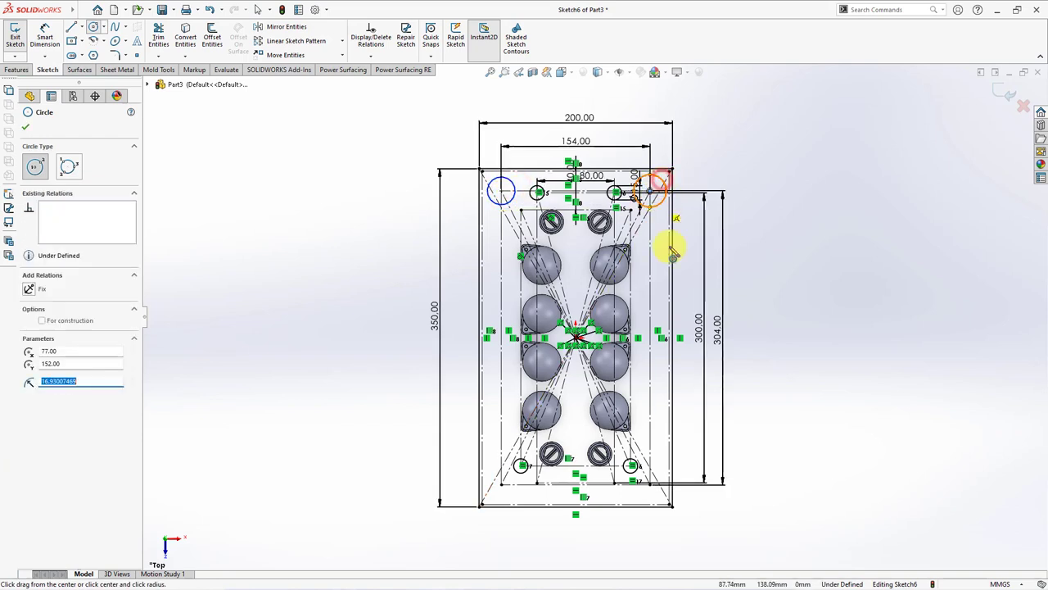
pyautogui.click(651, 490)
pyautogui.click(655, 495)
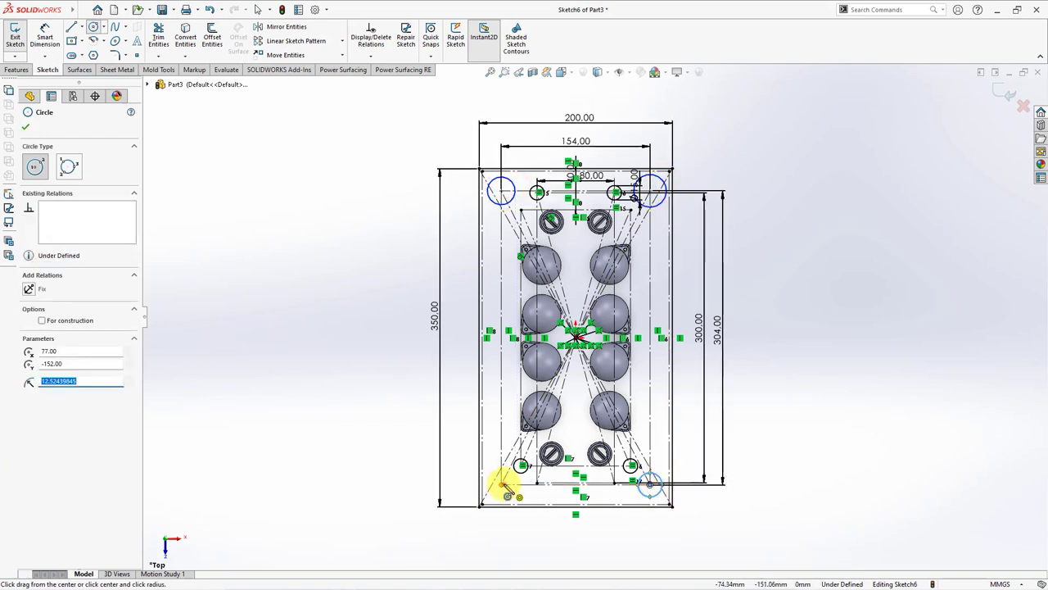
pyautogui.click(501, 483)
pyautogui.click(503, 496)
# Step: Make the four corner circles equal with an Equal relation
pyautogui.click(370, 55)
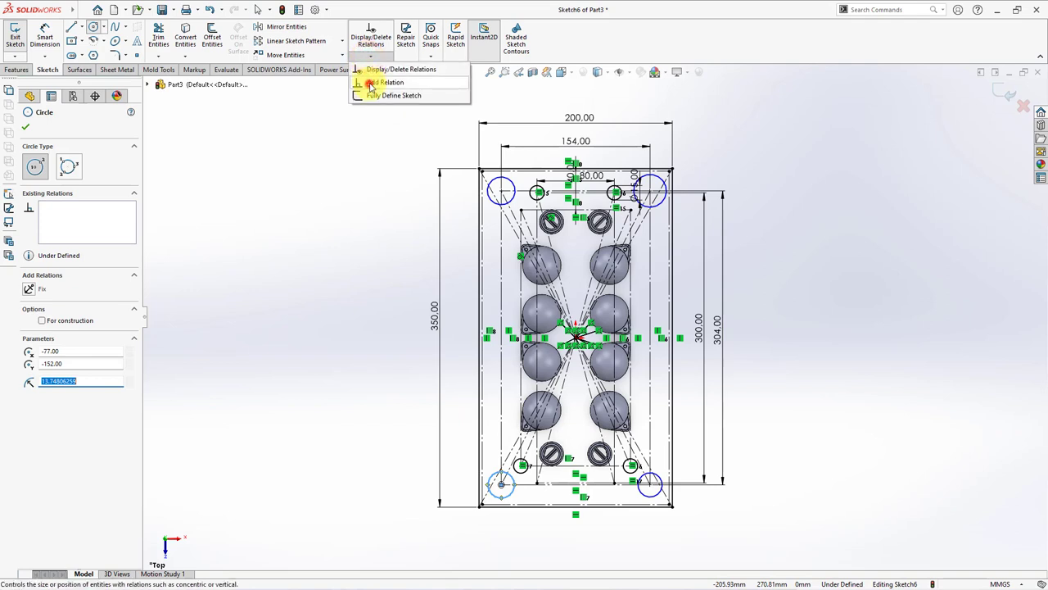
pyautogui.click(360, 82)
pyautogui.click(639, 499)
pyautogui.click(660, 207)
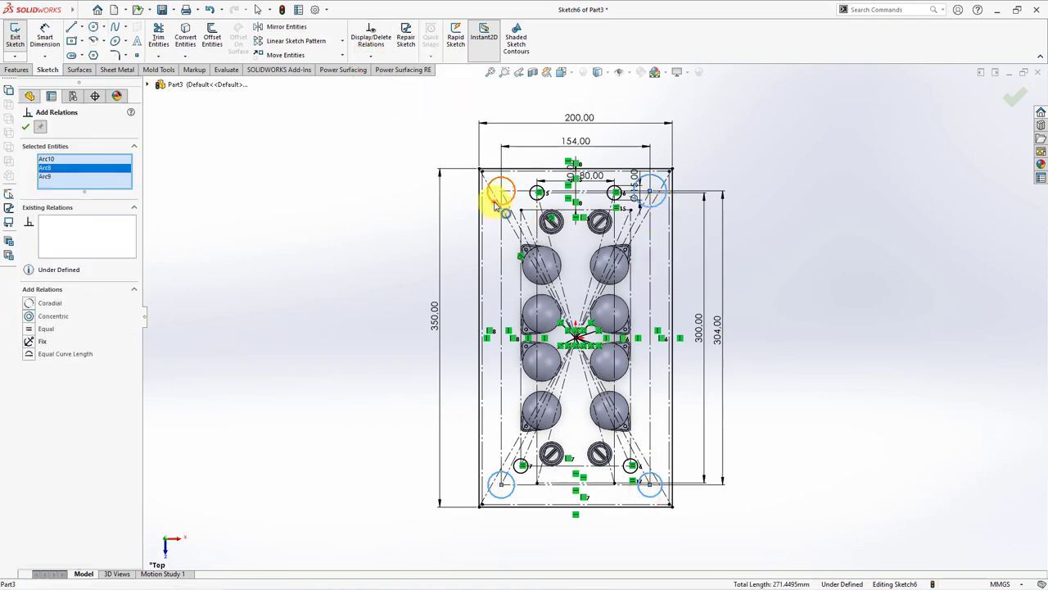
pyautogui.click(498, 195)
pyautogui.click(28, 342)
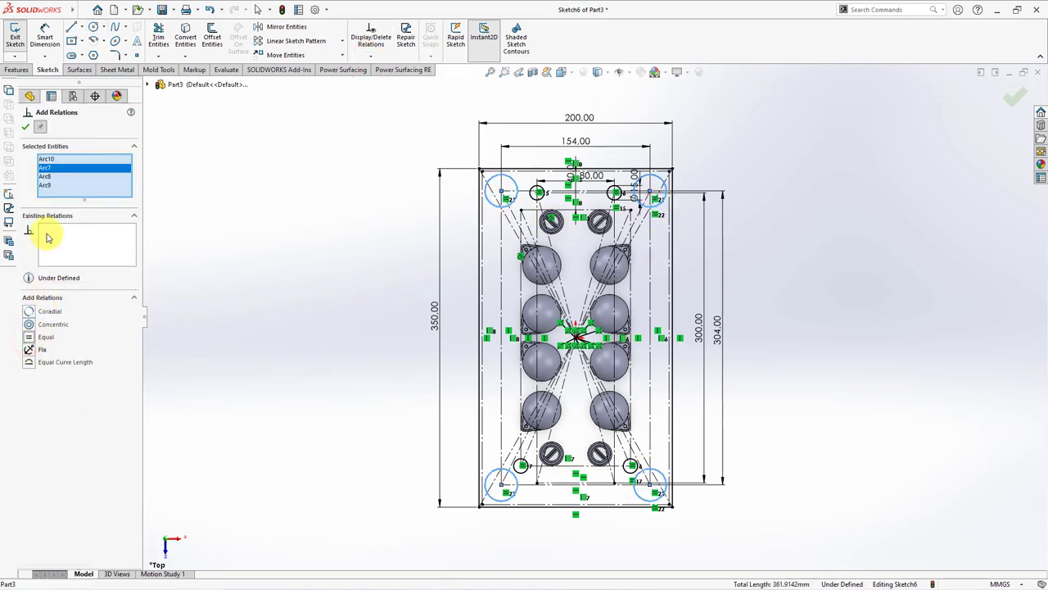
pyautogui.click(25, 128)
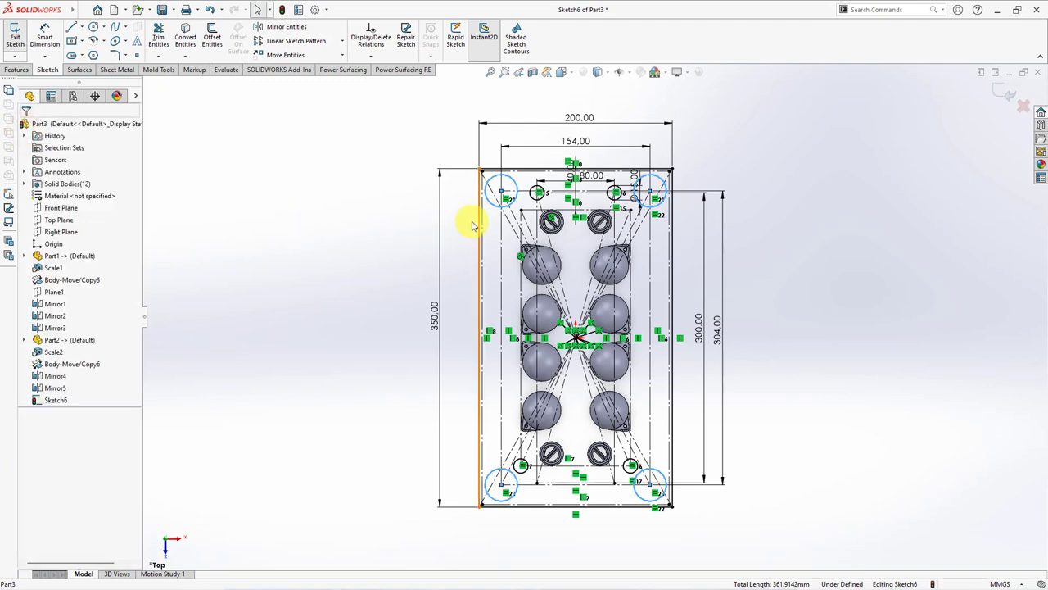
# Step: Convert the corner circles to construction geometry and dimension one to Ø20
pyautogui.click(495, 209)
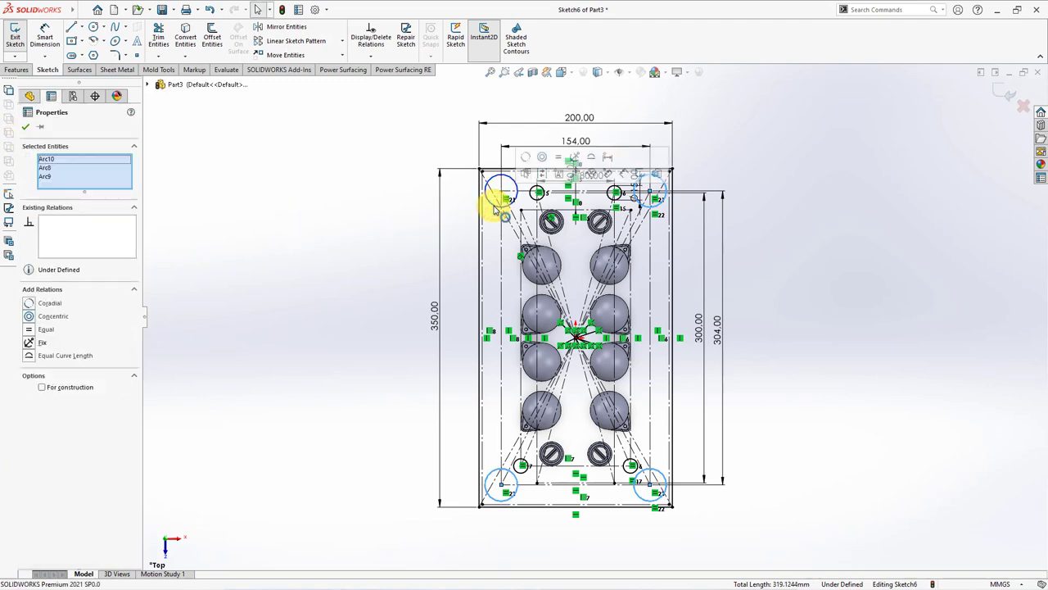
pyautogui.keyDown('ctrl'); pyautogui.click(496, 208); pyautogui.keyUp('ctrl')
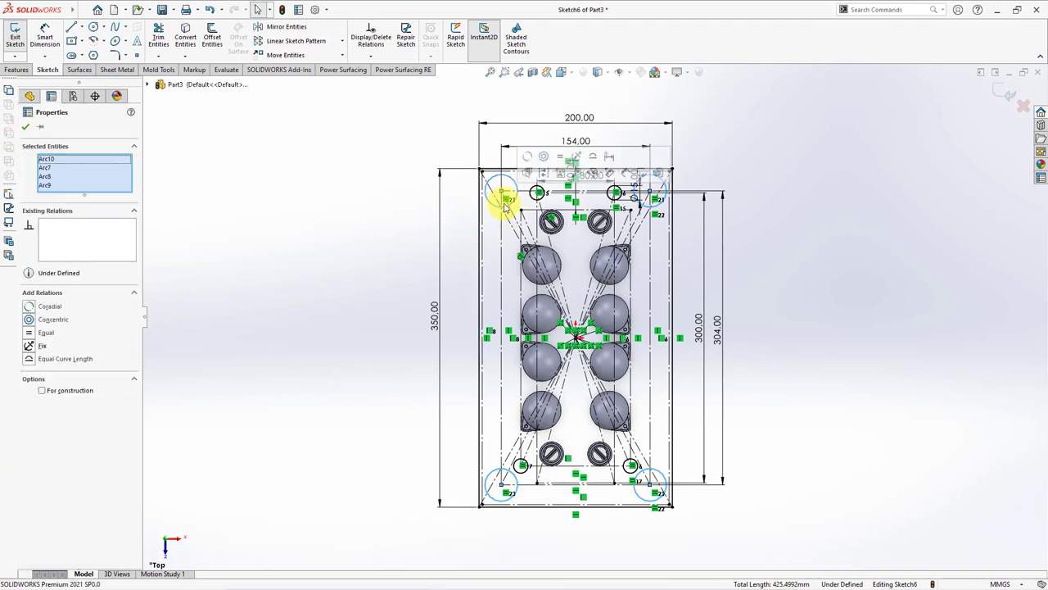
pyautogui.click(543, 174)
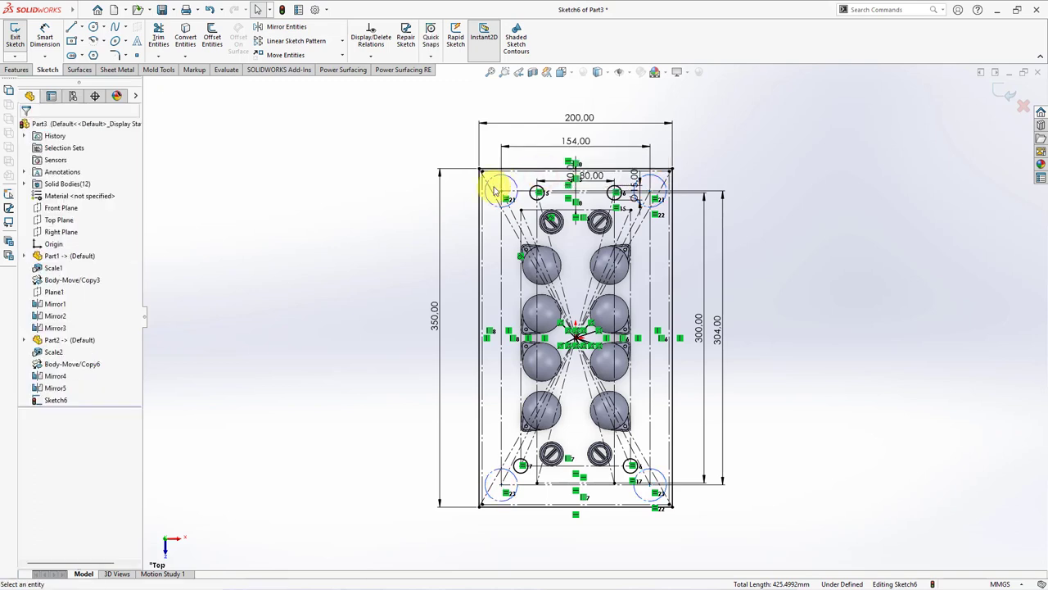
pyautogui.click(42, 39)
pyautogui.click(495, 208)
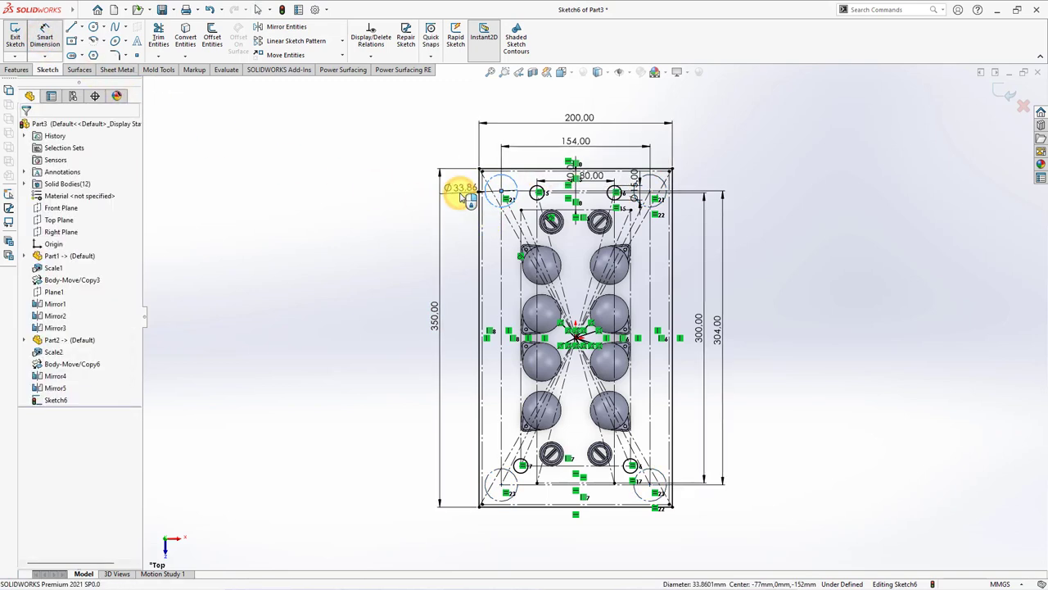
pyautogui.click(463, 199)
pyautogui.write('20')
pyautogui.click(413, 180)
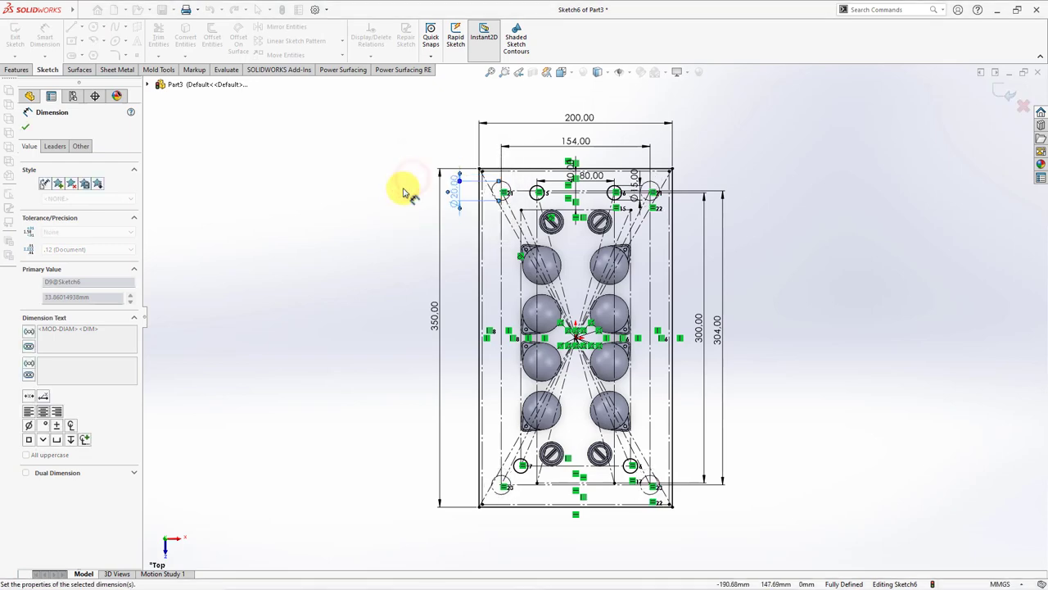
# Step: Extrude the sketch 100 mm Mid Plane with Merge result unchecked
pyautogui.hotkey('ctrl', '7')
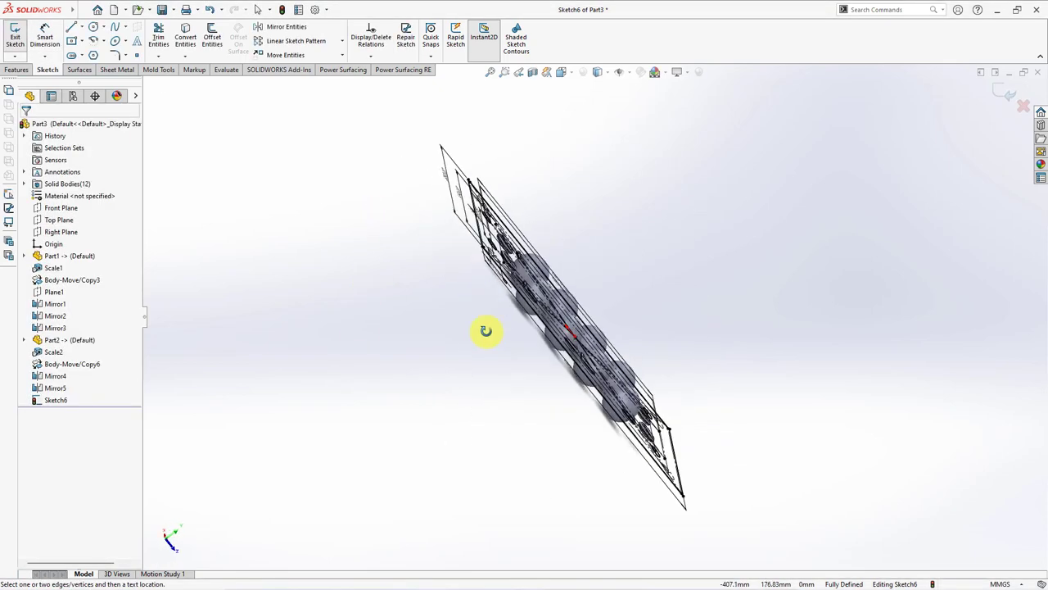
pyautogui.click(17, 69)
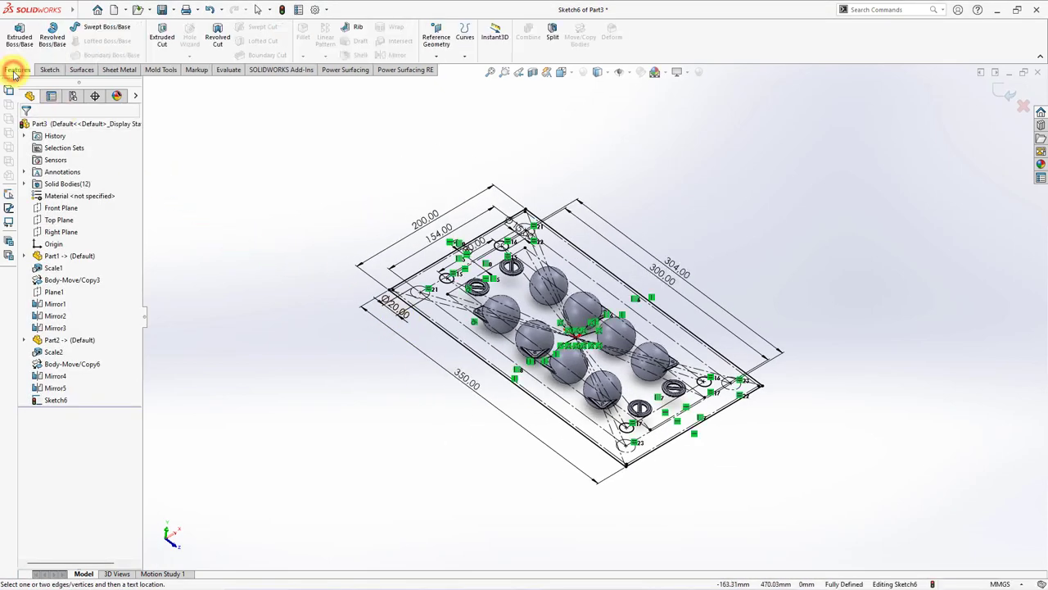
pyautogui.click(19, 45)
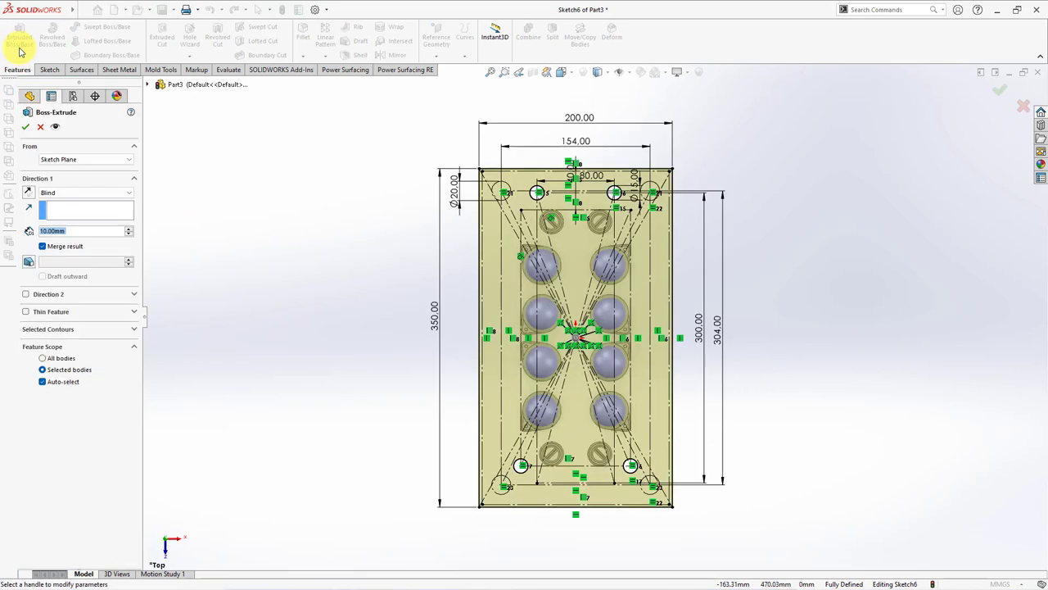
pyautogui.click(128, 229)
pyautogui.click(86, 192)
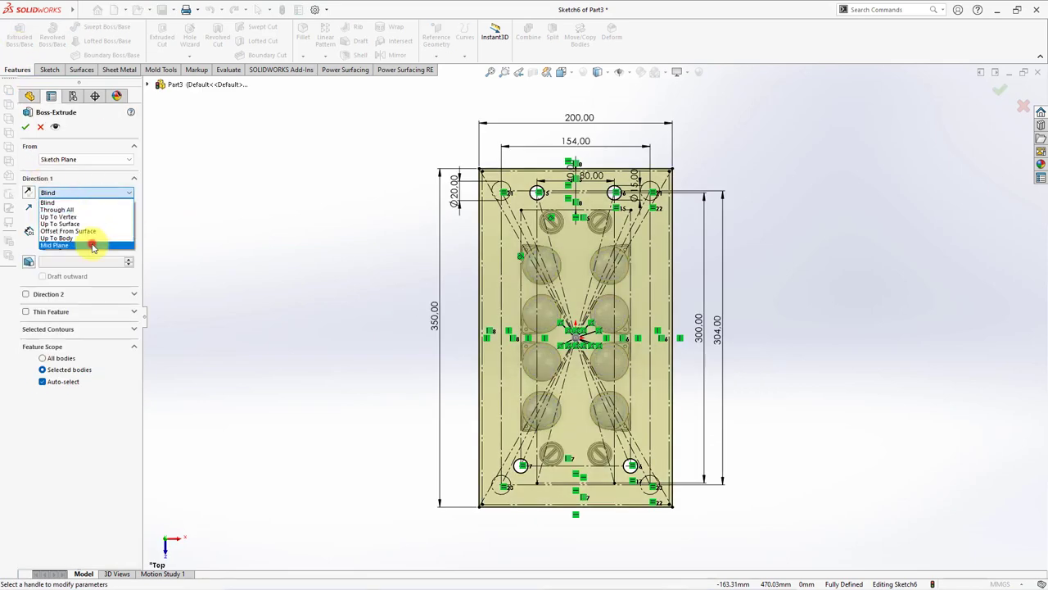
pyautogui.click(86, 237)
pyautogui.click(42, 247)
pyautogui.moveTo(238, 299)
pyautogui.mouseDown(button='middle')
pyautogui.moveTo(421, 183)
pyautogui.moveTo(398, 276)
pyautogui.mouseUp(button='middle')
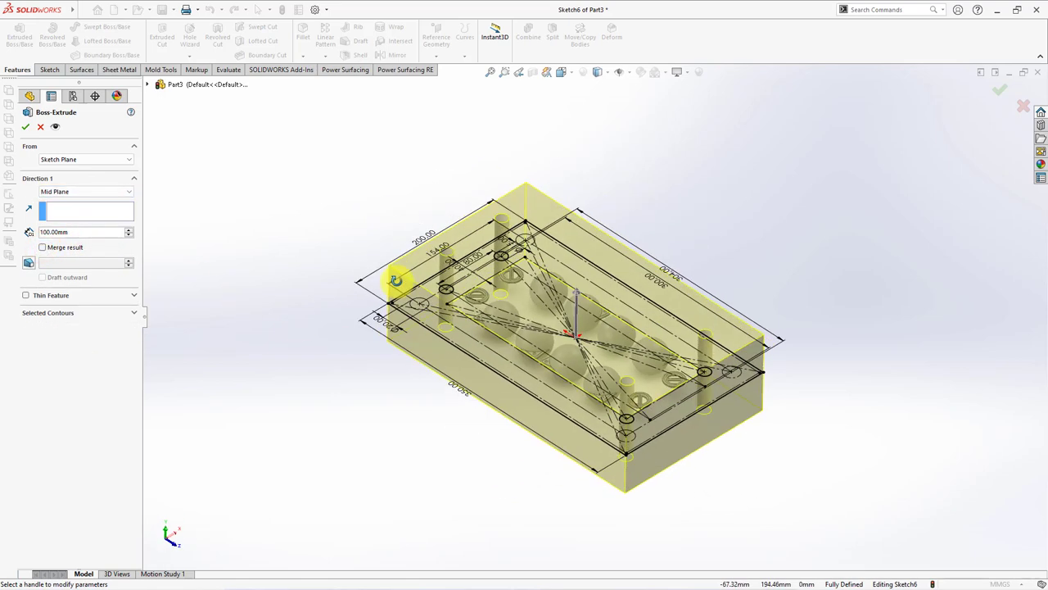
pyautogui.click(25, 127)
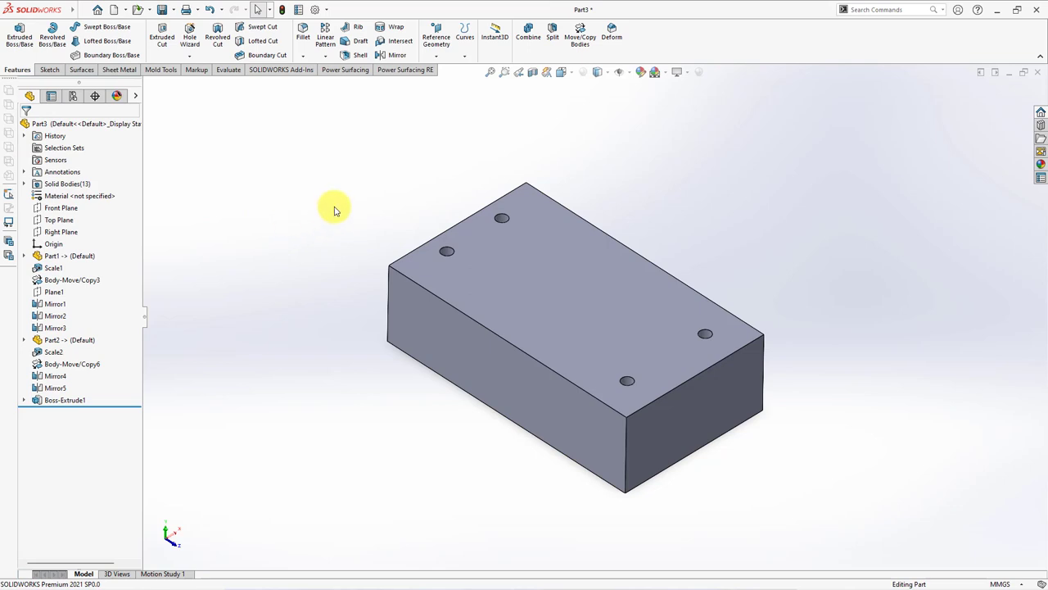
# Step: Inspect the cavities inside the block in wireframe, then return to shaded display
pyautogui.click(598, 72)
pyautogui.click(596, 150)
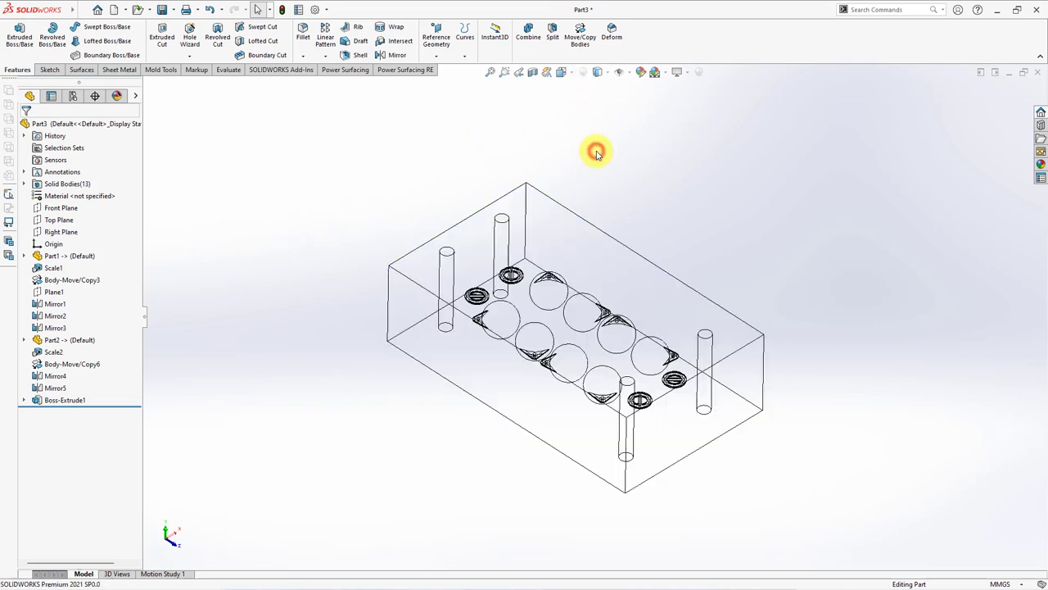
pyautogui.click(597, 74)
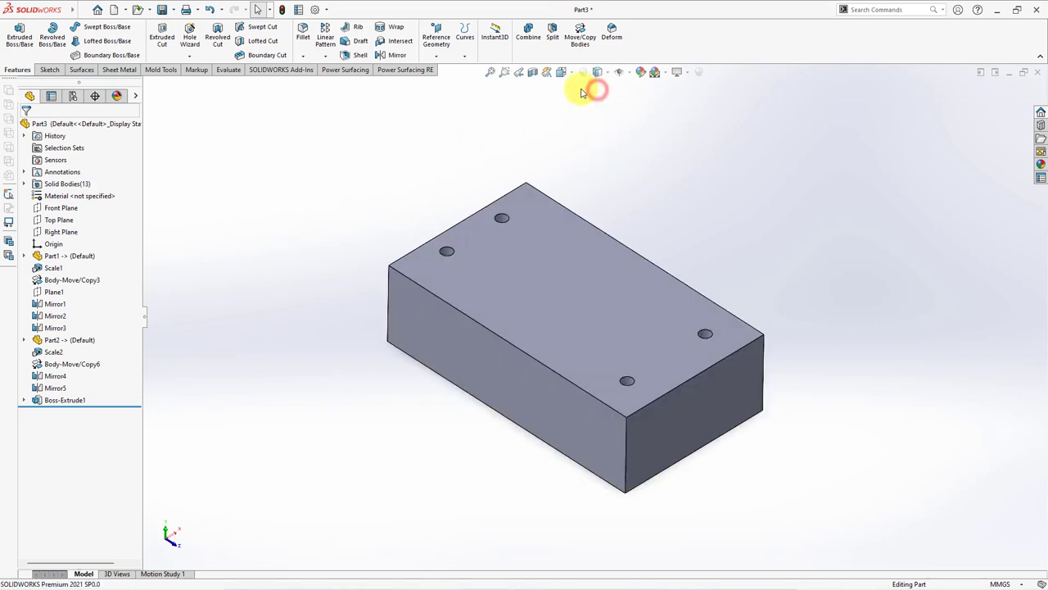
# Step: Combine-subtract every runner and cavity body from the Boss-Extrude1 block
pyautogui.click(529, 32)
pyautogui.click(443, 311)
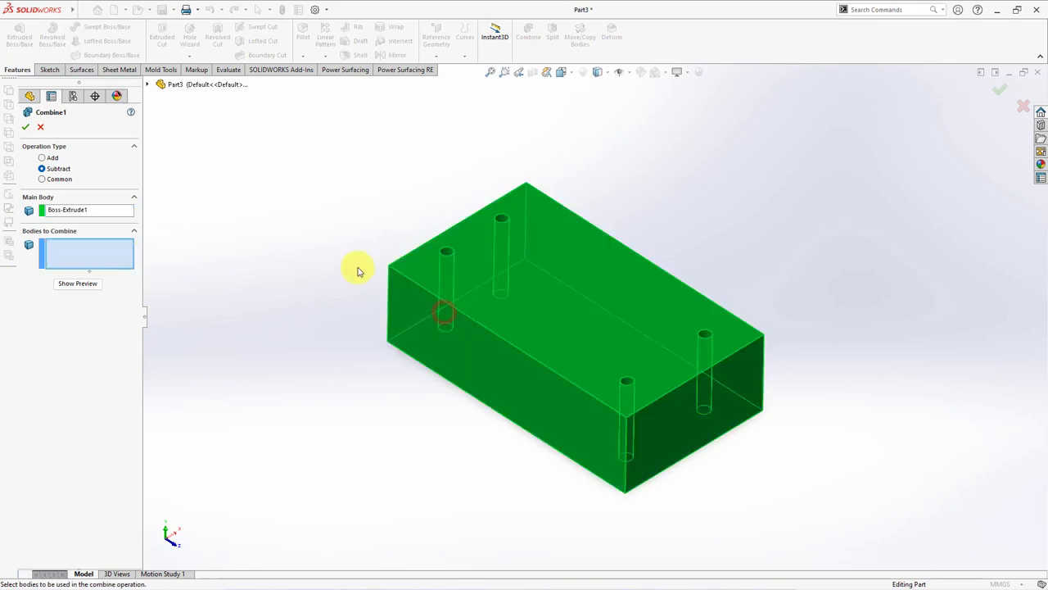
pyautogui.click(148, 85)
pyautogui.click(160, 144)
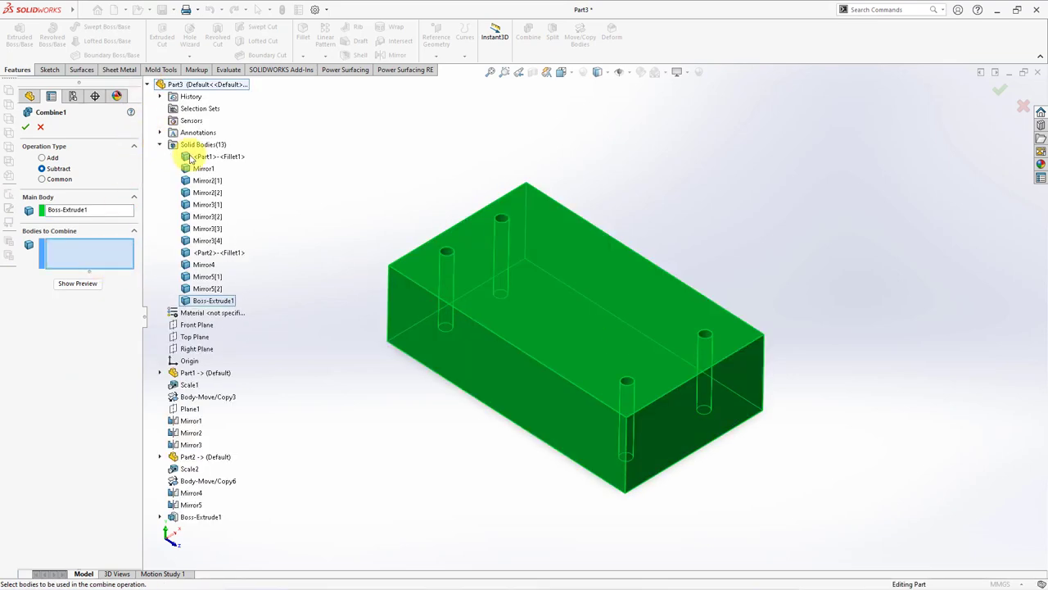
pyautogui.click(190, 157)
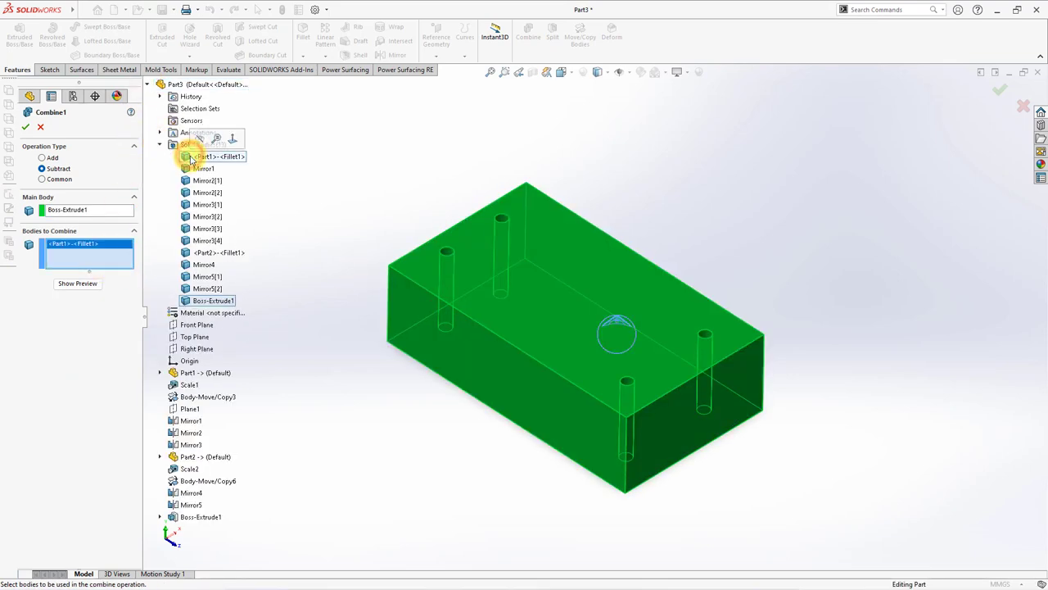
pyautogui.keyDown('shift'); pyautogui.click(205, 289); pyautogui.keyUp('shift')
pyautogui.click(79, 368)
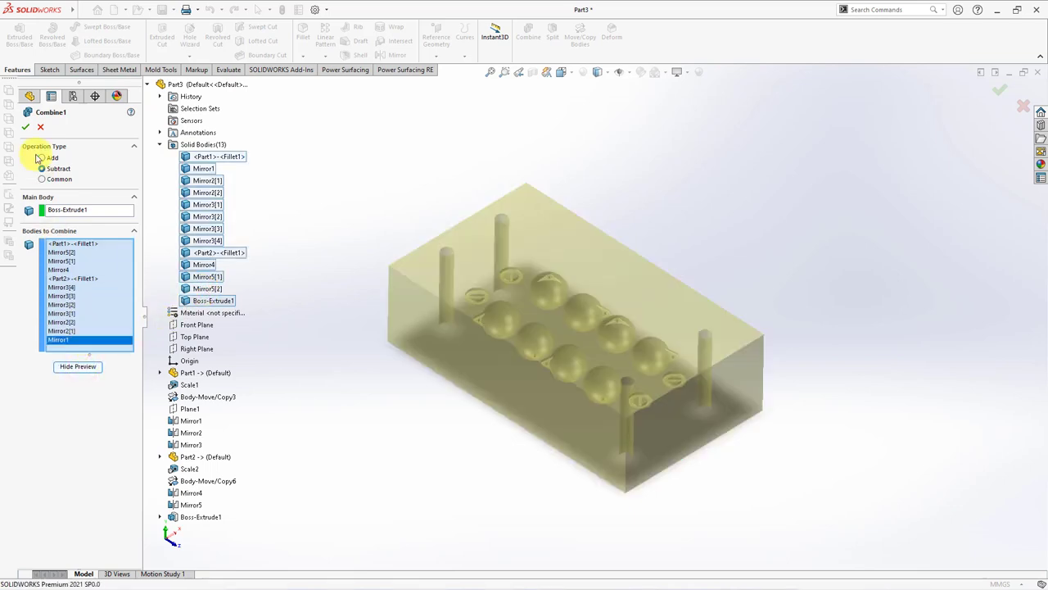
pyautogui.click(26, 130)
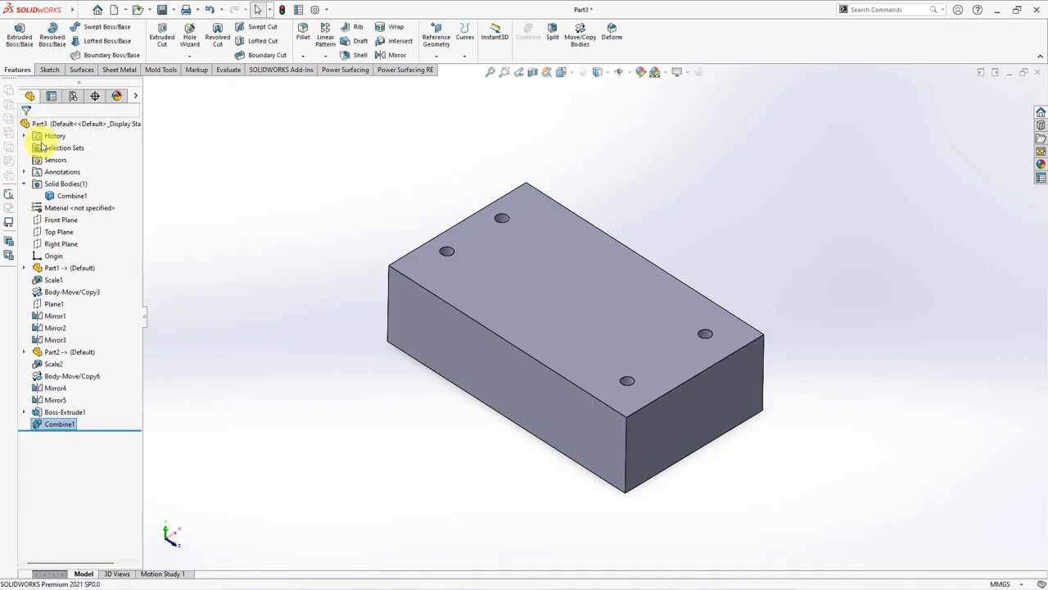
# Step: Split the block with Top Plane, keeping both resulting bodies
pyautogui.click(58, 232)
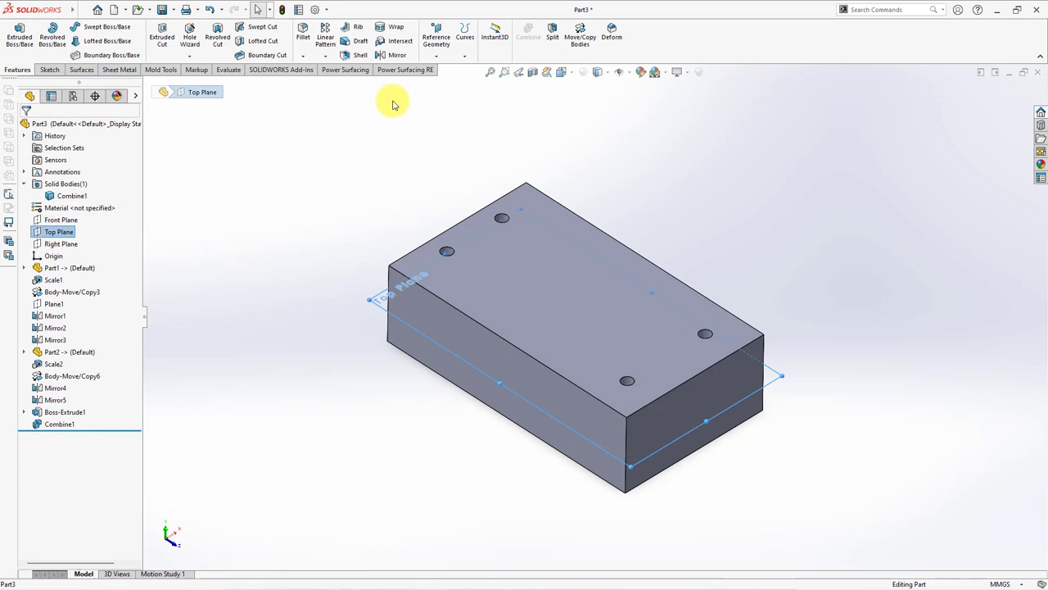
pyautogui.click(553, 34)
pyautogui.click(80, 230)
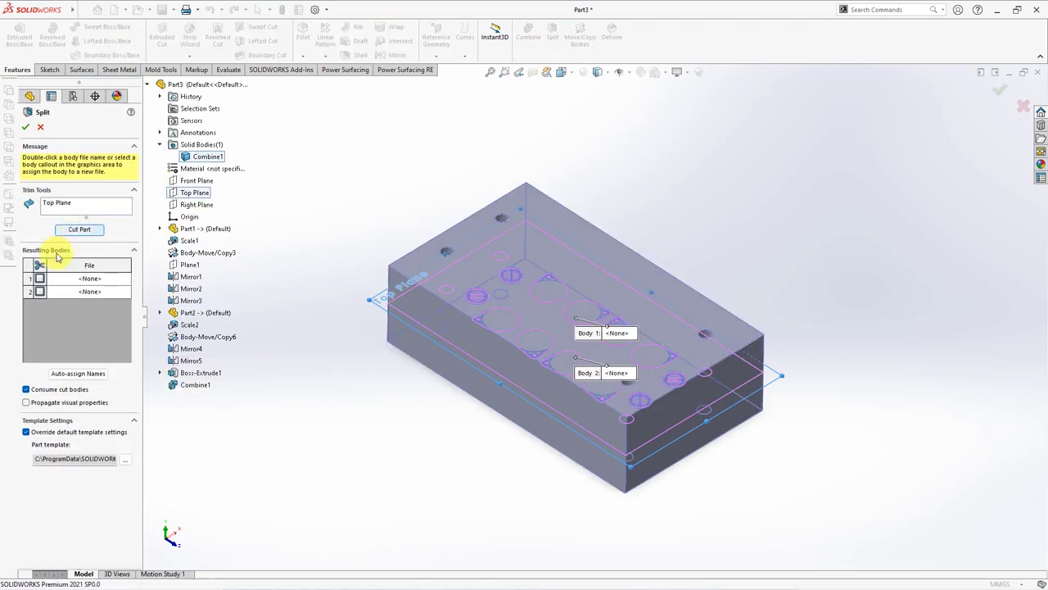
pyautogui.click(39, 265)
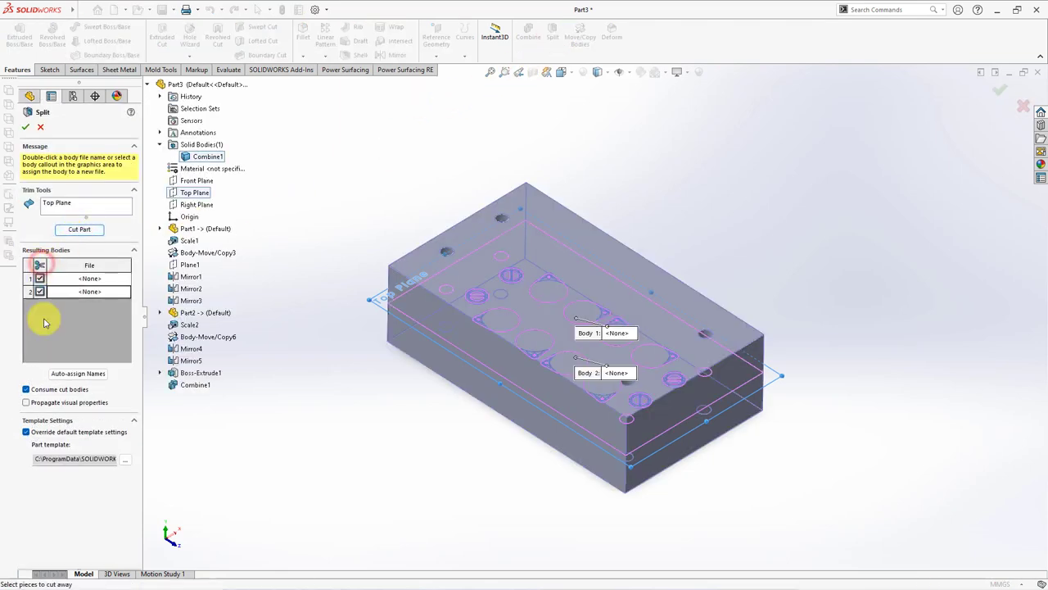
pyautogui.click(25, 127)
# Step: Hide the upper half of the split block
pyautogui.click(554, 300)
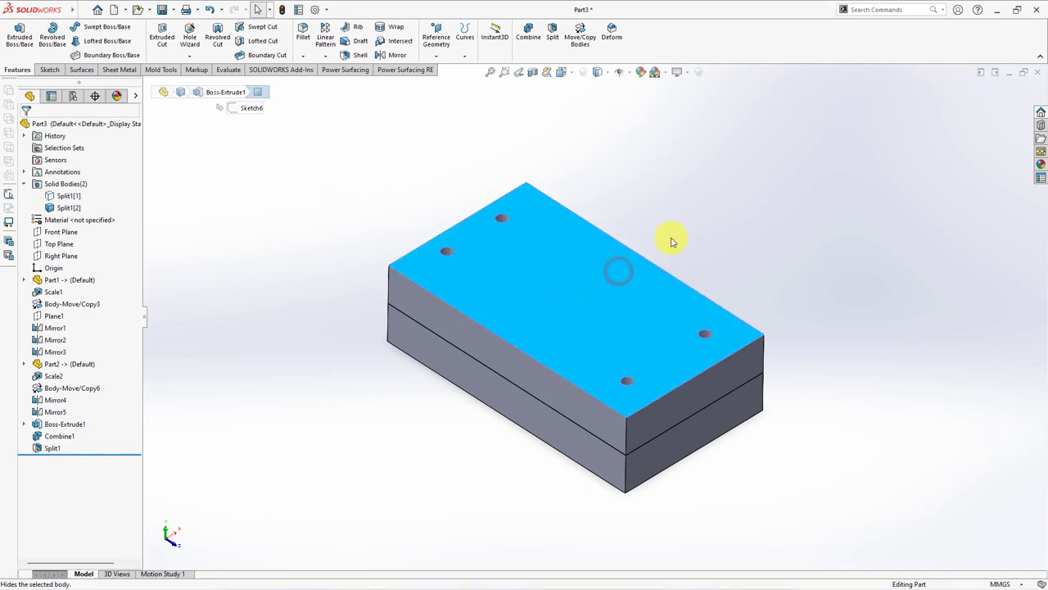
pyautogui.click(672, 242)
pyautogui.moveTo(655, 230); pyautogui.dragTo(660, 238, button='middle')
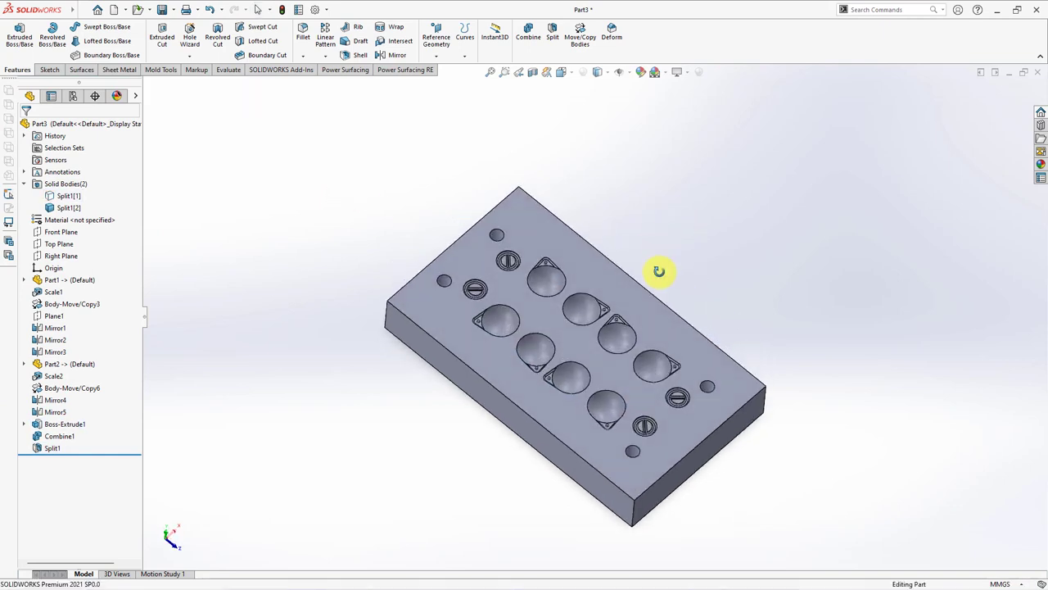
# Step: Delete and patch the four pin-hole faces on the upper half with Delete Face
pyautogui.click(81, 70)
pyautogui.click(324, 28)
pyautogui.click(446, 251)
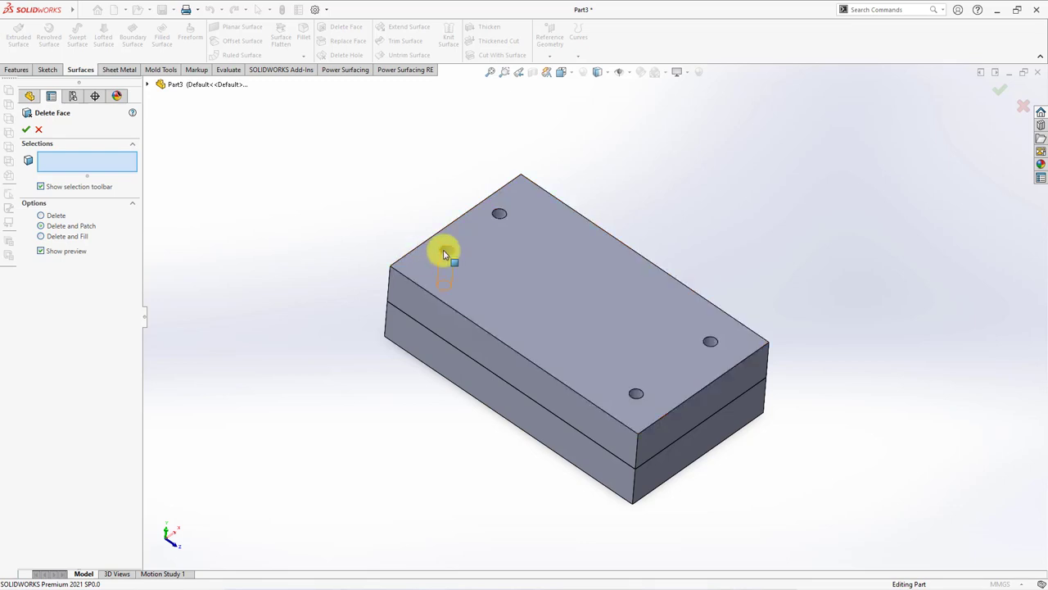
pyautogui.click(636, 395)
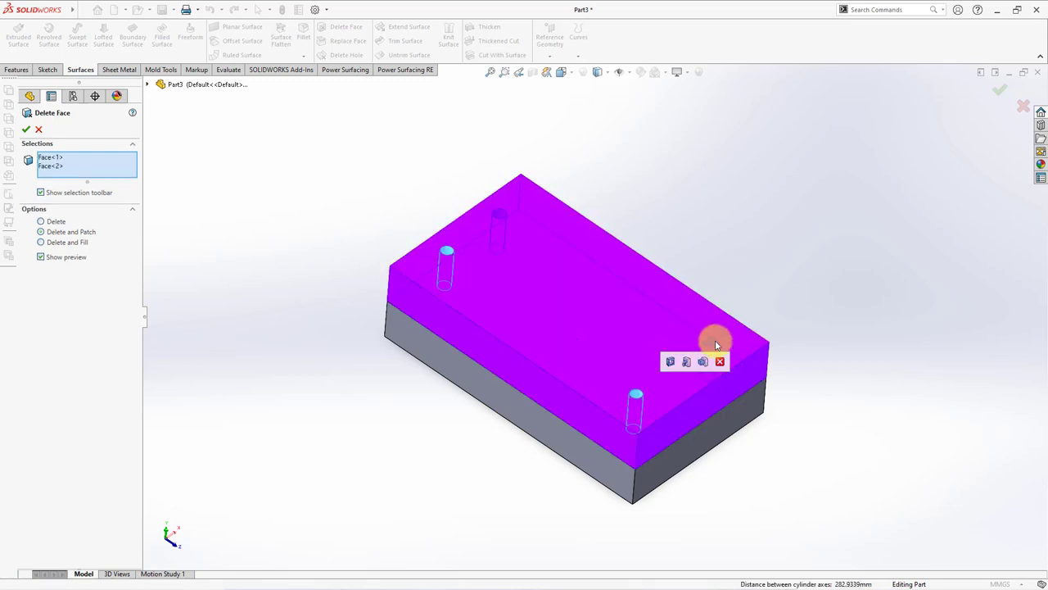
pyautogui.click(710, 342)
pyautogui.click(501, 213)
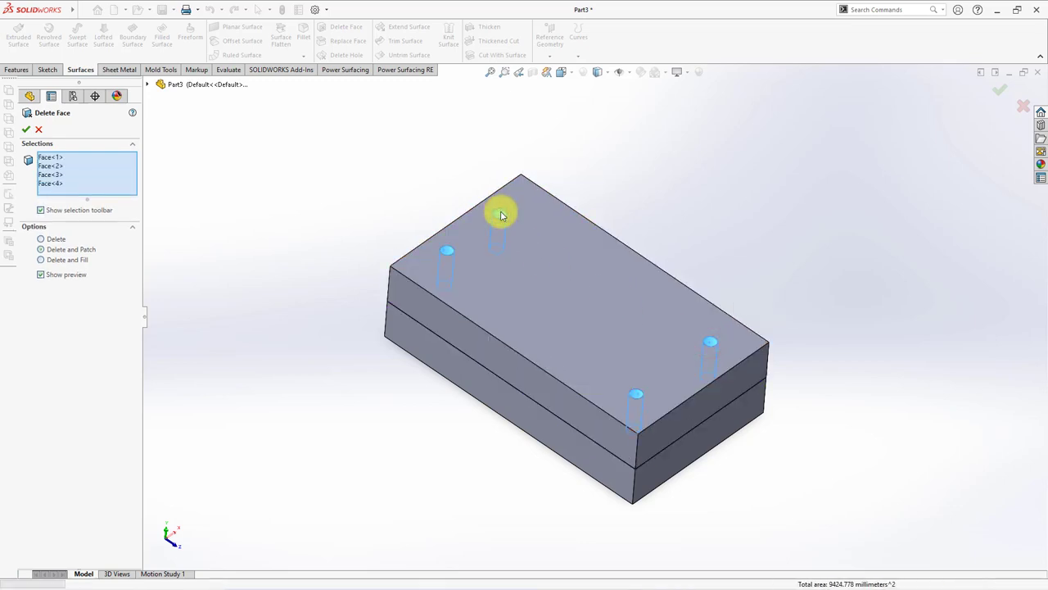
pyautogui.rightClick(500, 211)
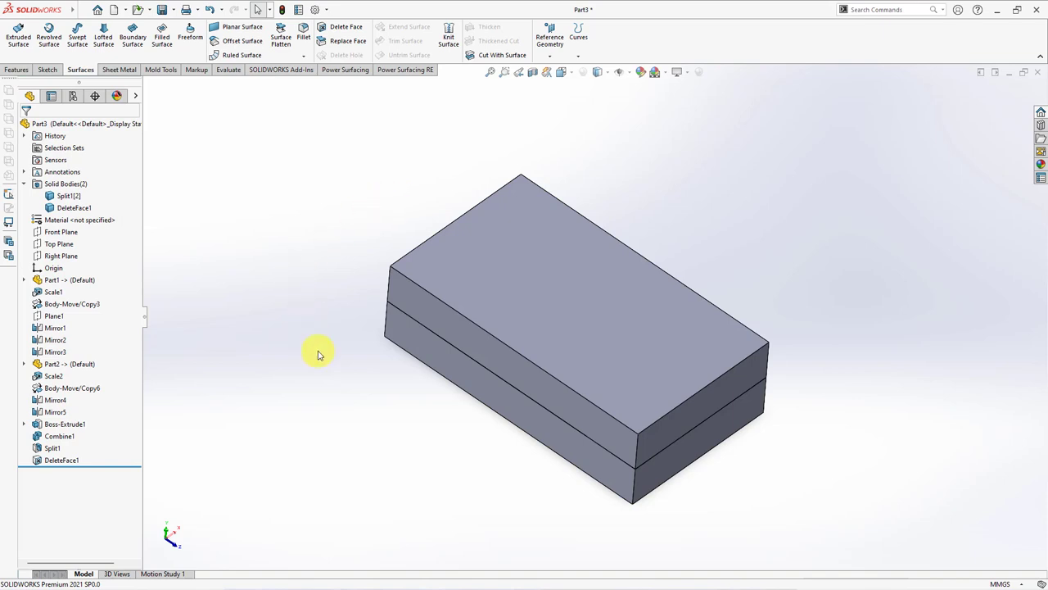
# Step: Show Sketch6 from under Boss-Extrude1 while viewing the underside
pyautogui.moveTo(336, 395); pyautogui.dragTo(340, 182, button='middle')
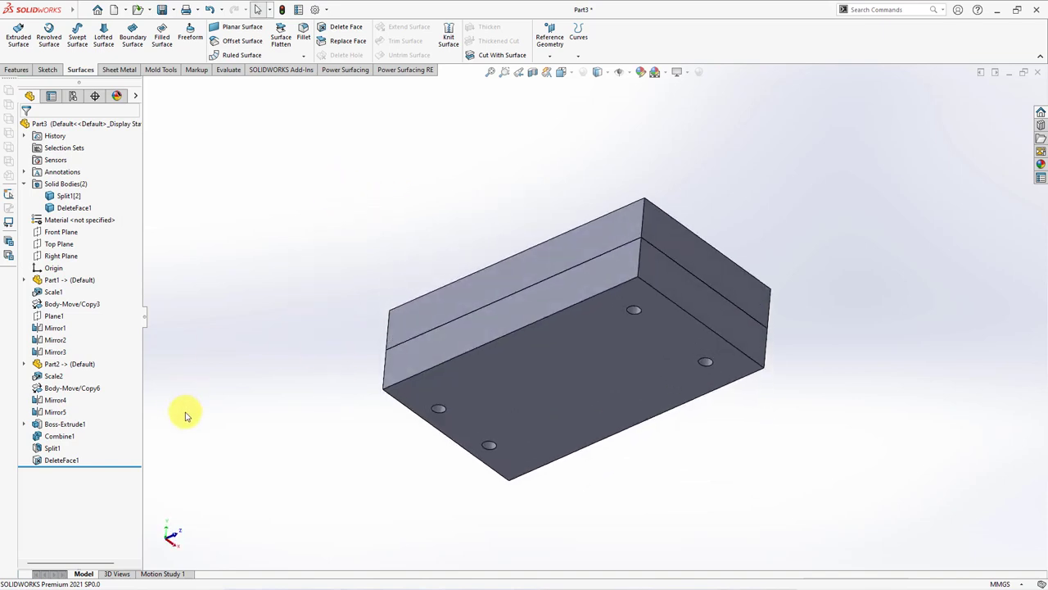
pyautogui.click(23, 423)
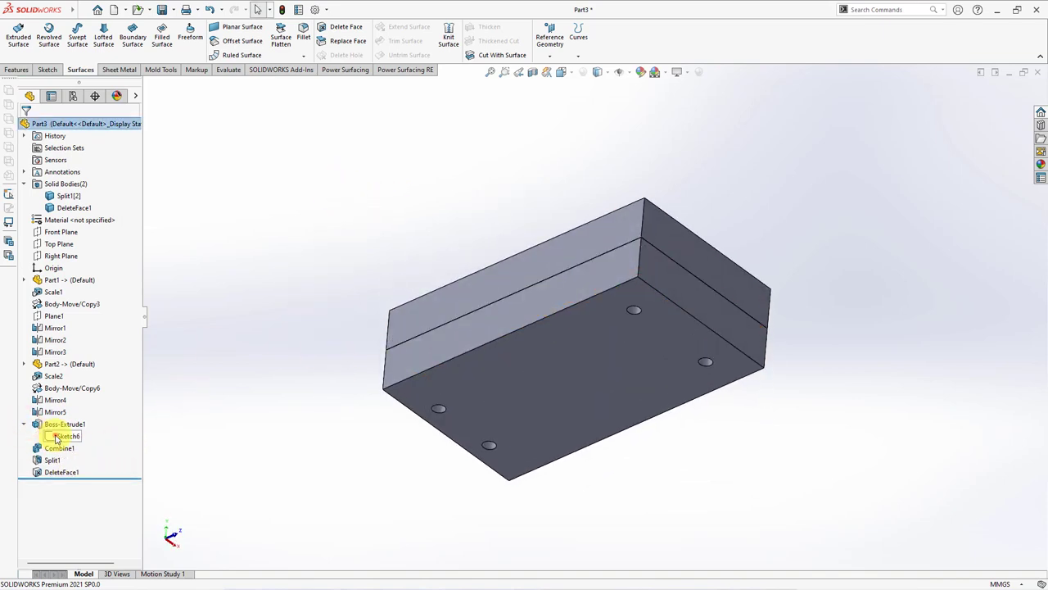
pyautogui.click(55, 437)
pyautogui.click(65, 416)
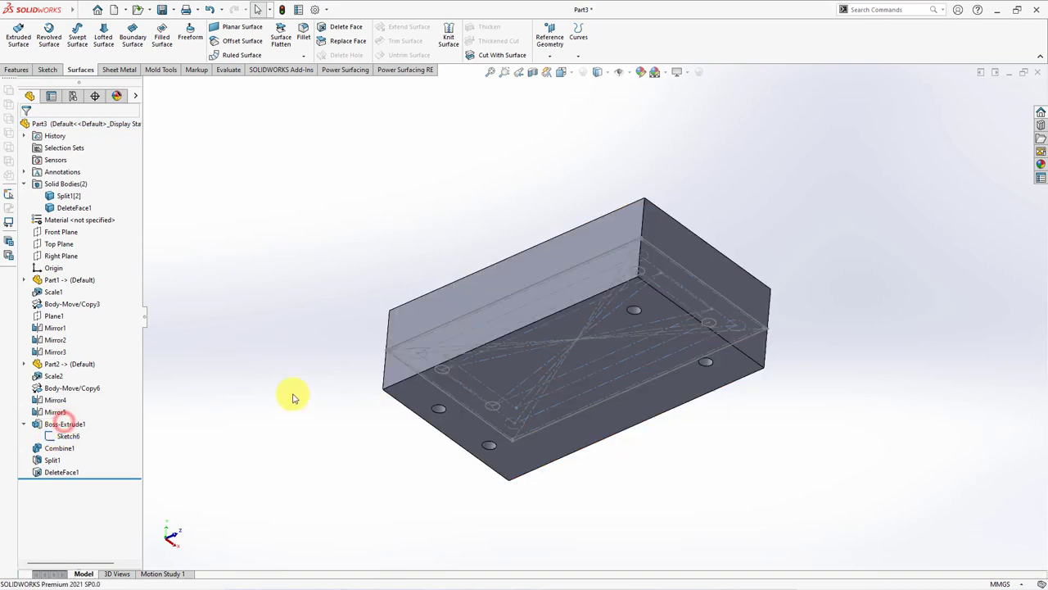
pyautogui.click(17, 70)
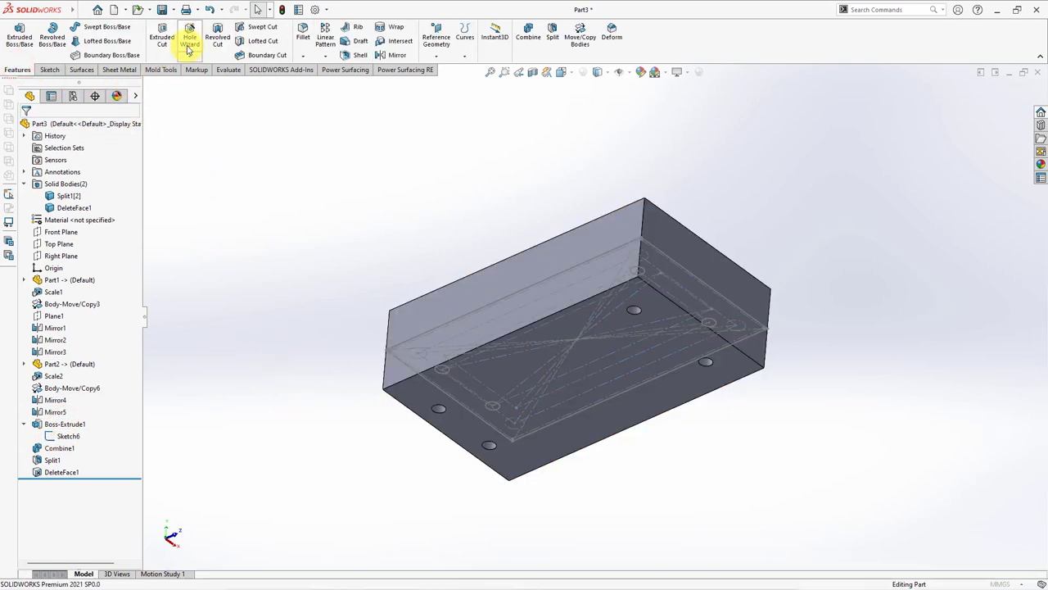
# Step: Set up a Hole Wizard counterbore of type C-Bored Drilled, 20 mm
pyautogui.click(187, 45)
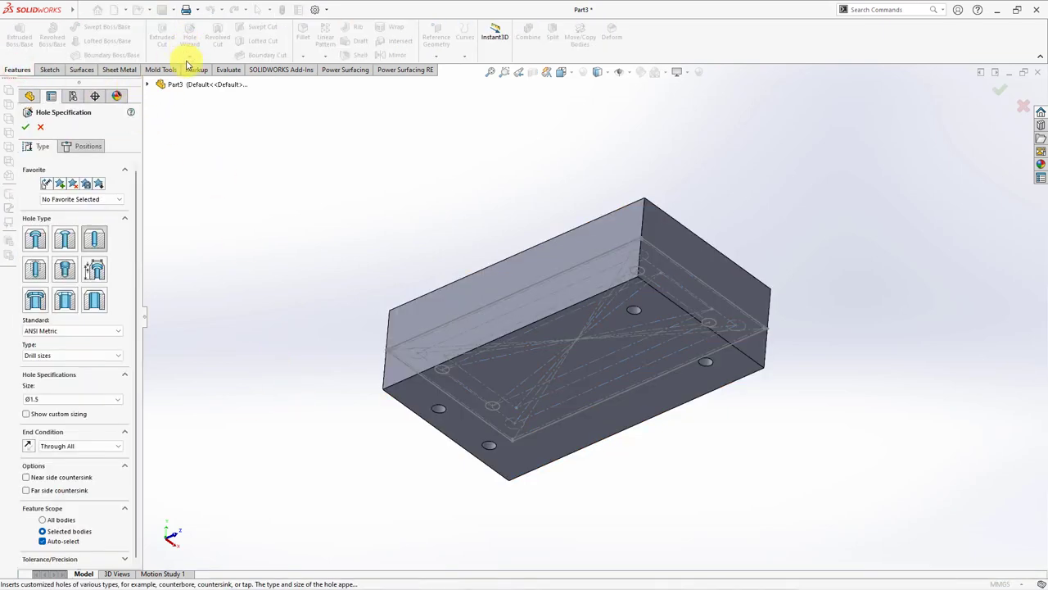
pyautogui.click(94, 269)
pyautogui.click(82, 283)
pyautogui.click(79, 302)
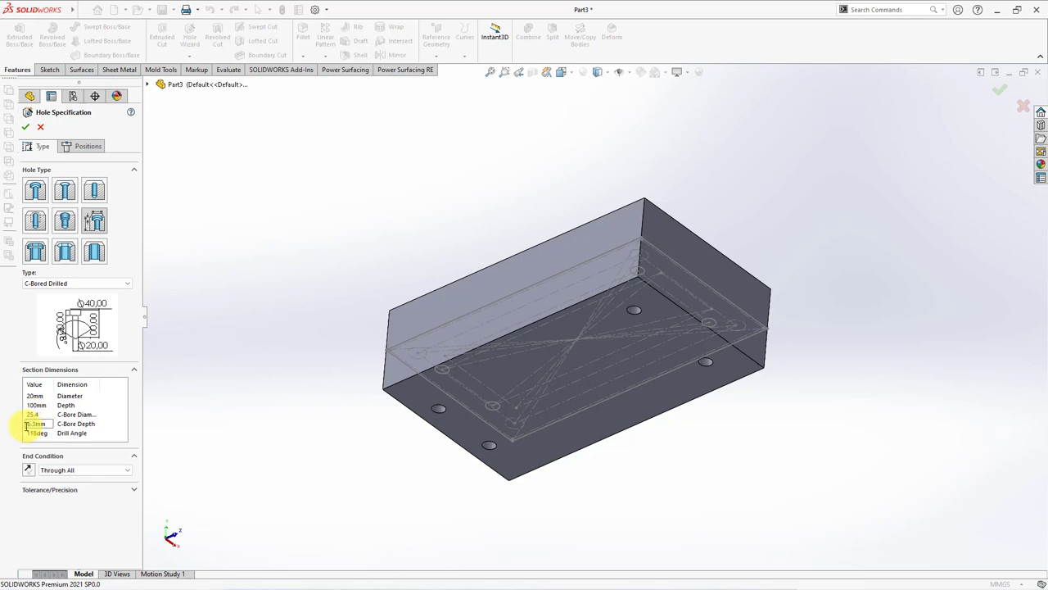
pyautogui.press('Tab')
# Step: Place hole points on the plate's bottom face
pyautogui.click(88, 146)
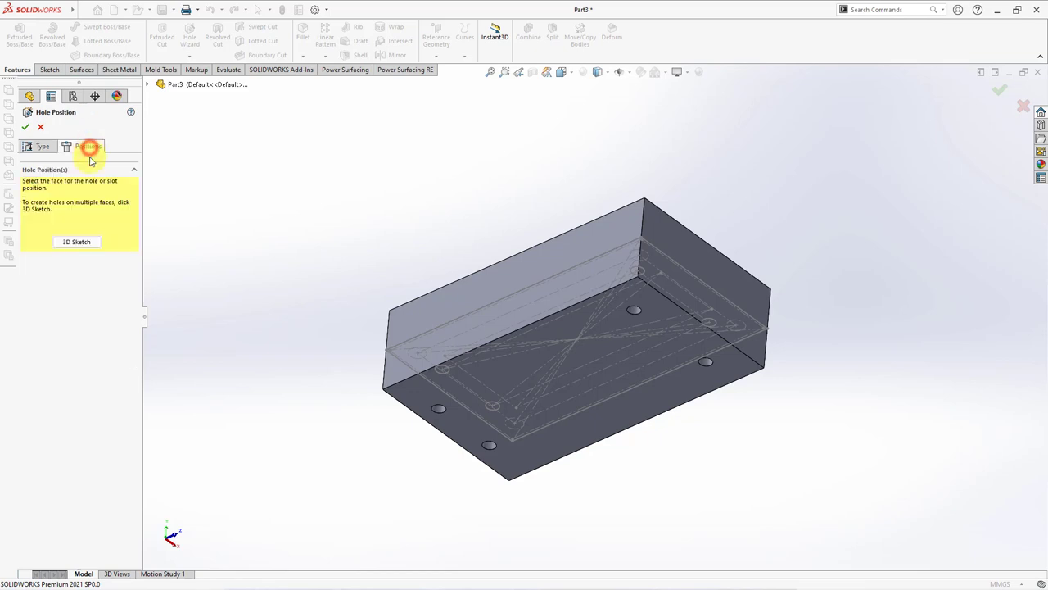
pyautogui.click(72, 242)
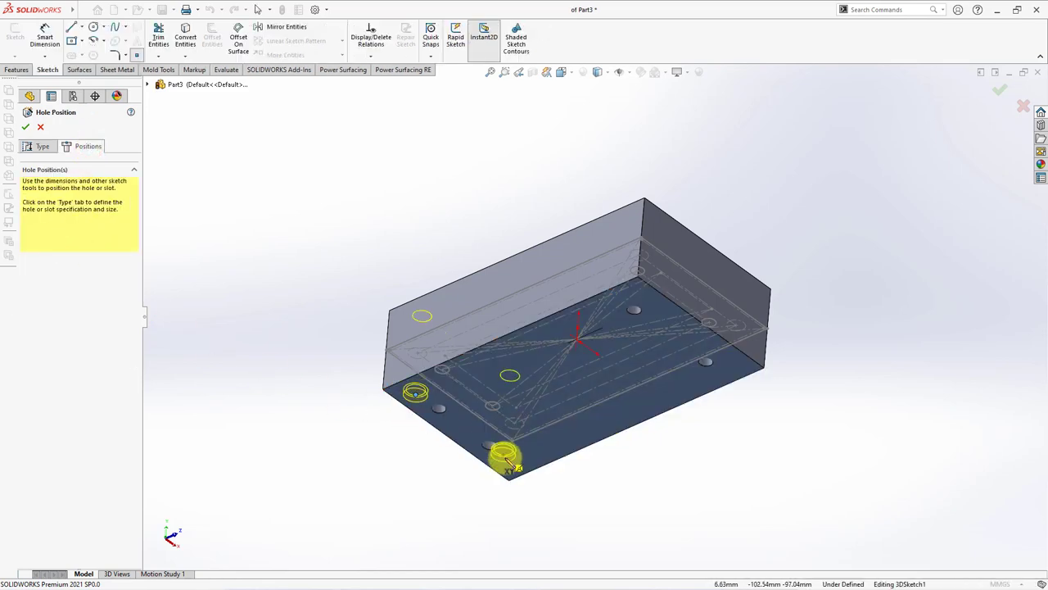
pyautogui.click(730, 362)
pyautogui.click(655, 308)
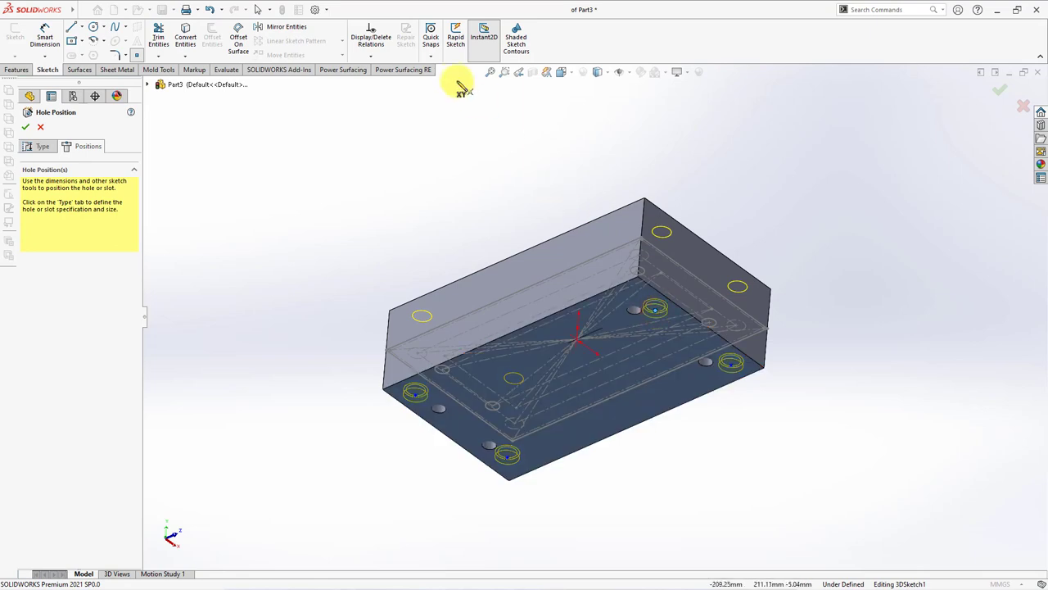
# Step: Make the first hole points concentric with the Sketch6 corner circles
pyautogui.click(366, 59)
pyautogui.click(368, 85)
pyautogui.scroll(-3, 656, 299)
pyautogui.click(644, 293)
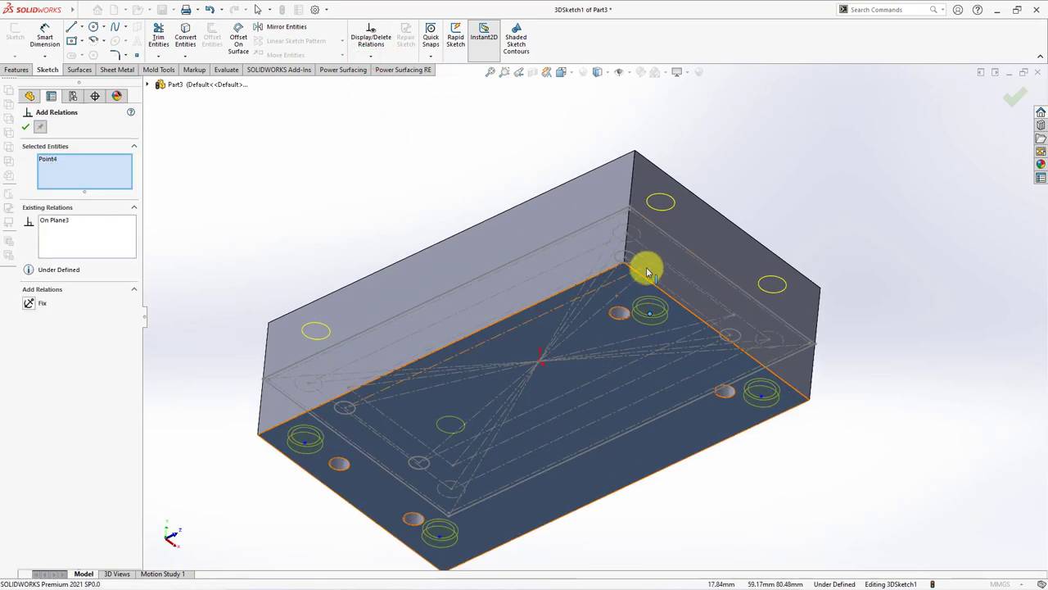
pyautogui.click(642, 238)
pyautogui.click(27, 306)
pyautogui.click(303, 441)
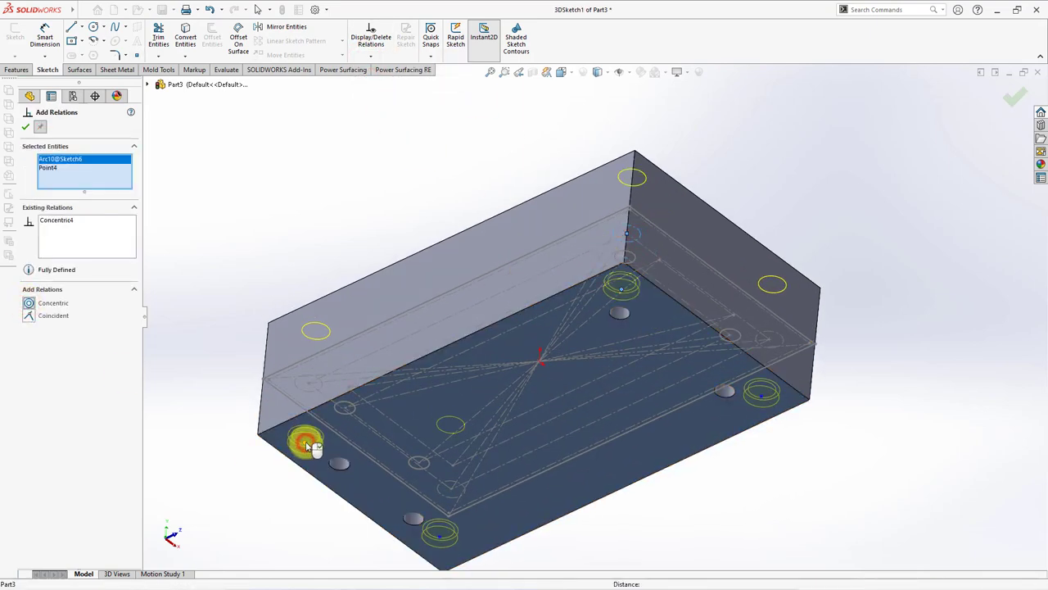
pyautogui.click(308, 383)
pyautogui.click(29, 302)
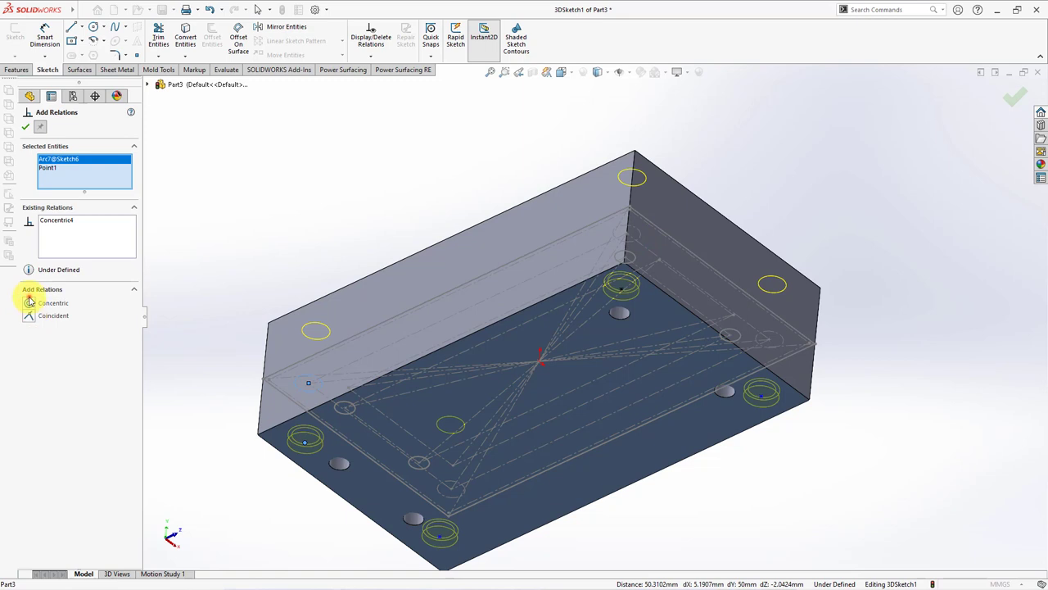
pyautogui.click(440, 540)
# Step: Make the remaining points concentric with their corner circles and finish Hole1
pyautogui.click(467, 494)
pyautogui.click(464, 491)
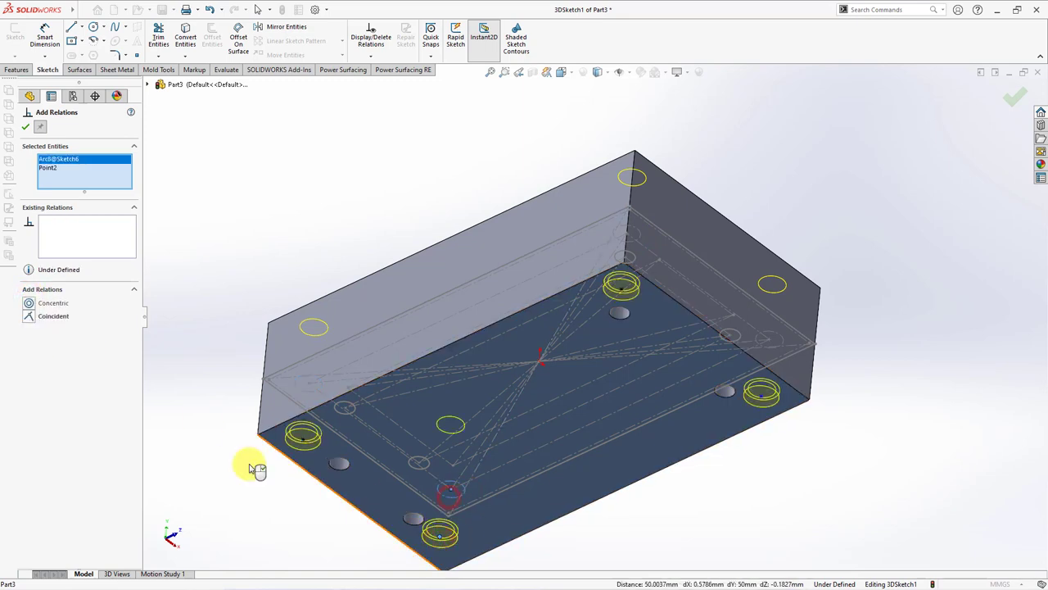
pyautogui.click(29, 302)
pyautogui.click(761, 396)
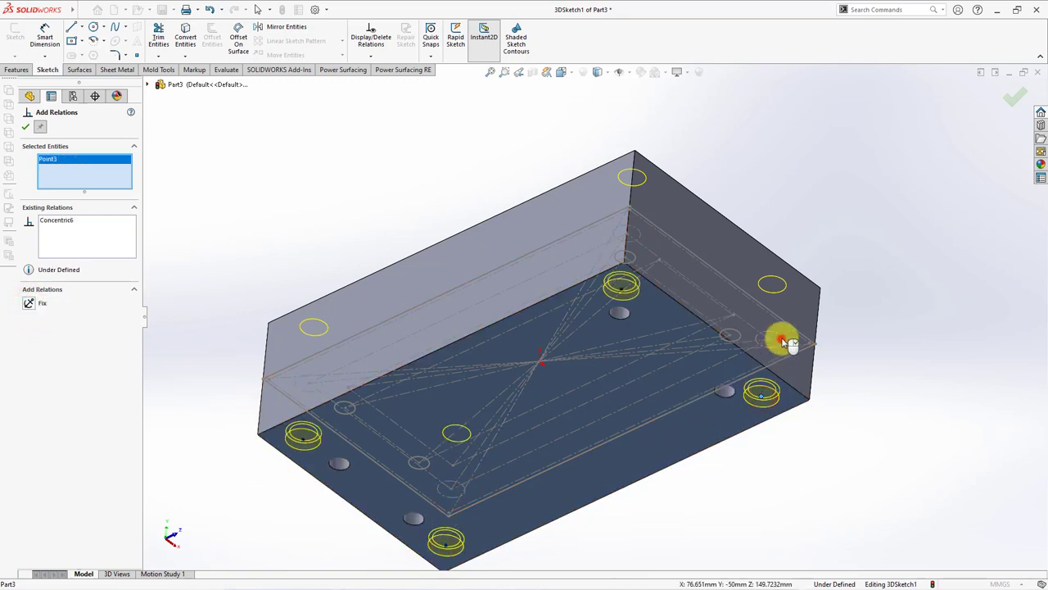
pyautogui.click(770, 338)
pyautogui.click(28, 302)
pyautogui.click(27, 131)
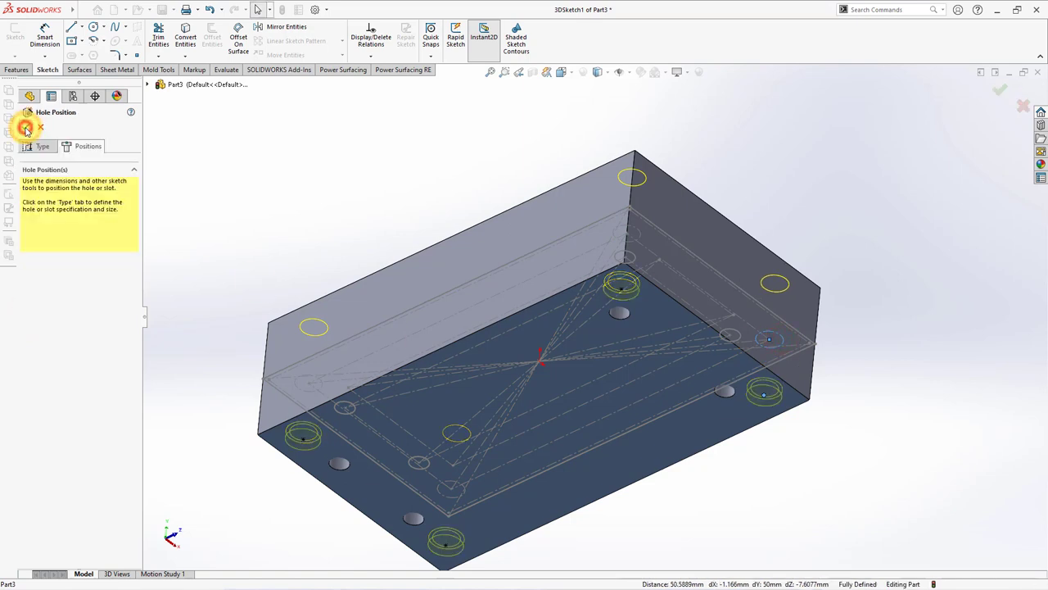
pyautogui.click(27, 129)
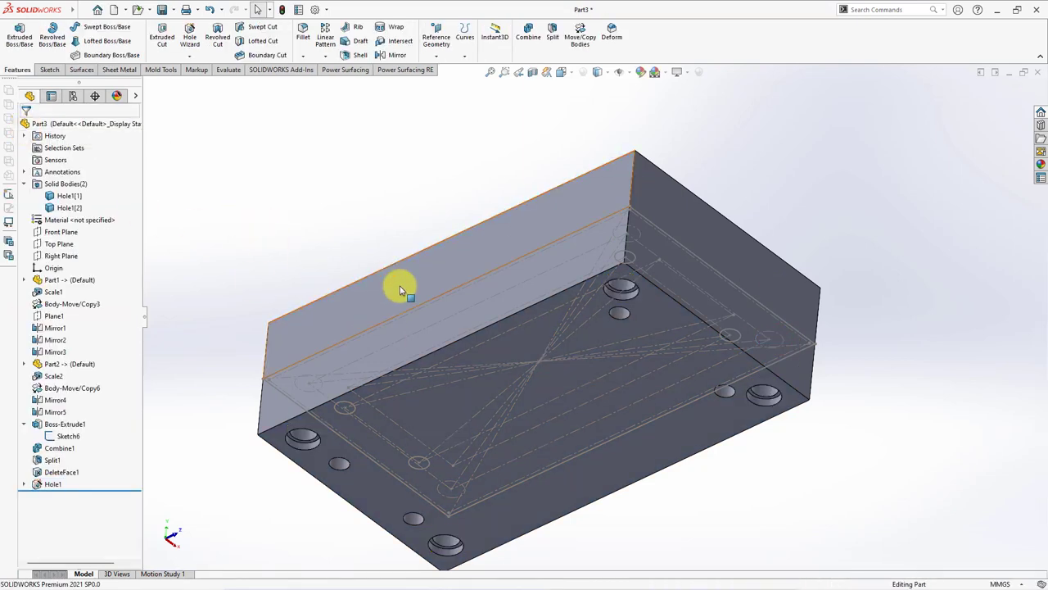
# Step: Turn the view to the plate's top face and start a C-Bored Drilled Hole Wizard hole
pyautogui.click(353, 341)
pyautogui.click(402, 310)
pyautogui.click(394, 335)
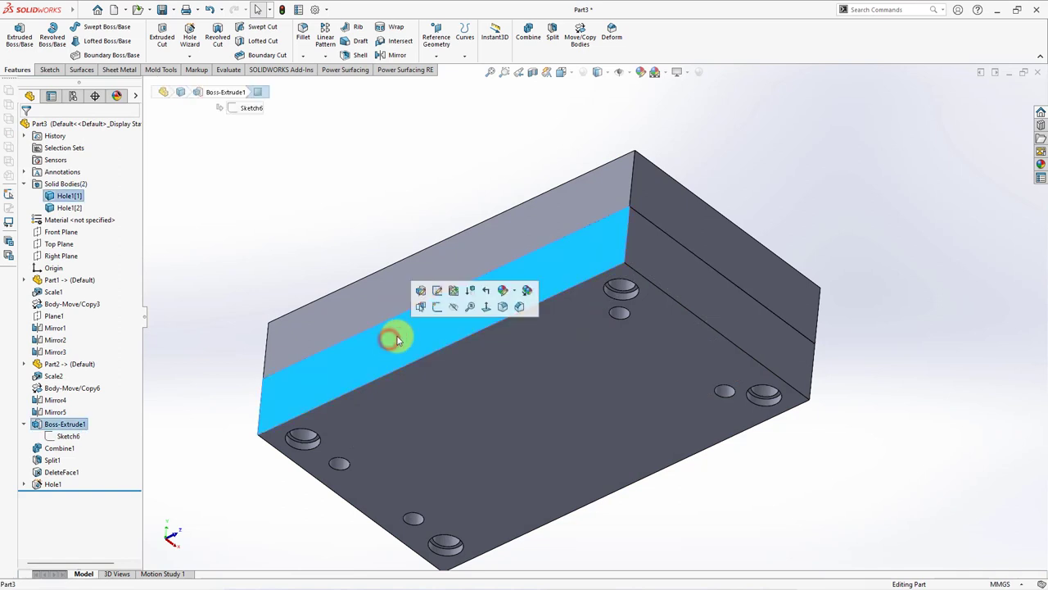
pyautogui.moveTo(382, 229)
pyautogui.mouseDown(button='middle')
pyautogui.moveTo(368, 251)
pyautogui.moveTo(349, 414)
pyautogui.mouseUp(button='middle')
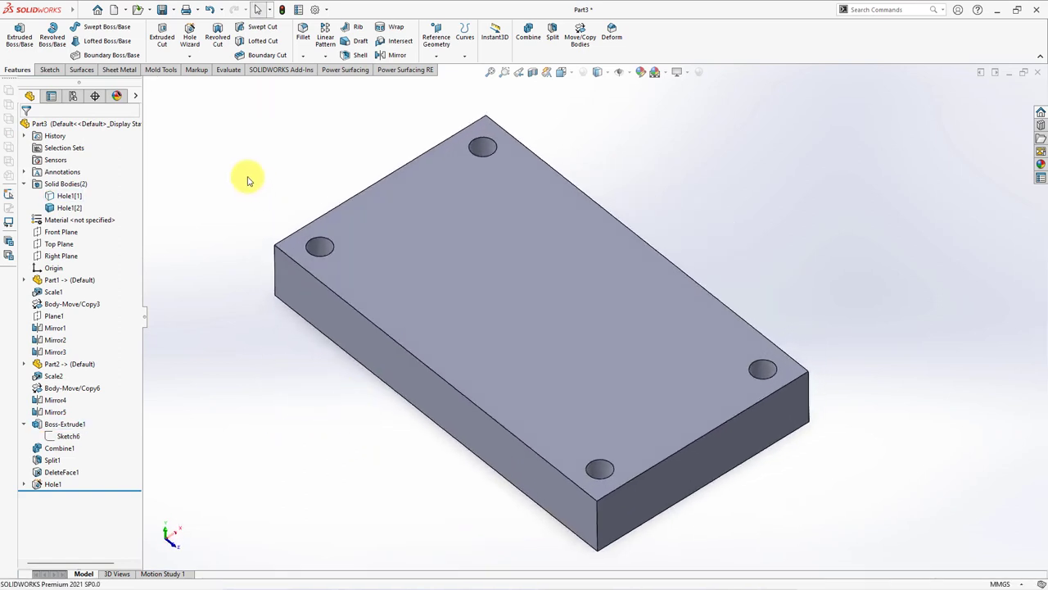
pyautogui.click(189, 39)
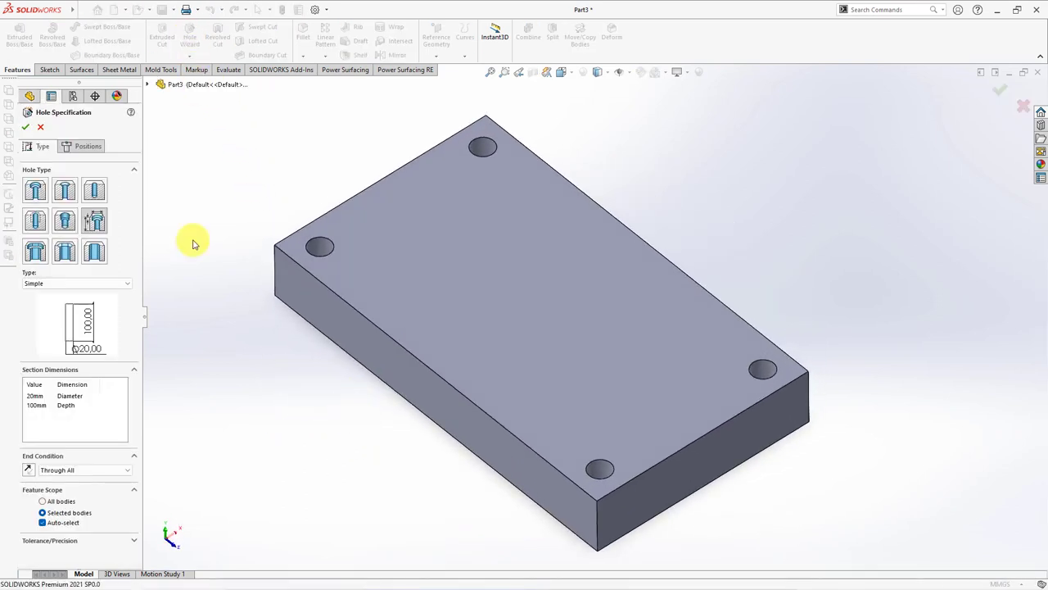
pyautogui.click(77, 282)
pyautogui.click(81, 305)
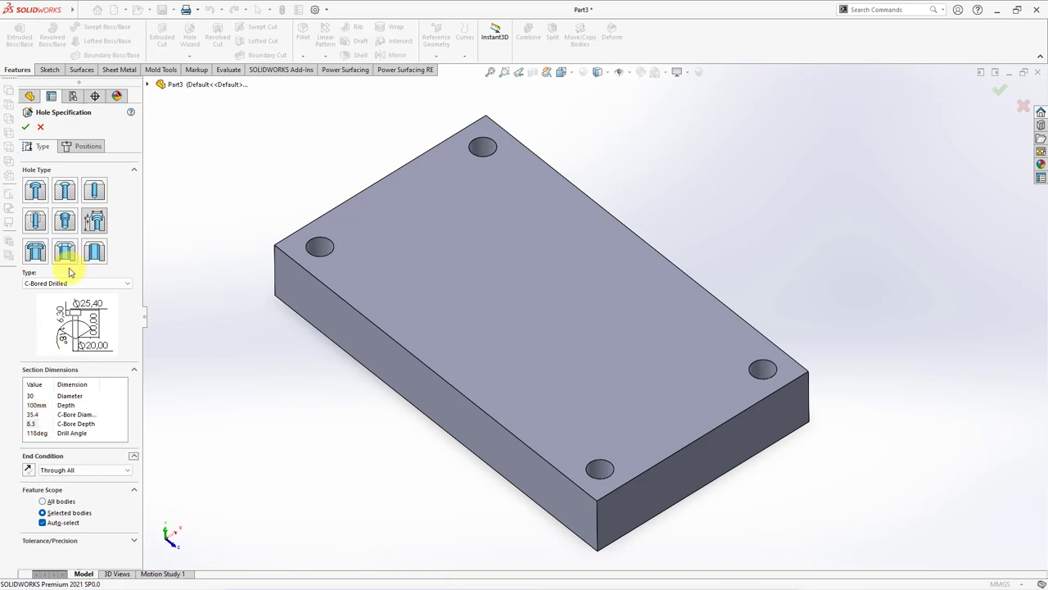
# Step: Place holes at the four top-face corners, cutting Ø30 mm through-all counterbored holes
pyautogui.click(80, 147)
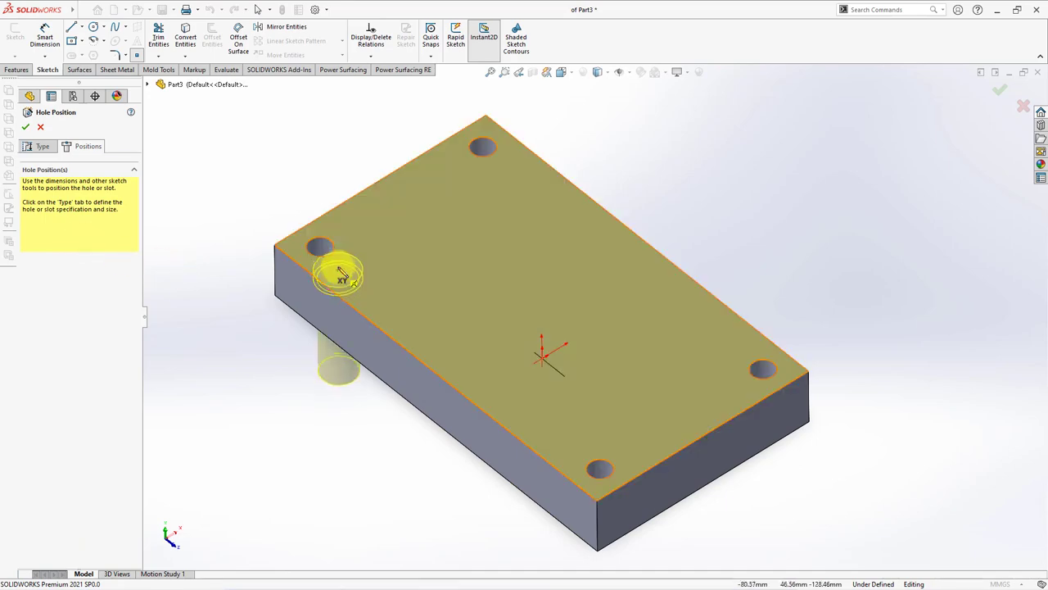
pyautogui.click(325, 260)
pyautogui.click(319, 247)
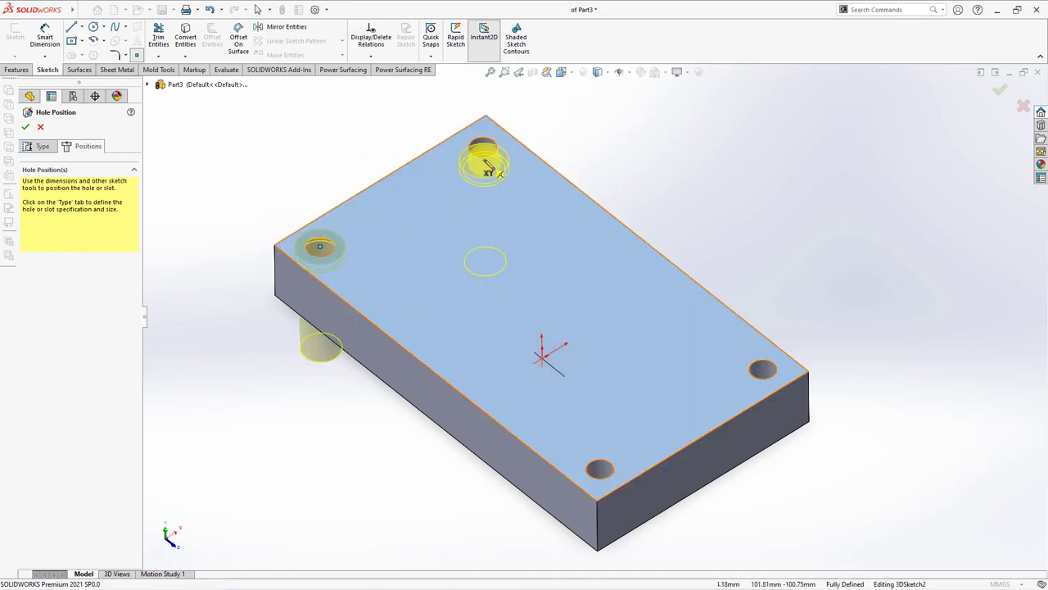
pyautogui.click(483, 149)
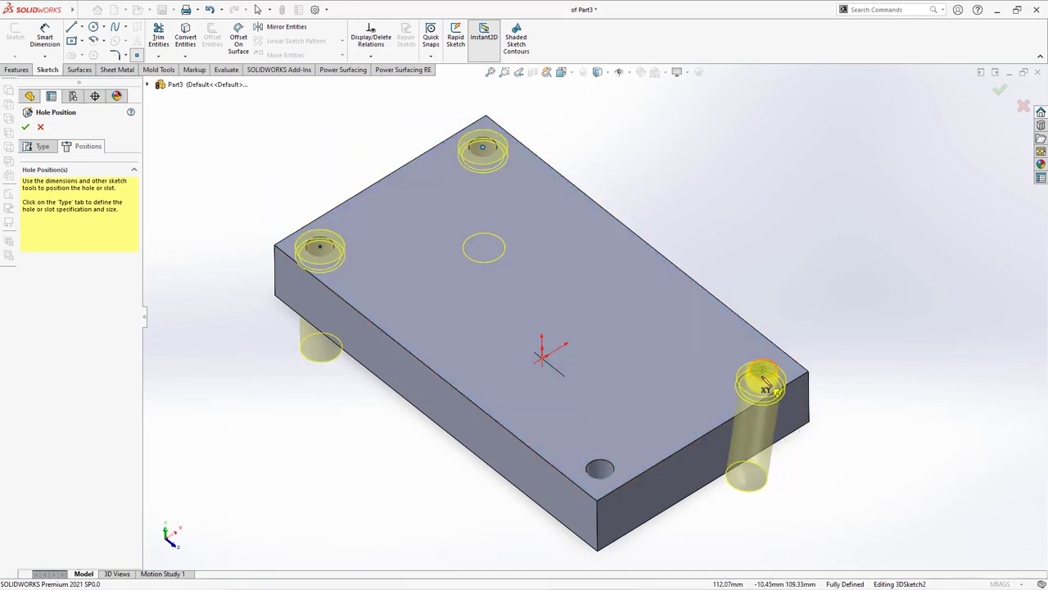
pyautogui.click(764, 373)
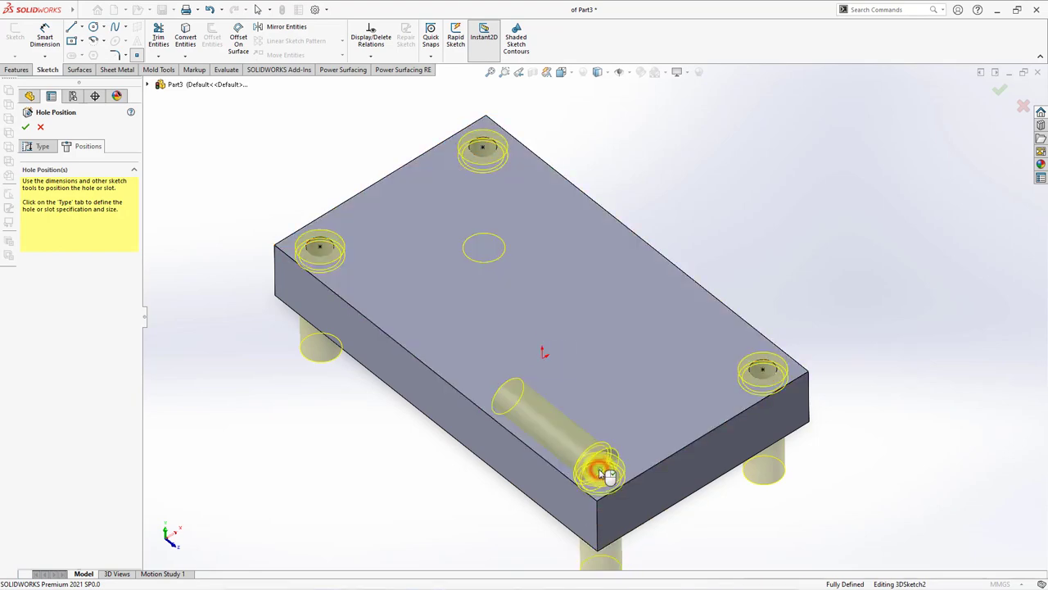
pyautogui.click(606, 473)
pyautogui.rightClick(769, 239)
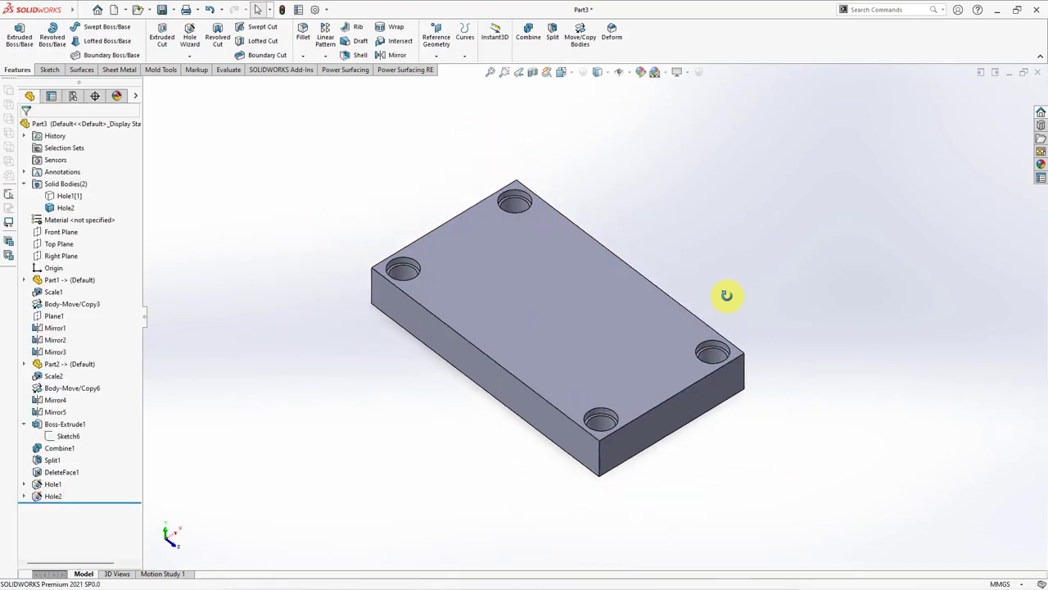
# Step: Start a sketch on the bottom face and draw a vertical midpoint centre line from the origin
pyautogui.moveTo(768, 239); pyautogui.dragTo(606, 356, button='middle')
pyautogui.click(594, 342)
pyautogui.click(643, 308)
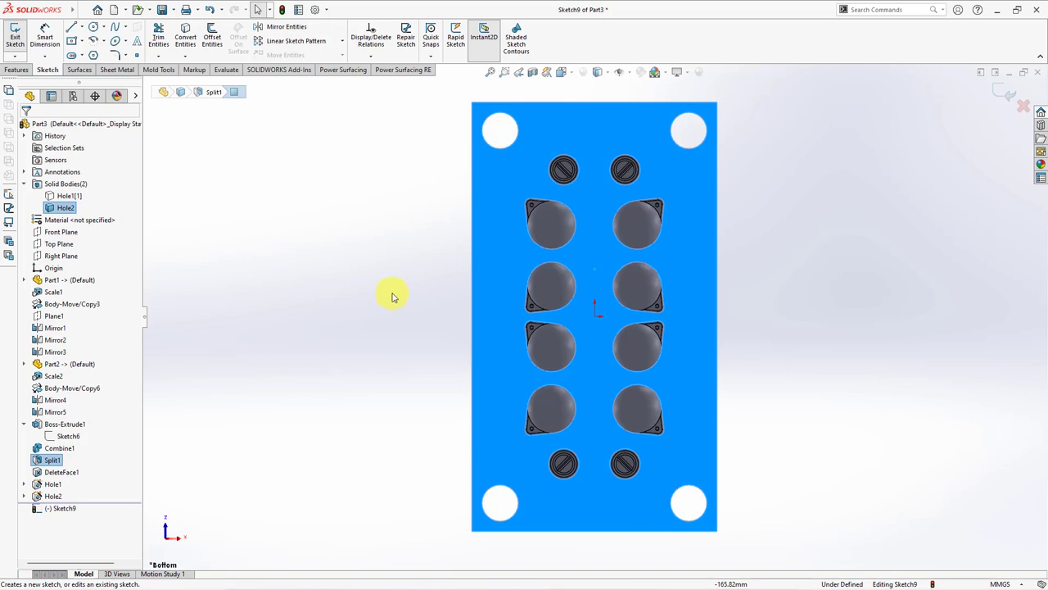
pyautogui.click(81, 27)
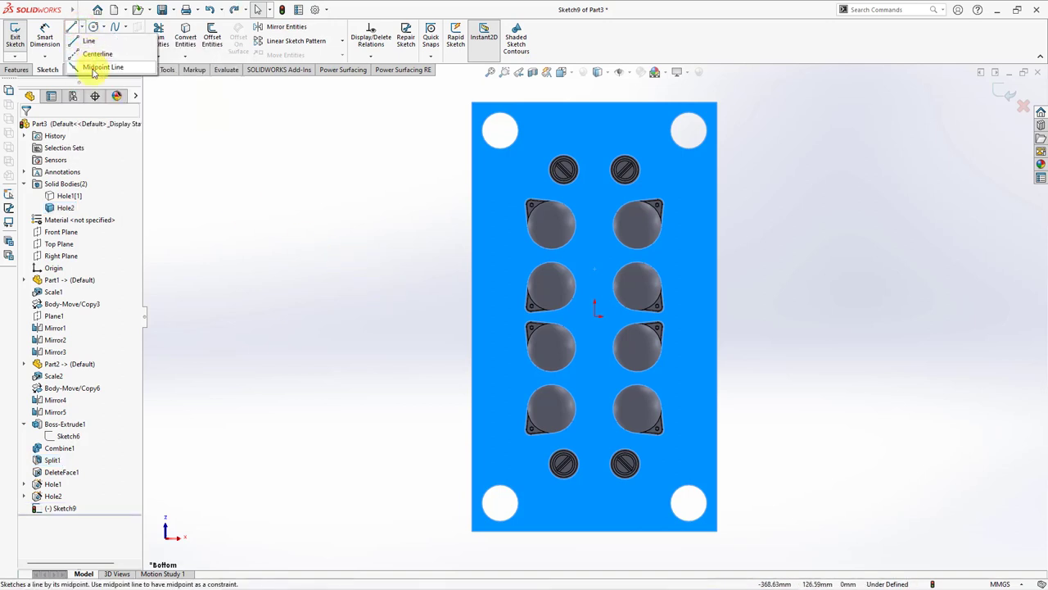
pyautogui.click(92, 66)
pyautogui.click(597, 319)
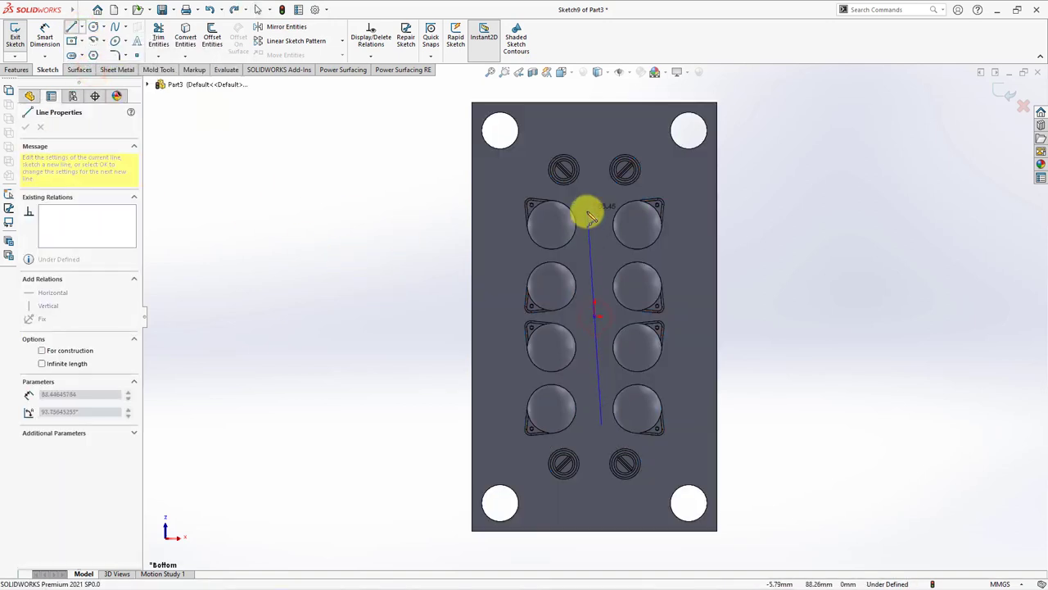
pyautogui.rightClick(596, 181)
pyautogui.click(625, 189)
pyautogui.scroll(-5, 612, 202)
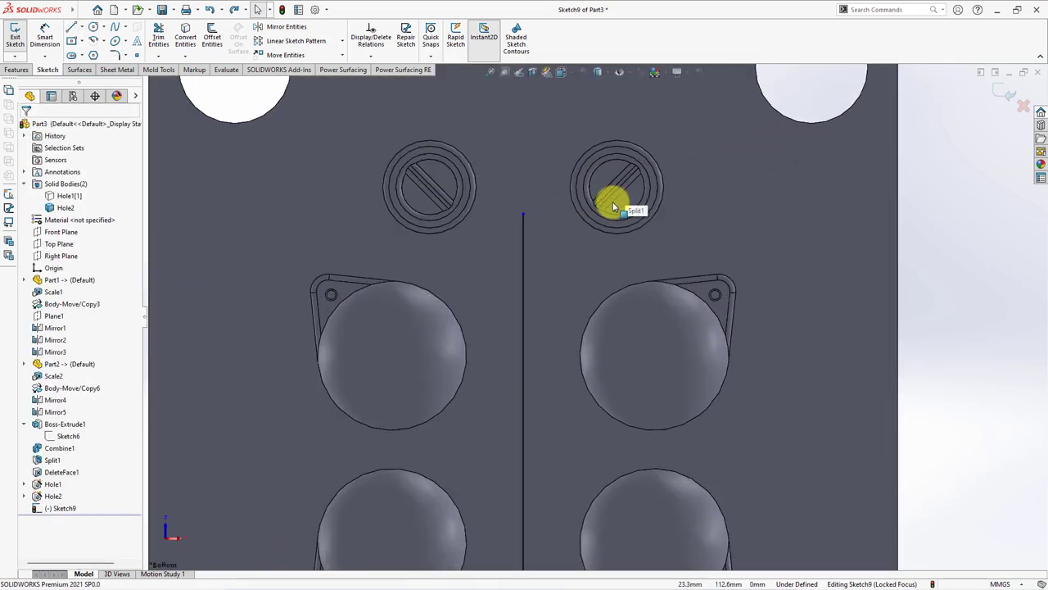
# Step: Draw construction lines from the left and right gate circles to the centre line
pyautogui.click(72, 27)
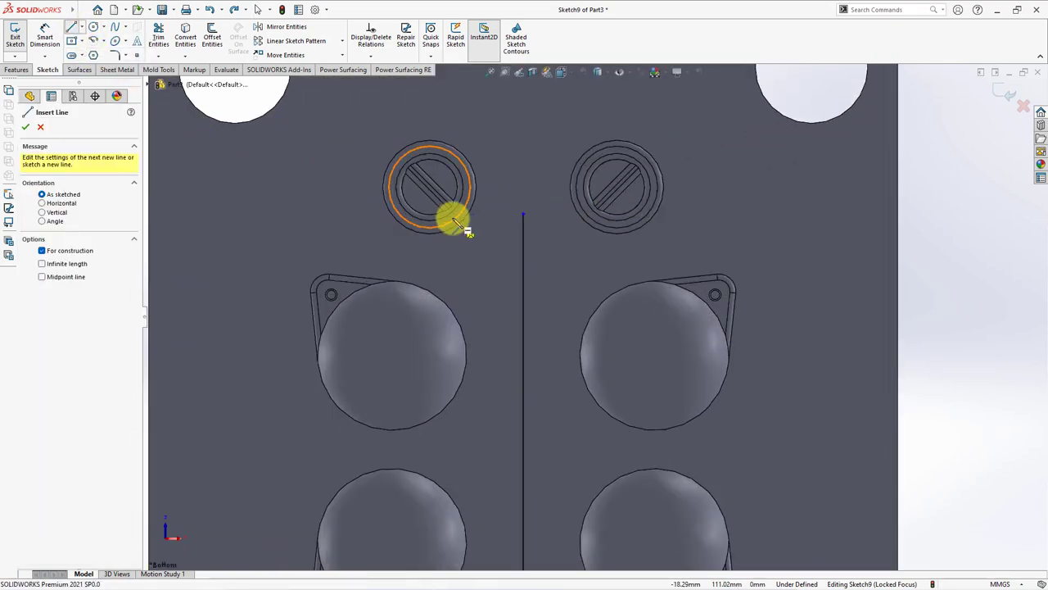
pyautogui.scroll(-2, 457, 219)
pyautogui.click(467, 218)
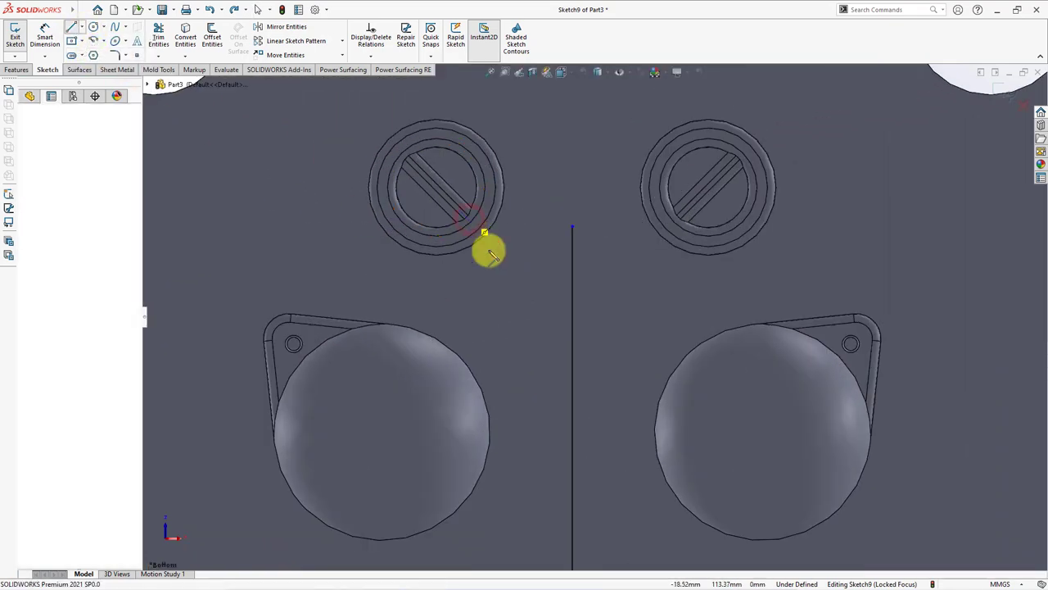
pyautogui.click(573, 330)
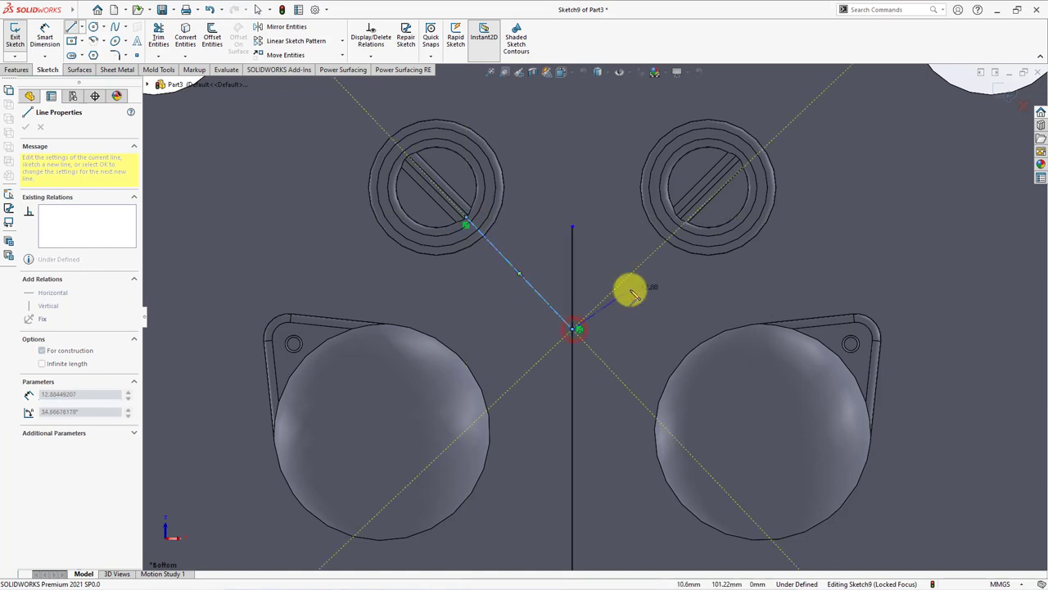
pyautogui.click(677, 218)
pyautogui.rightClick(682, 222)
pyautogui.click(689, 228)
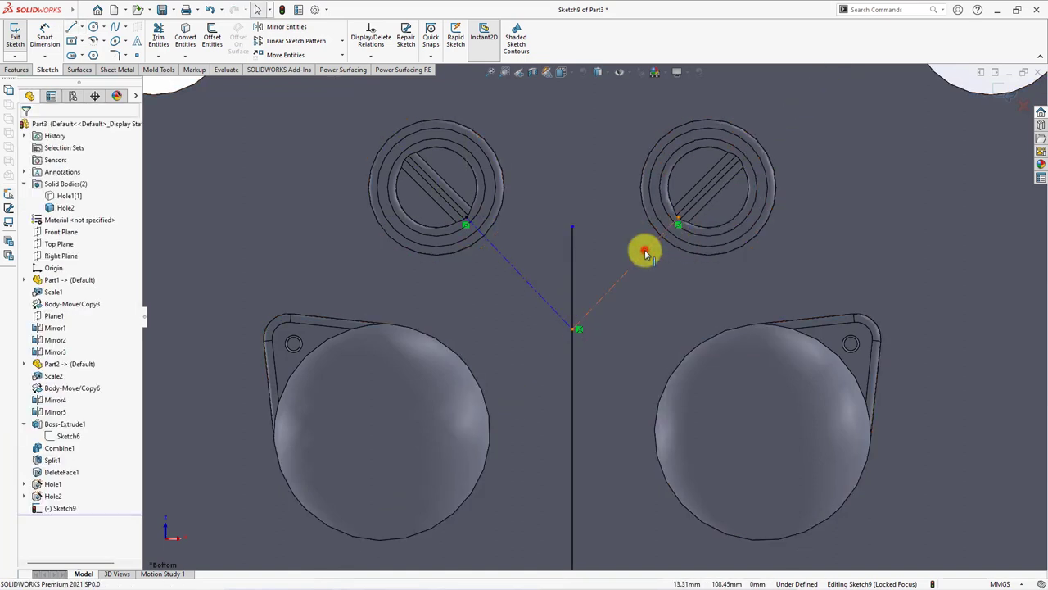
# Step: Make the two gate lines Equal and the right line Parallel to the gate slot
pyautogui.click(555, 308)
pyautogui.keyDown('ctrl'); pyautogui.click(607, 298); pyautogui.keyUp('ctrl')
pyautogui.click(673, 270)
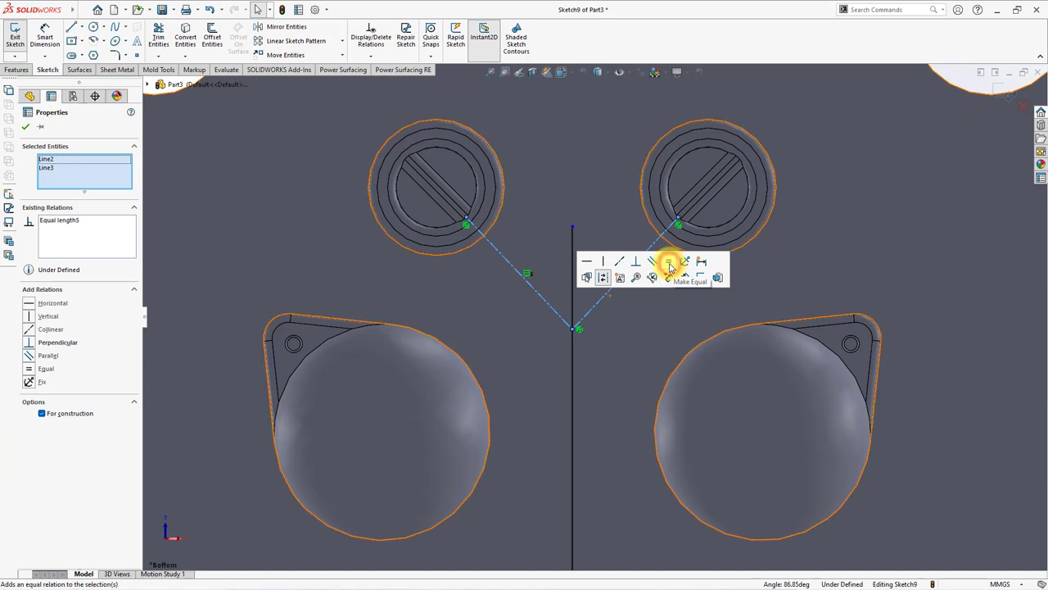
pyautogui.click(710, 206)
pyautogui.keyDown('ctrl'); pyautogui.click(651, 237); pyautogui.keyUp('ctrl')
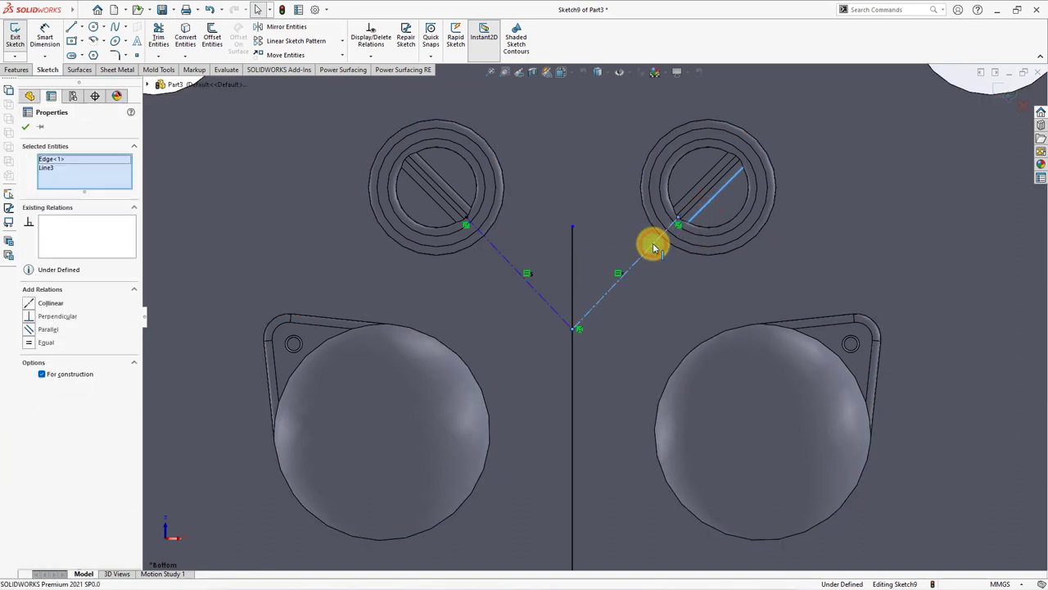
pyautogui.click(718, 195)
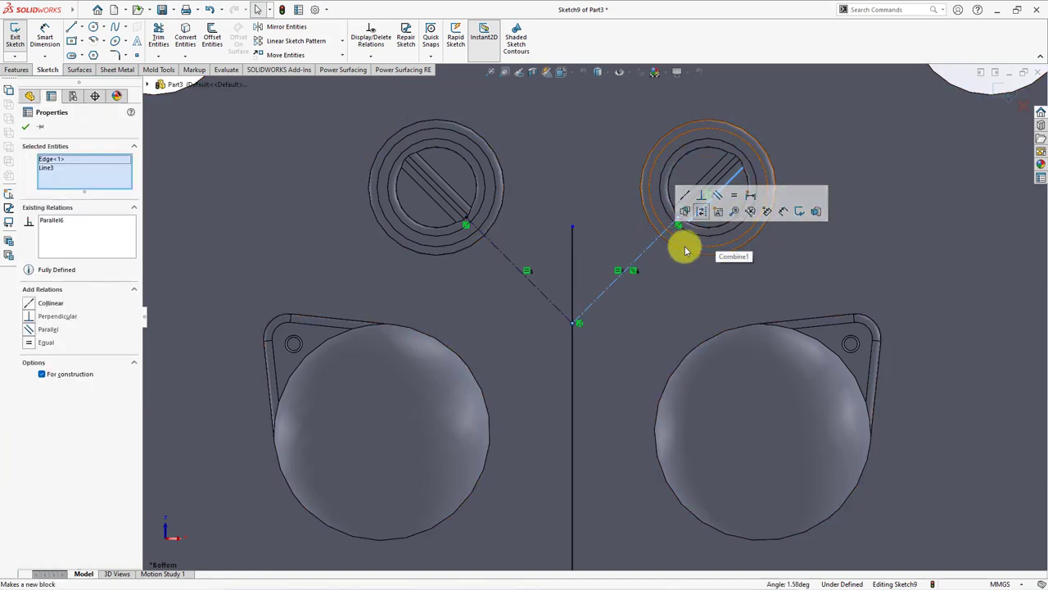
# Step: Draw two crossing diagonal construction lines between opposite cavity hole centres
pyautogui.scroll(3, 617, 470)
pyautogui.scroll(1, 611, 472)
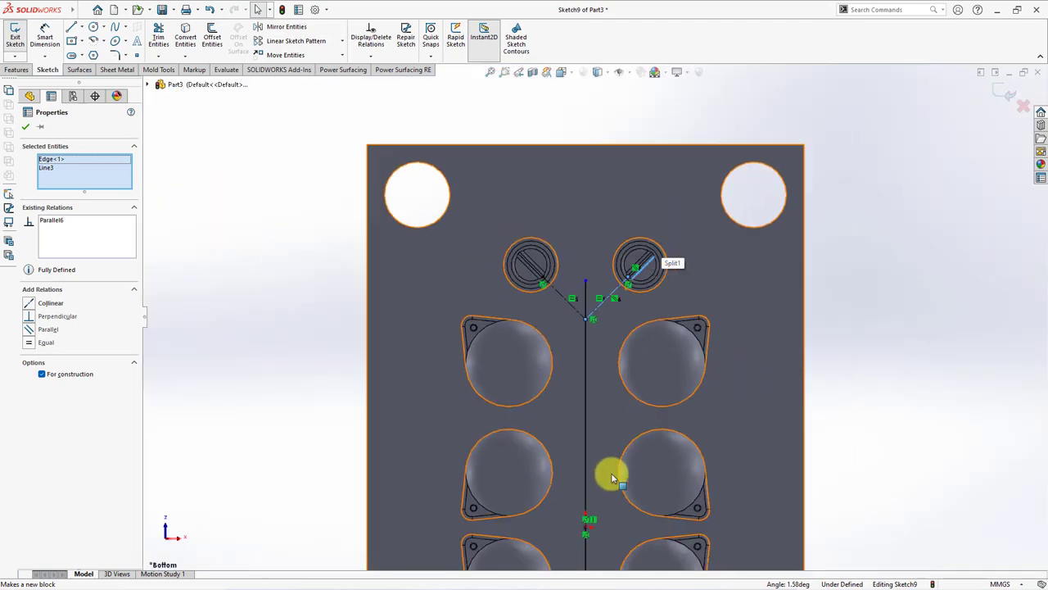
pyautogui.scroll(-2, 611, 473)
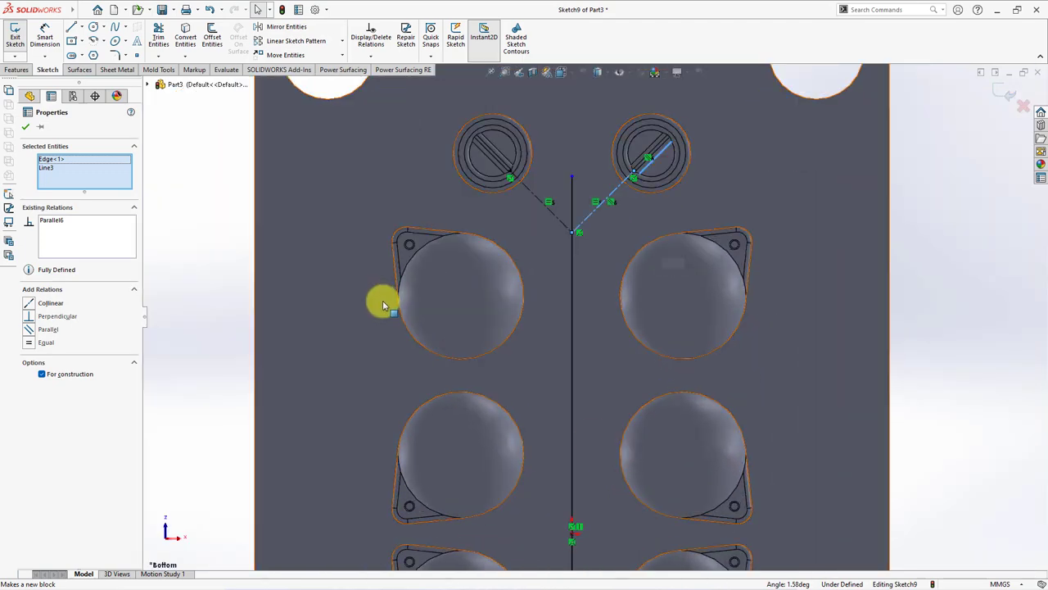
pyautogui.click(72, 27)
pyautogui.scroll(-2, 381, 255)
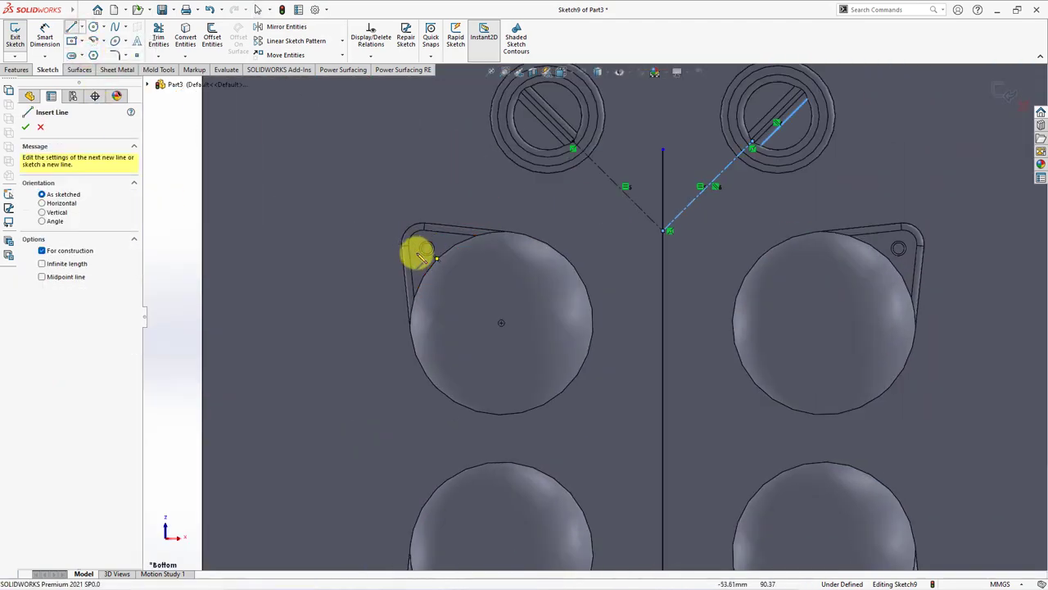
pyautogui.click(428, 250)
pyautogui.scroll(3, 591, 304)
pyautogui.scroll(-3, 756, 498)
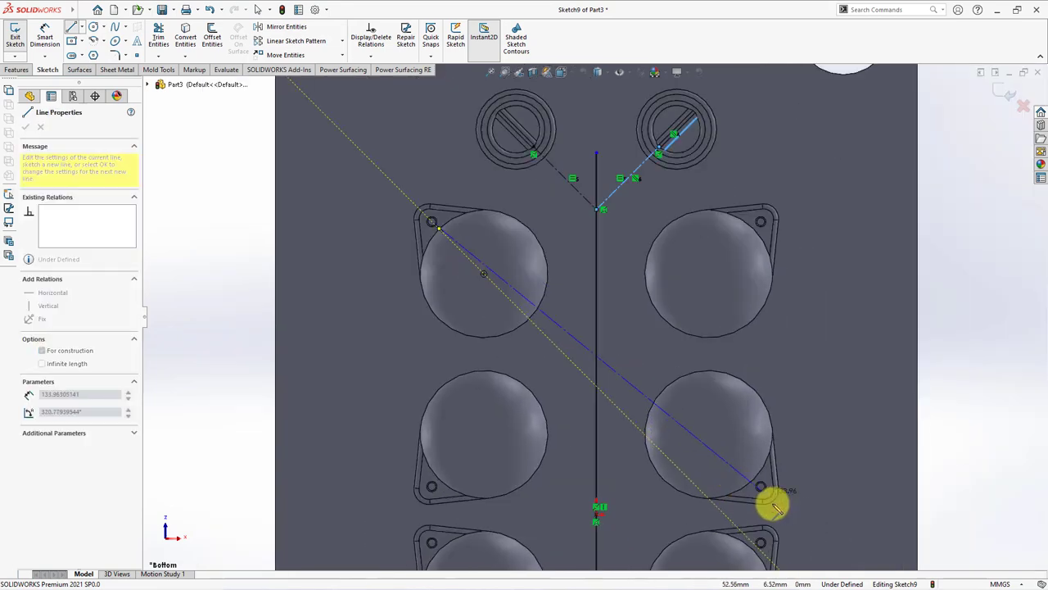
pyautogui.doubleClick(736, 459)
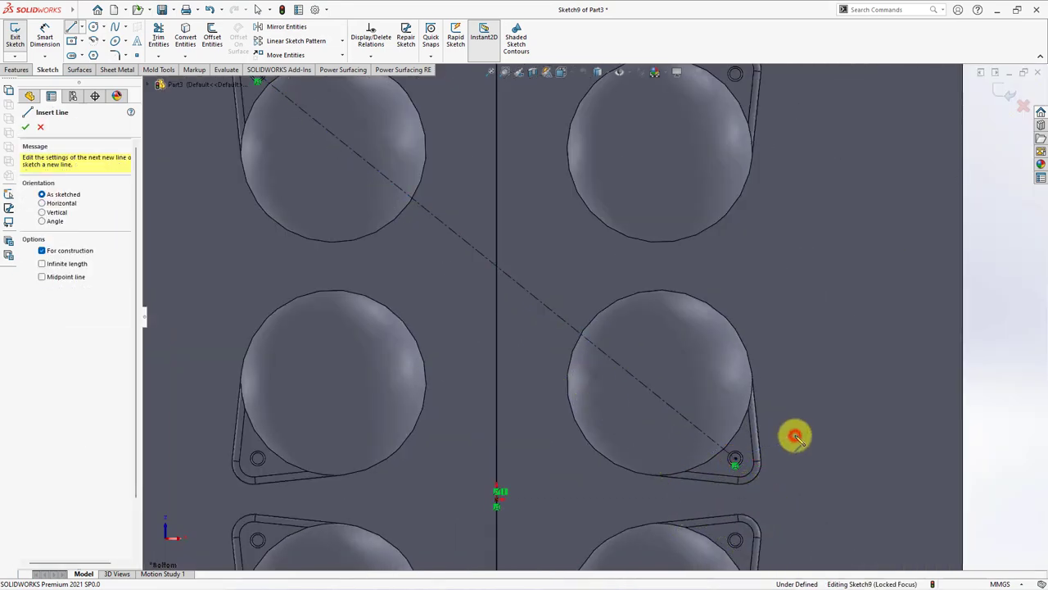
pyautogui.click(257, 458)
pyautogui.scroll(2, 433, 363)
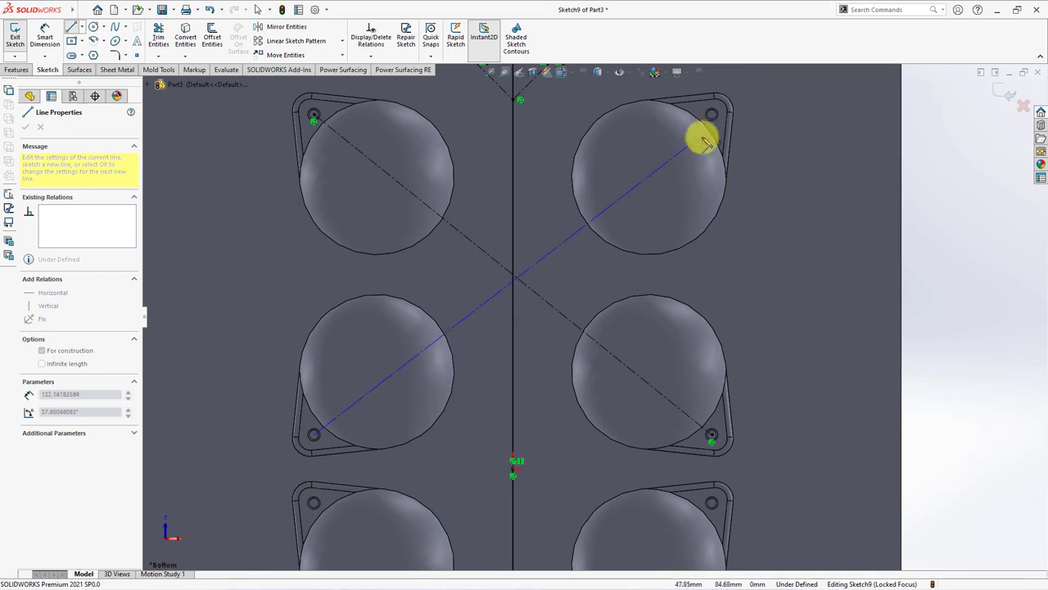
pyautogui.doubleClick(710, 112)
pyautogui.scroll(2, 750, 138)
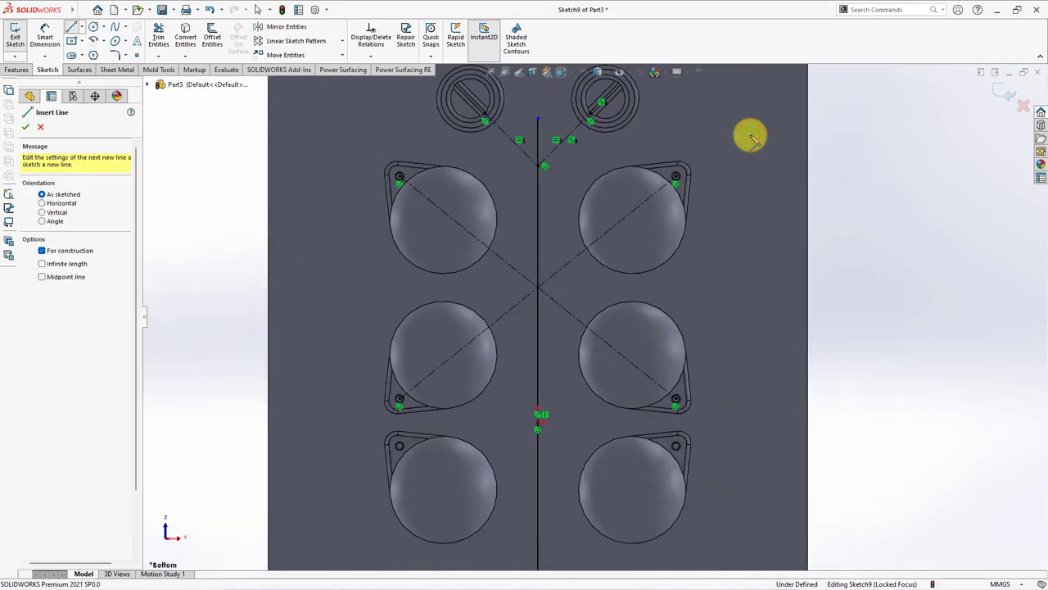
pyautogui.click(26, 127)
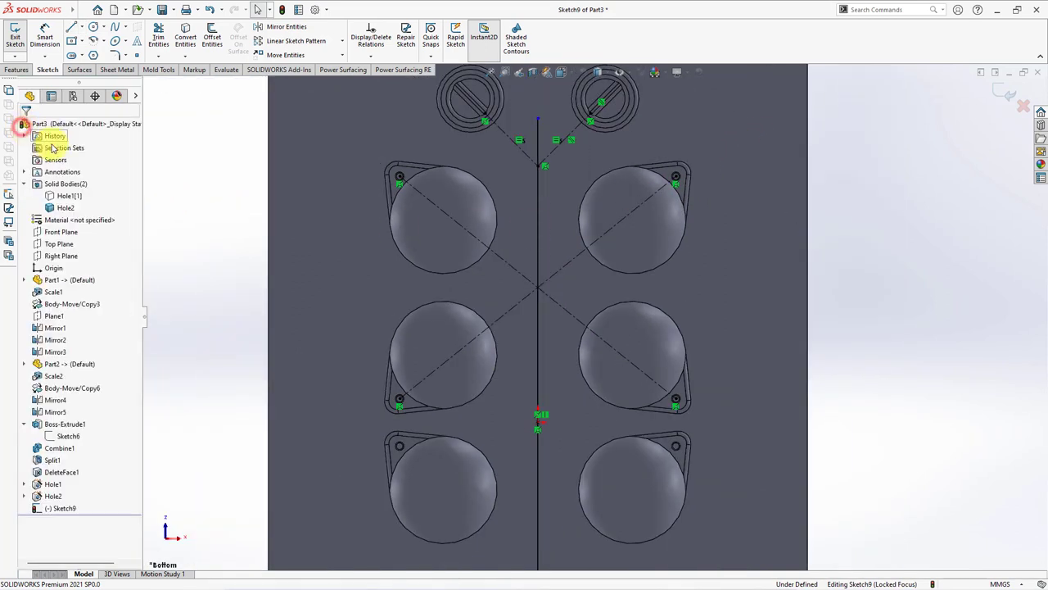
# Step: Offset both gate circles by 1.50 mm to form rings
pyautogui.click(213, 39)
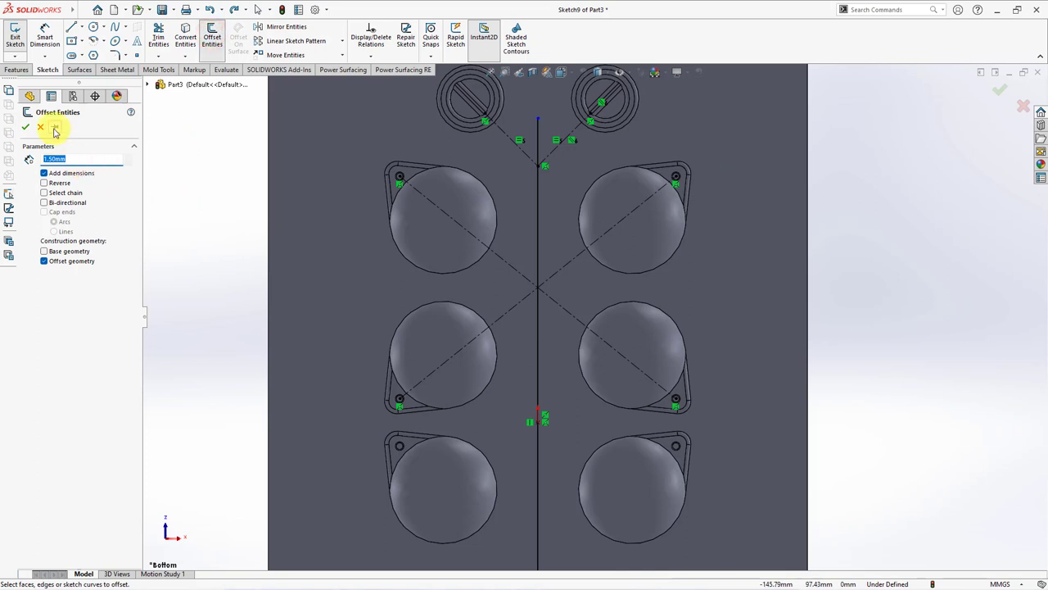
pyautogui.click(480, 129)
pyautogui.click(485, 131)
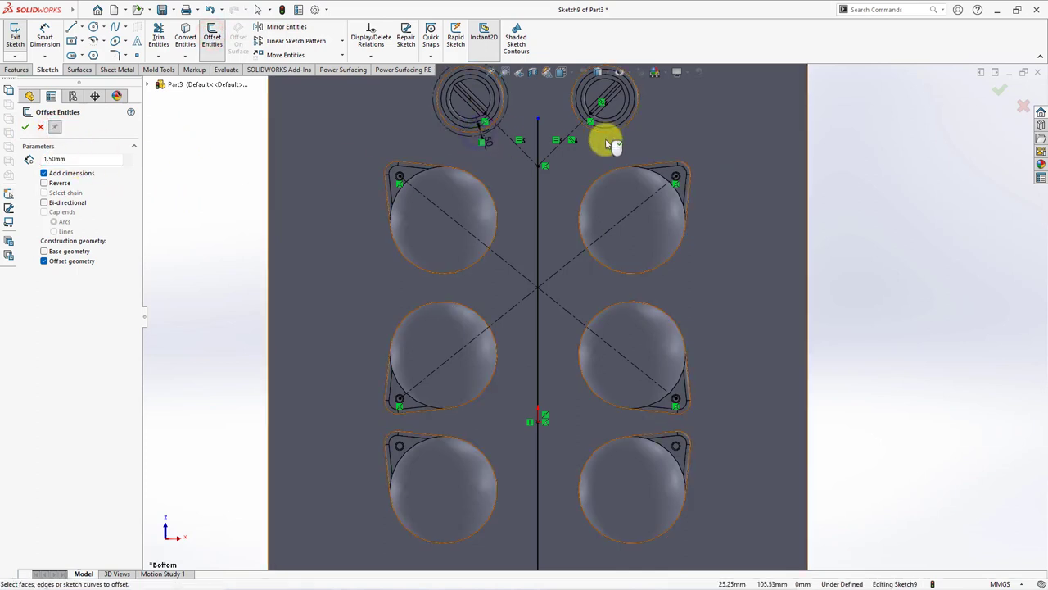
pyautogui.click(608, 139)
pyautogui.click(609, 140)
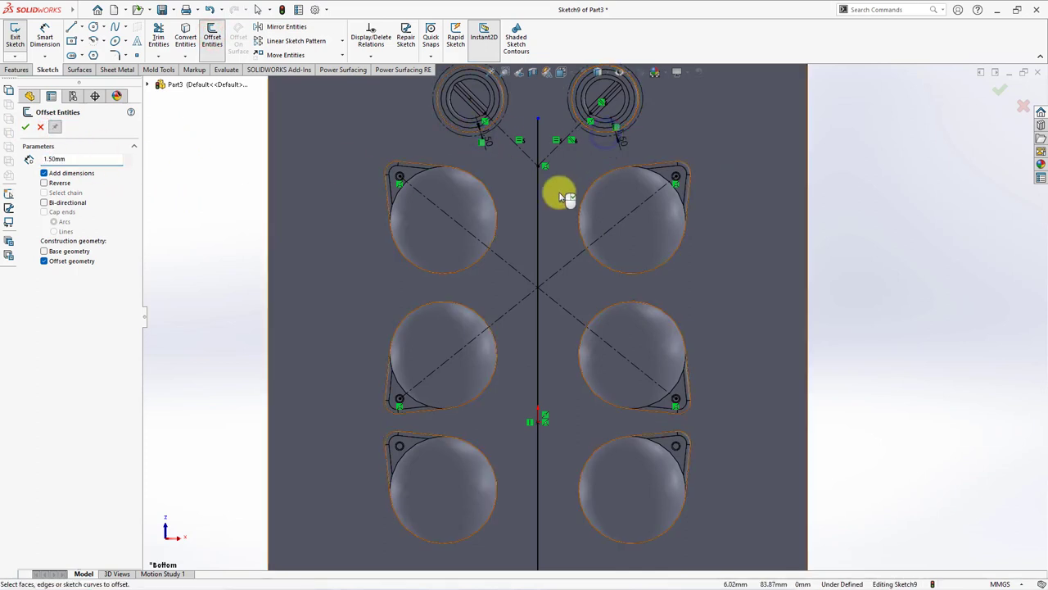
# Step: Offset the upper cavity circles by 1.50 mm and confirm
pyautogui.click(501, 247)
pyautogui.click(497, 246)
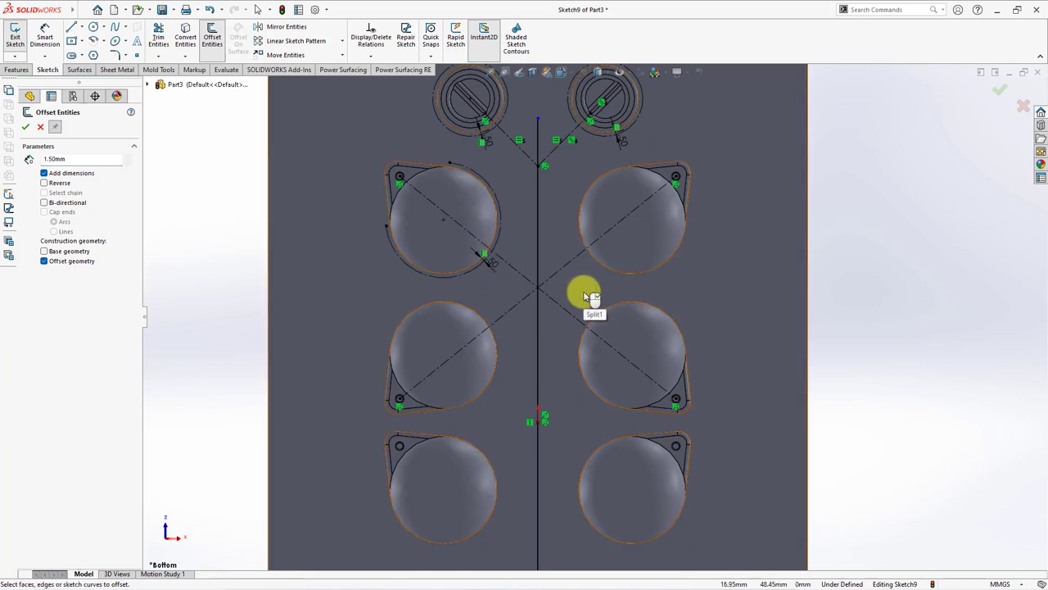
pyautogui.click(612, 267)
pyautogui.click(613, 270)
pyautogui.click(613, 304)
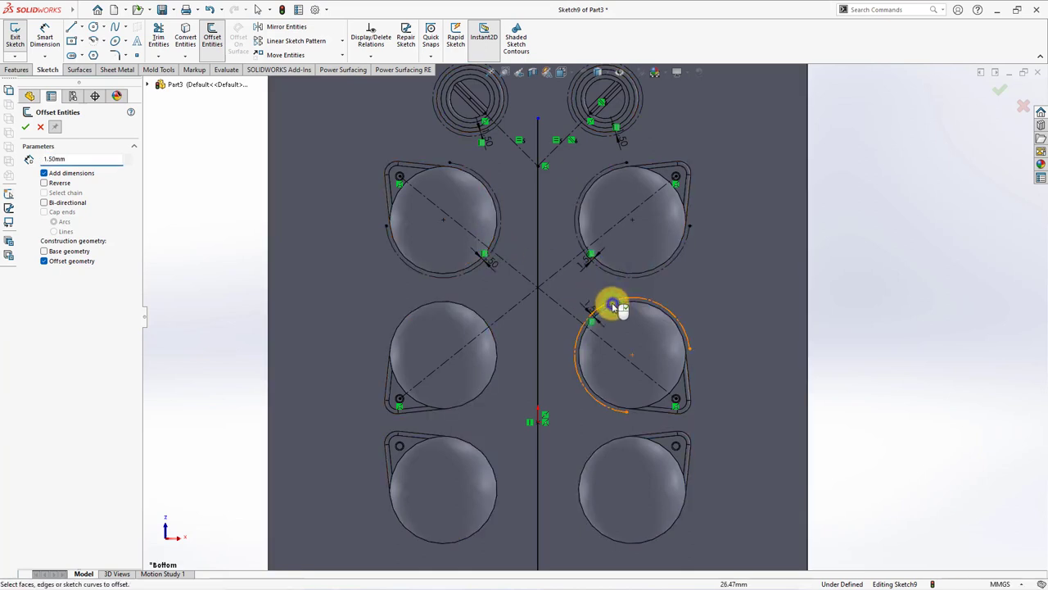
pyautogui.click(608, 306)
pyautogui.click(494, 336)
pyautogui.click(492, 329)
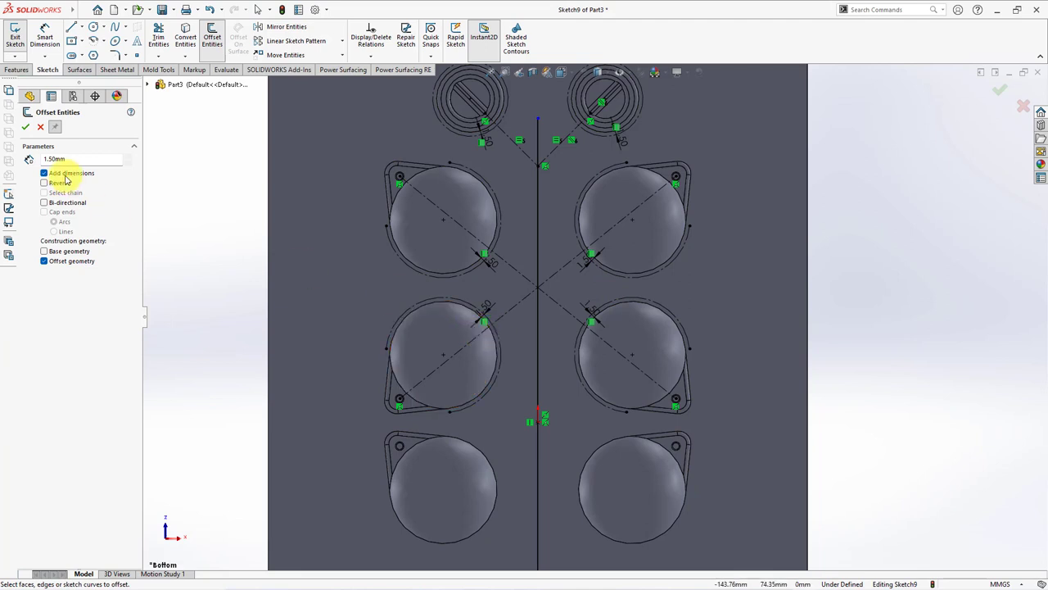
pyautogui.click(43, 128)
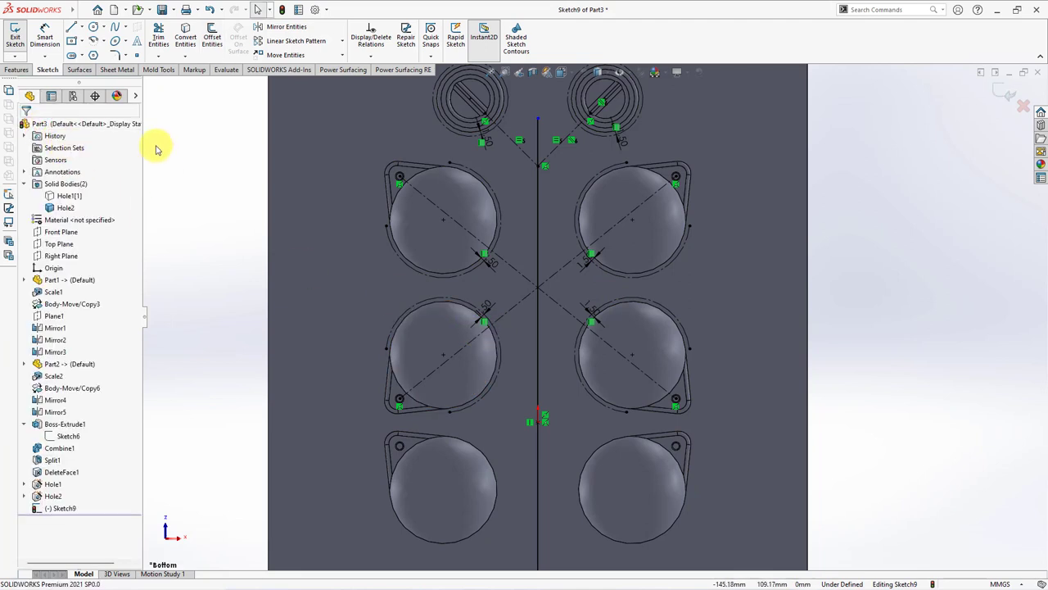
# Step: Draw branch lines from the centre toward the upper-left and upper-right sprues
pyautogui.click(72, 28)
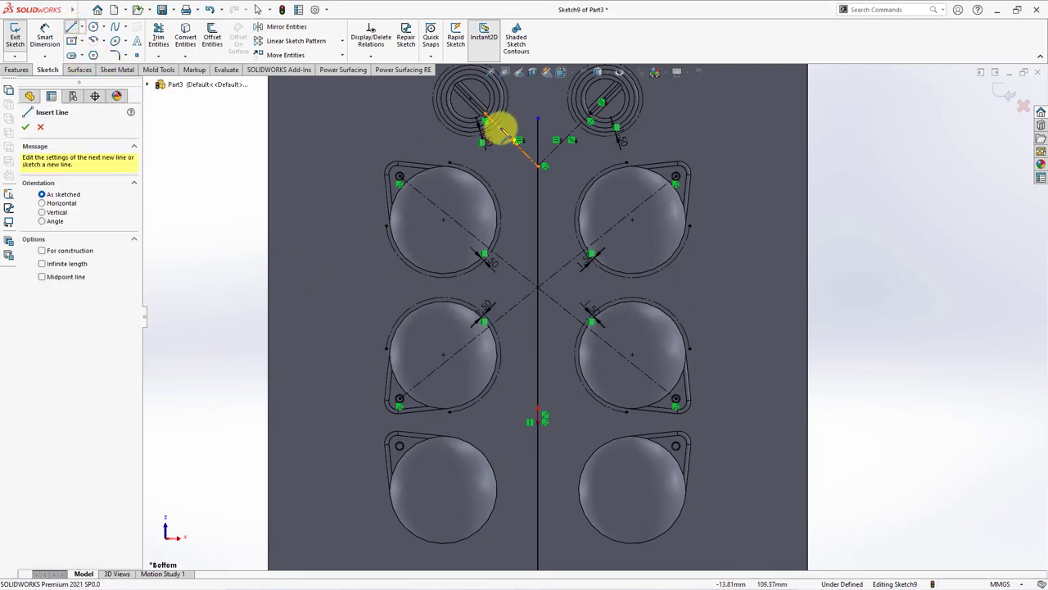
pyautogui.click(513, 144)
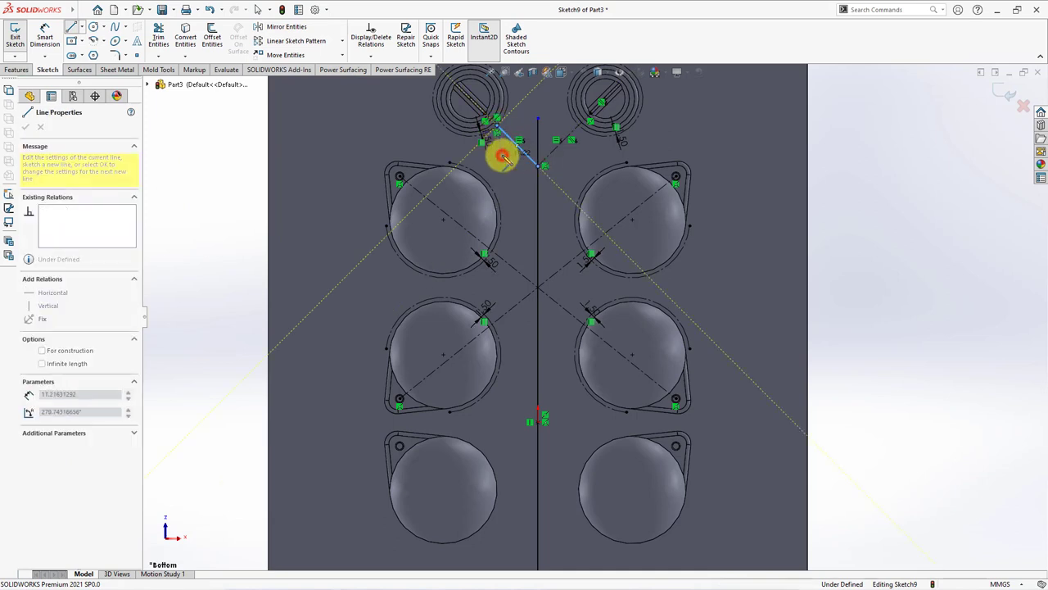
pyautogui.click(535, 163)
pyautogui.click(577, 132)
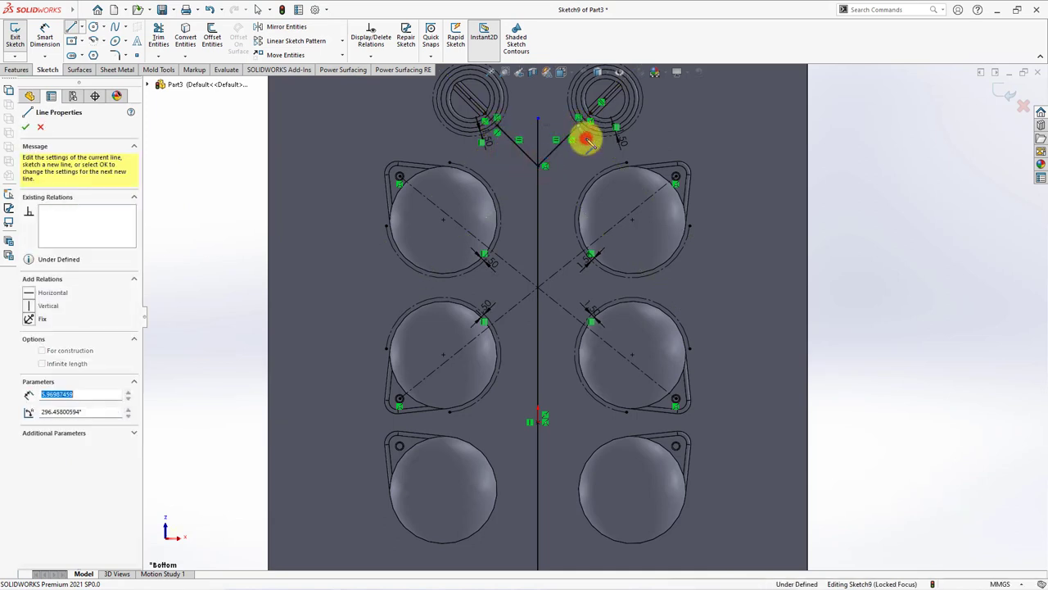
pyautogui.click(578, 131)
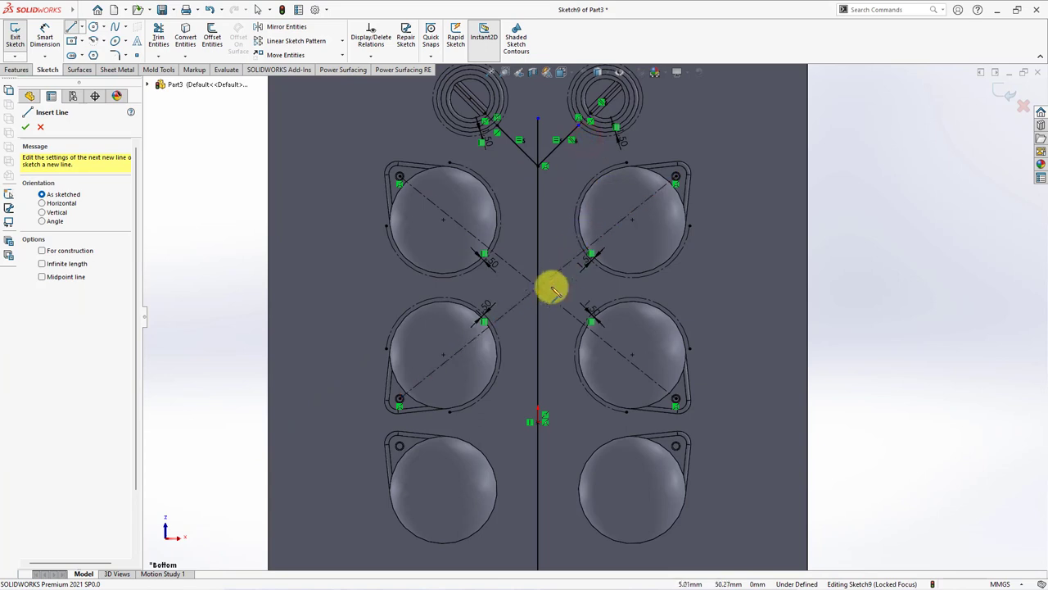
# Step: Delete the old diagonal and redraw the diagonal runner across the centre
pyautogui.click(583, 250)
pyautogui.press('Delete')
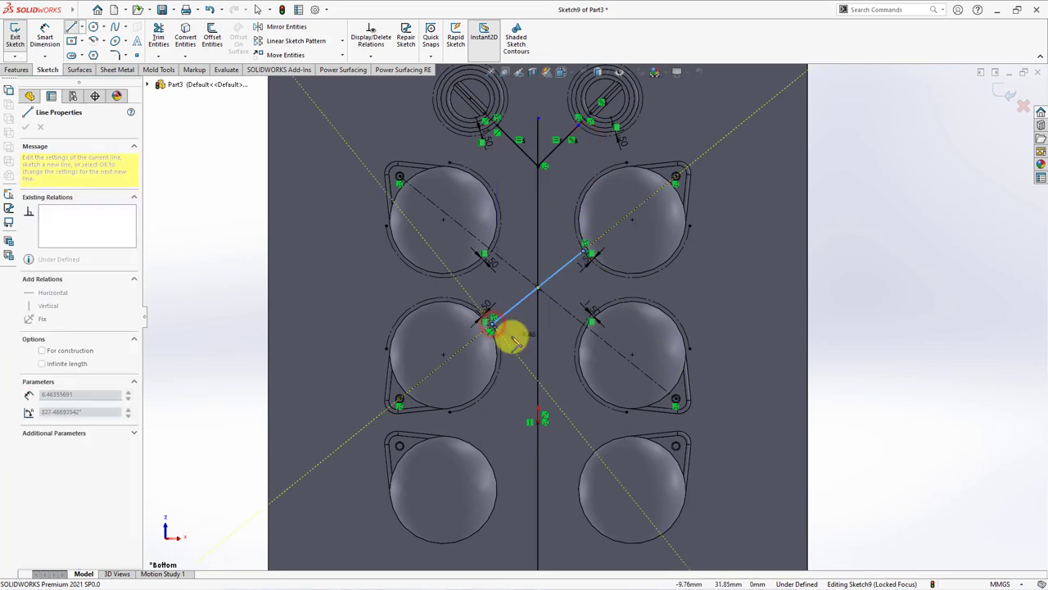
pyautogui.click(493, 254)
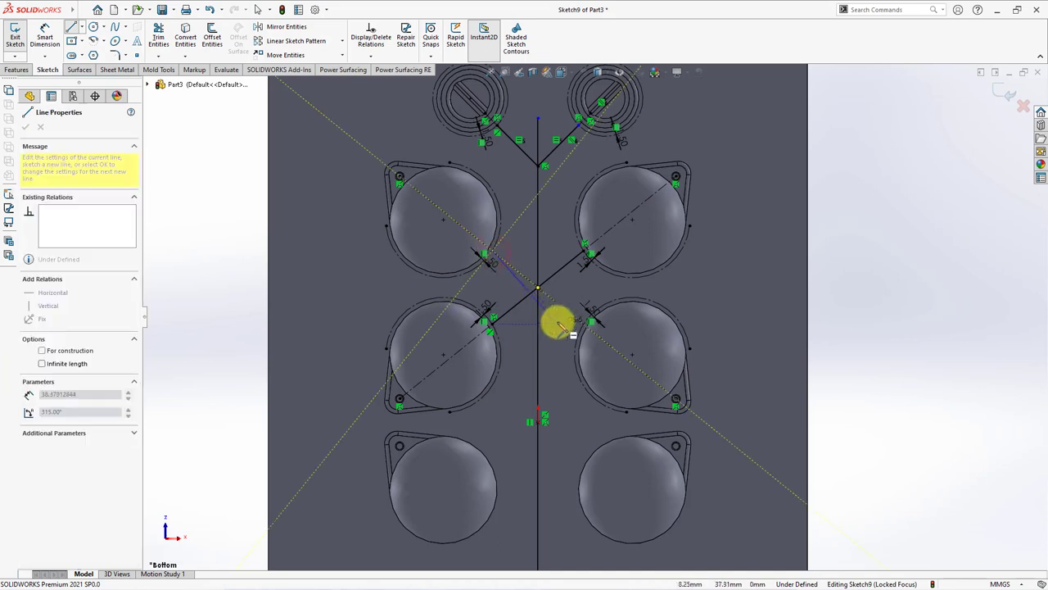
pyautogui.click(583, 322)
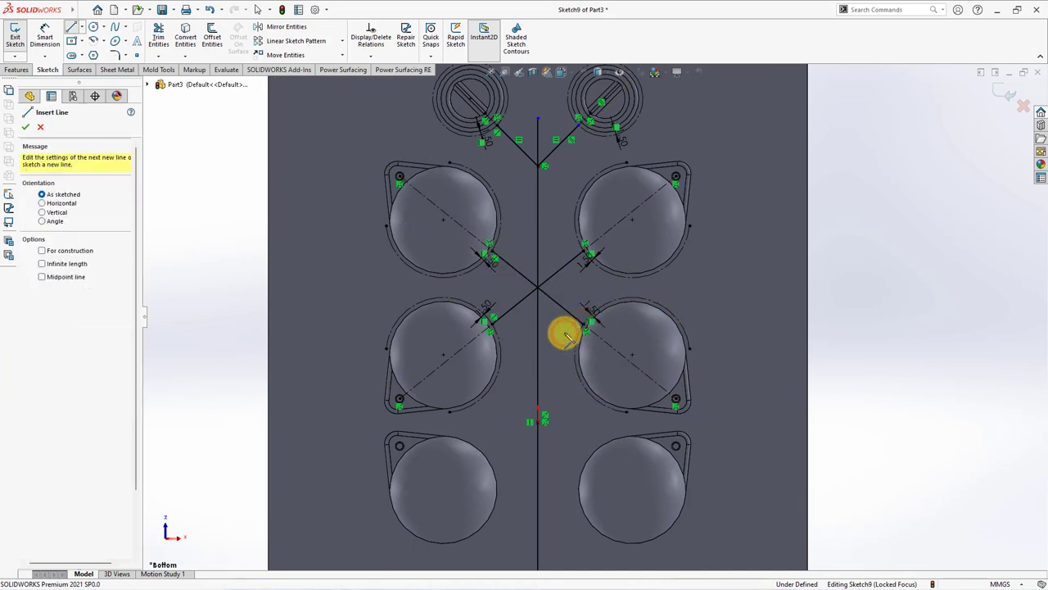
# Step: Dimension the centre runner's top end at 10 mm and exit the sketch
pyautogui.click(45, 37)
pyautogui.click(538, 165)
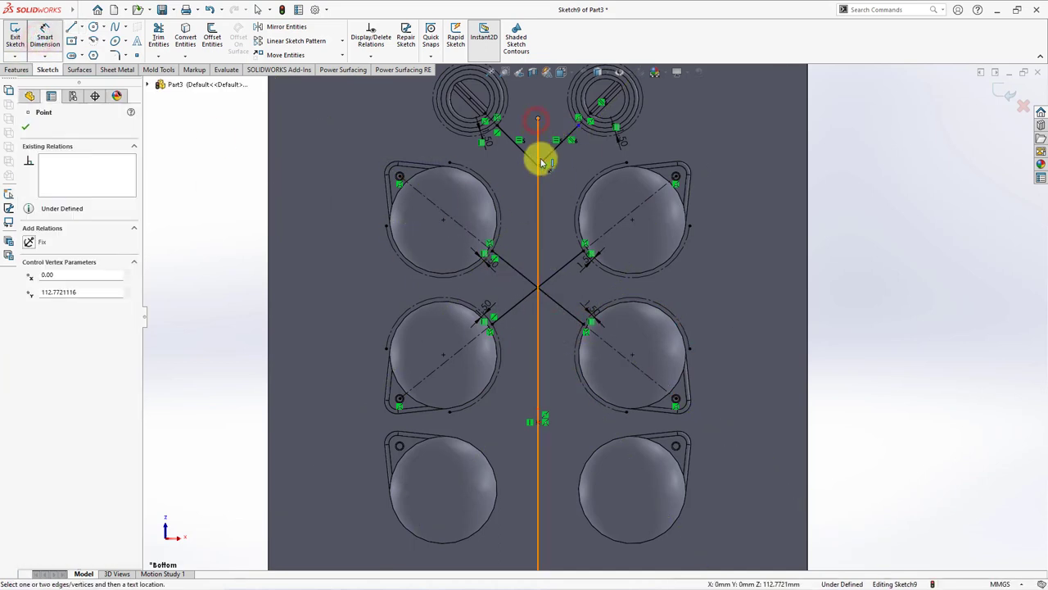
pyautogui.click(684, 141)
pyautogui.write('10')
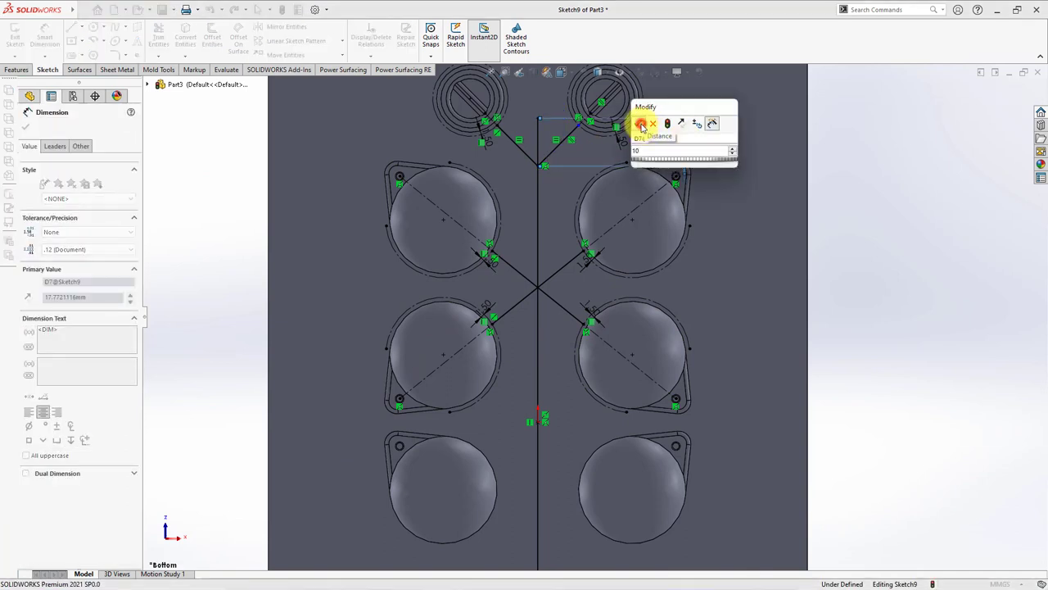
pyautogui.click(641, 123)
pyautogui.scroll(3, 622, 151)
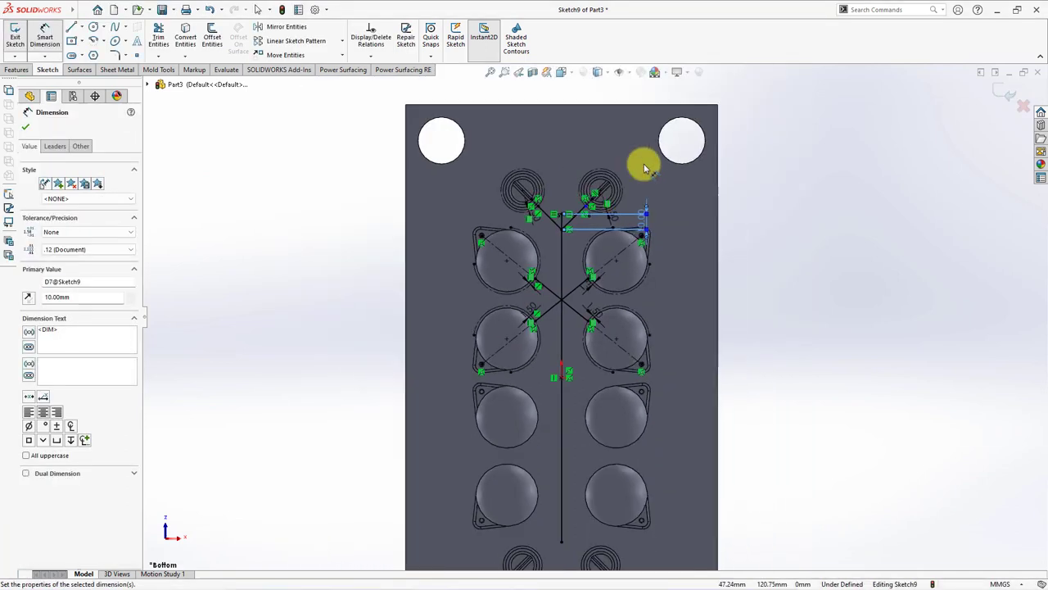
pyautogui.scroll(1, 645, 168)
pyautogui.click(760, 288)
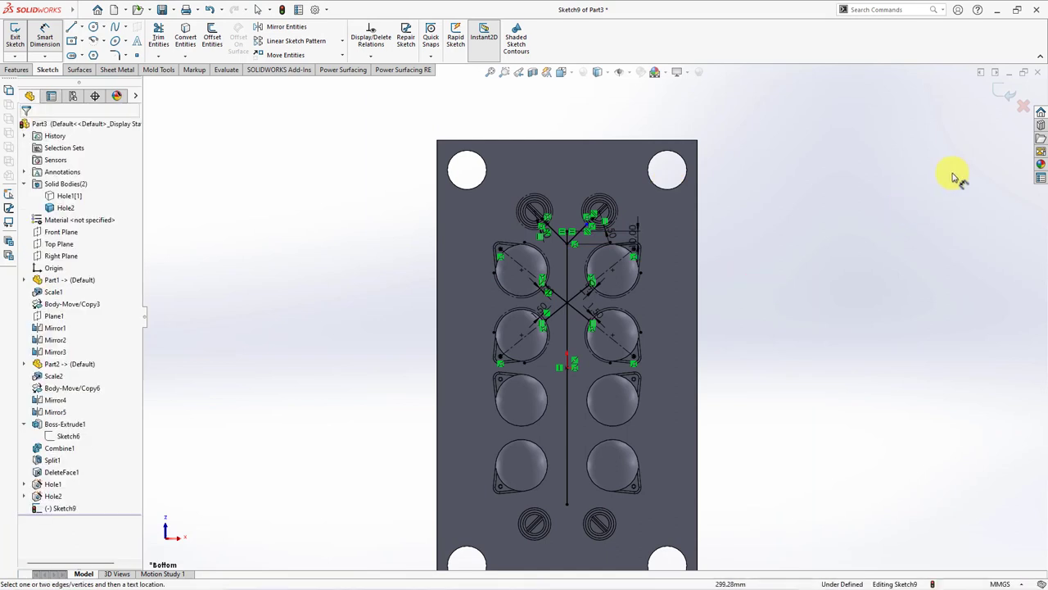
pyautogui.click(1006, 95)
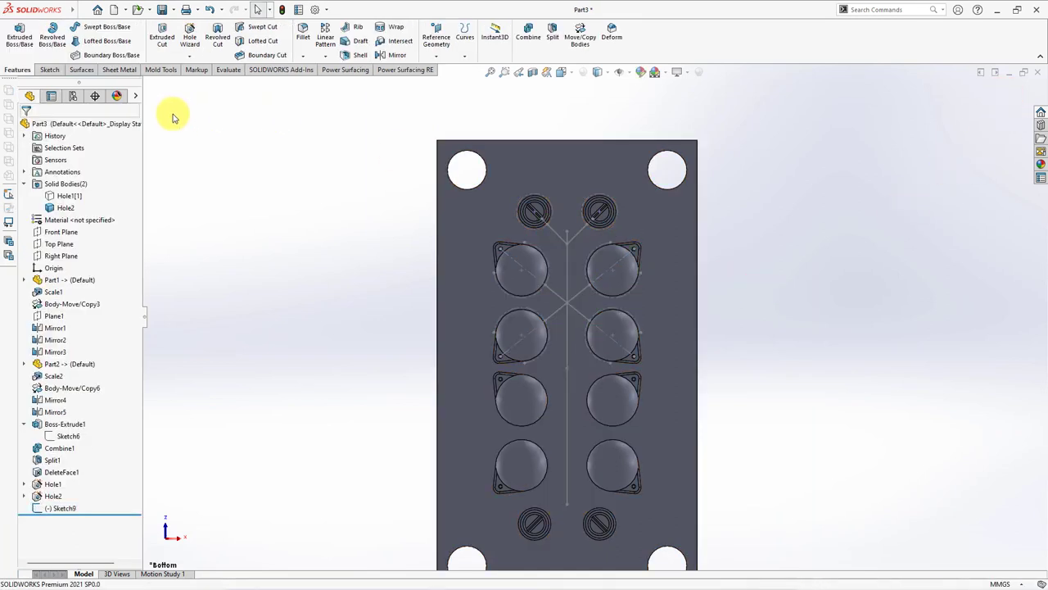
# Step: Create a swept cut with a 7 mm circular profile along the centre runner line
pyautogui.click(254, 27)
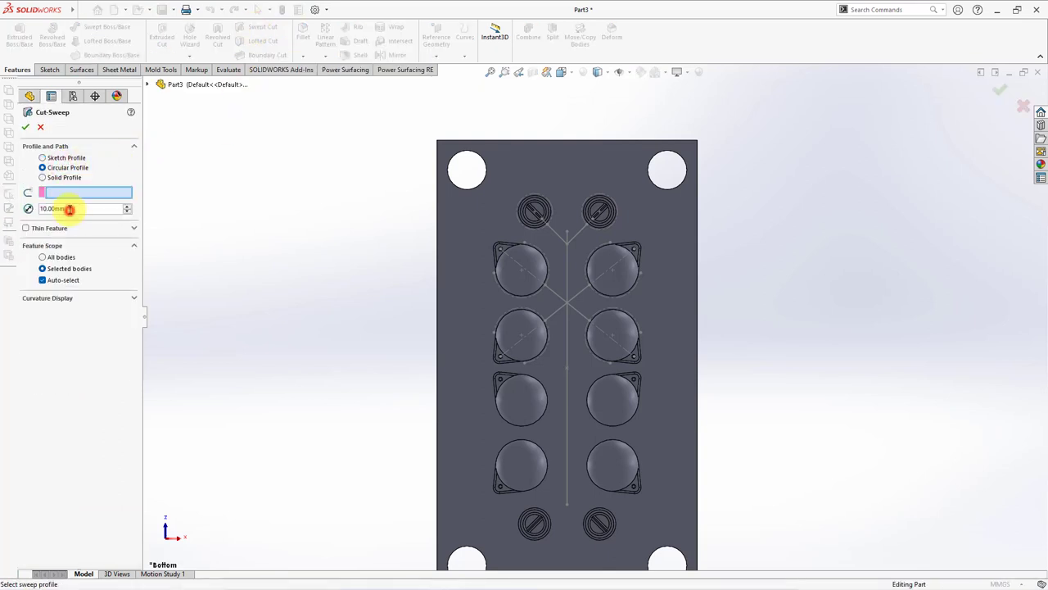
pyautogui.rightClick(101, 192)
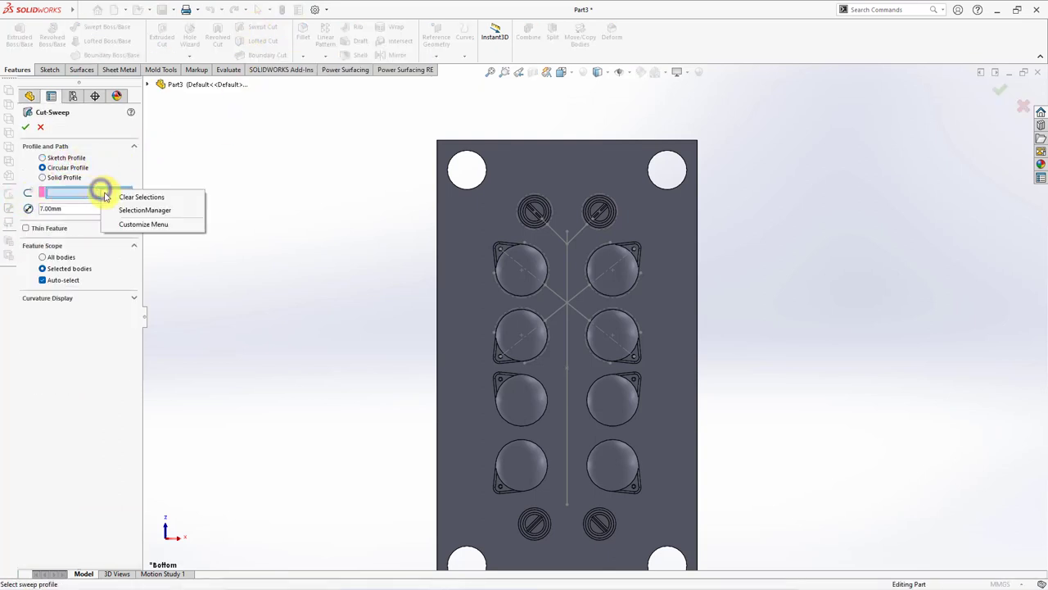
pyautogui.click(139, 209)
pyautogui.click(568, 354)
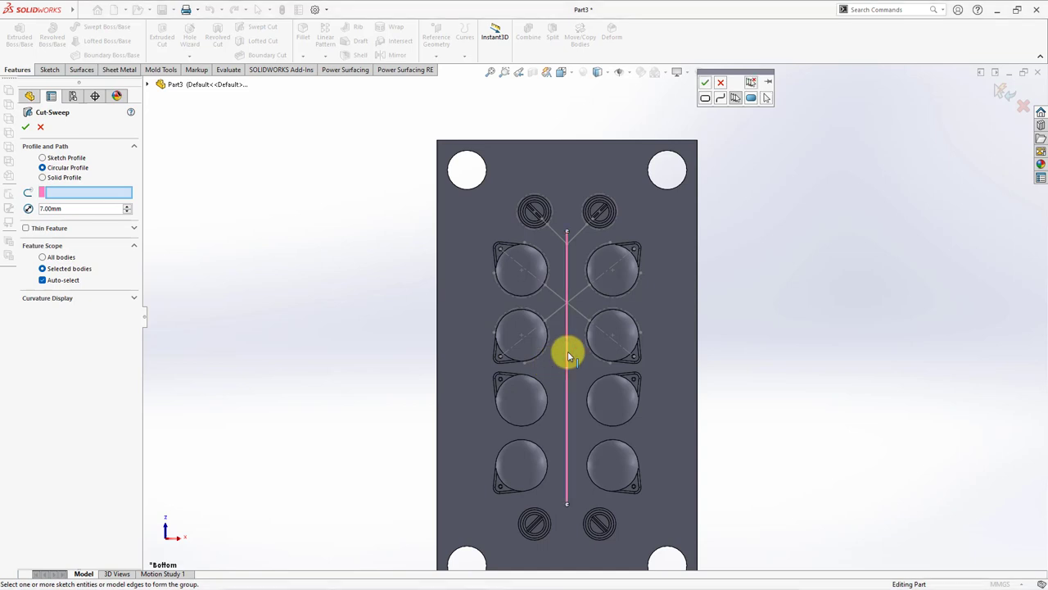
pyautogui.rightClick(568, 350)
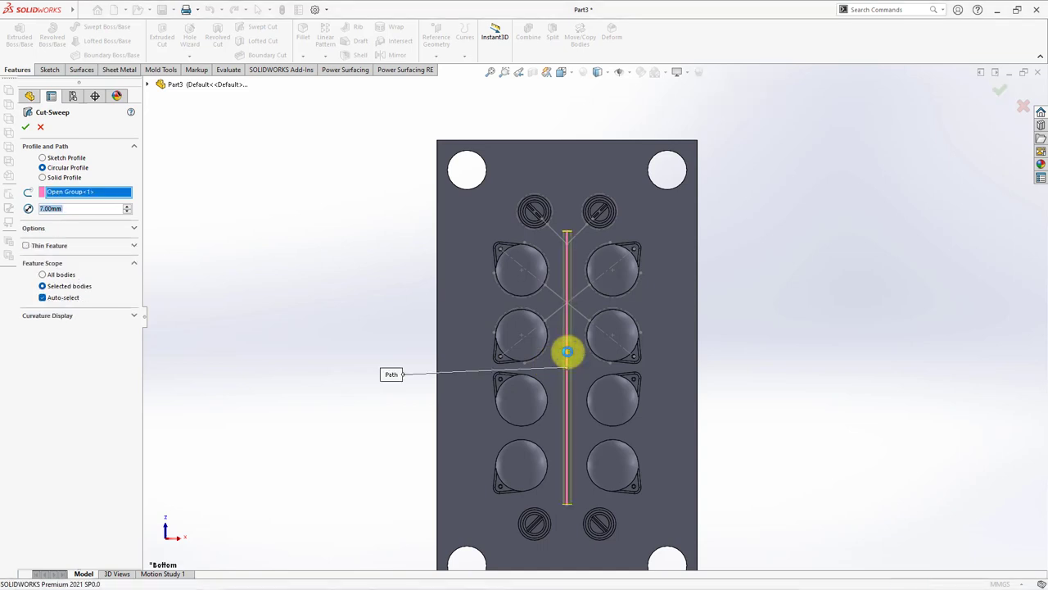
pyautogui.click(27, 128)
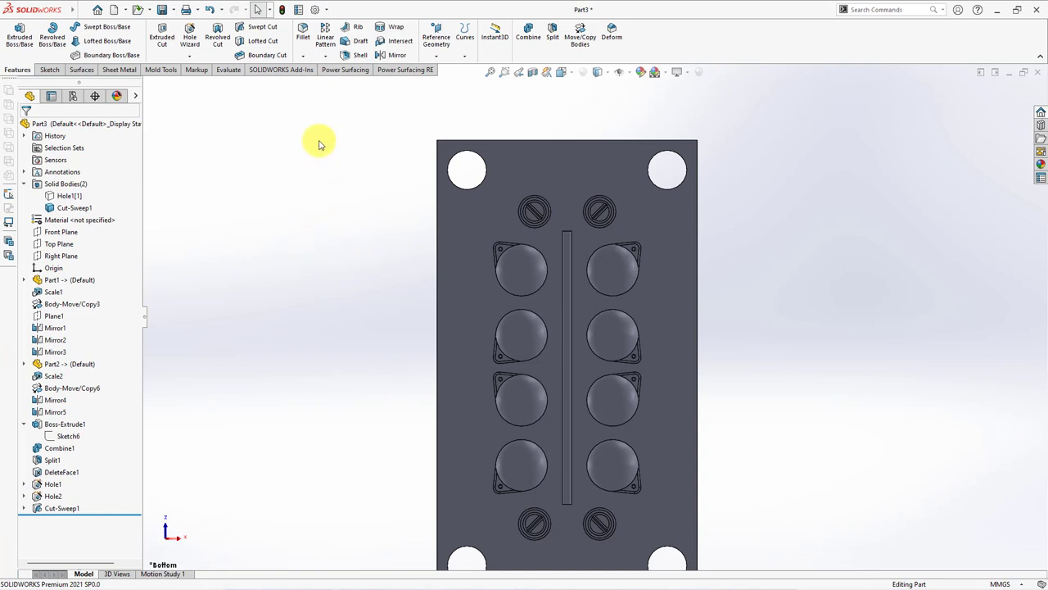
# Step: Fillet the runner slot's end edges with a 3.5 mm radius
pyautogui.click(302, 37)
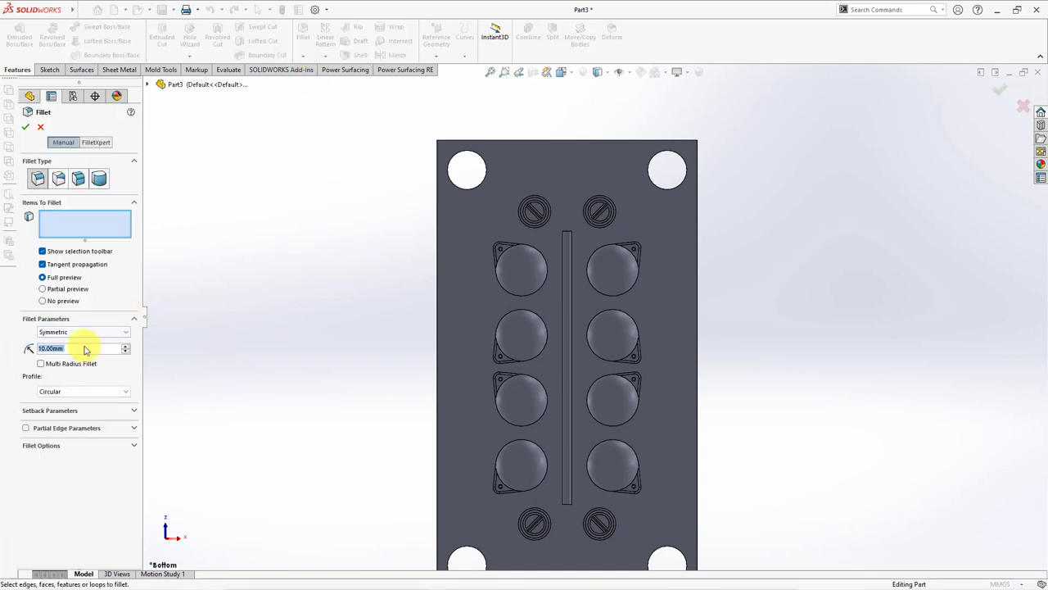
pyautogui.scroll(5, 578, 231)
pyautogui.moveTo(578, 232); pyautogui.dragTo(554, 257, button='middle')
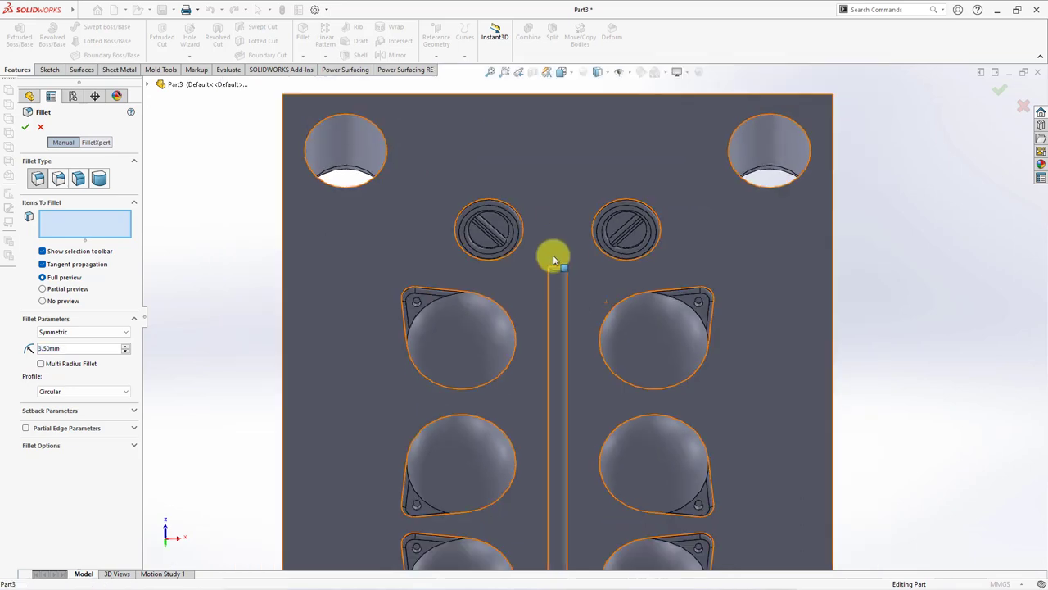
pyautogui.click(557, 269)
pyautogui.scroll(-5, 559, 274)
pyautogui.scroll(-1, 603, 519)
pyautogui.scroll(4, 591, 506)
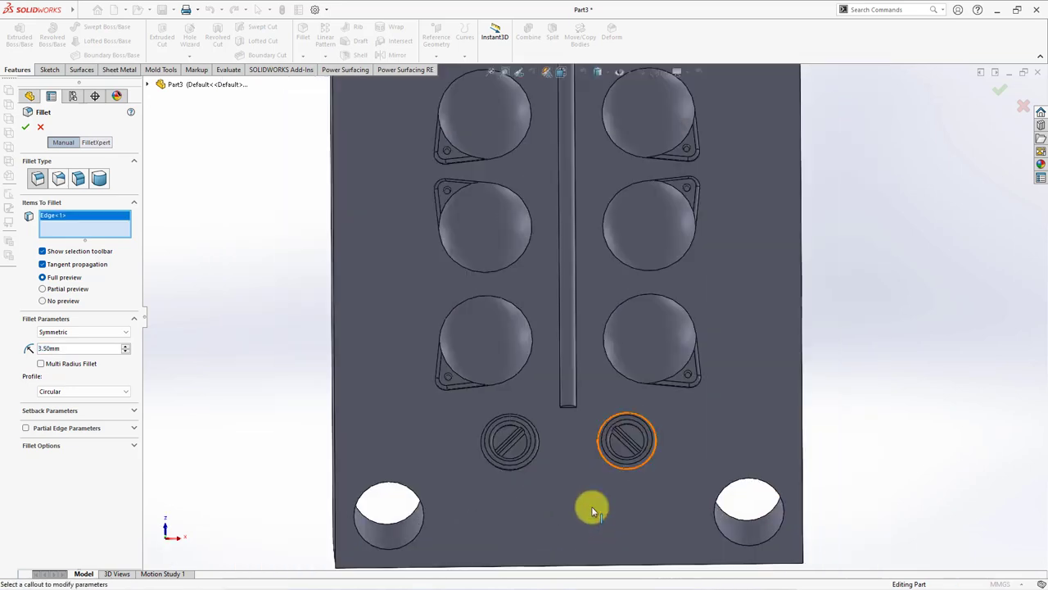
pyautogui.scroll(2, 557, 423)
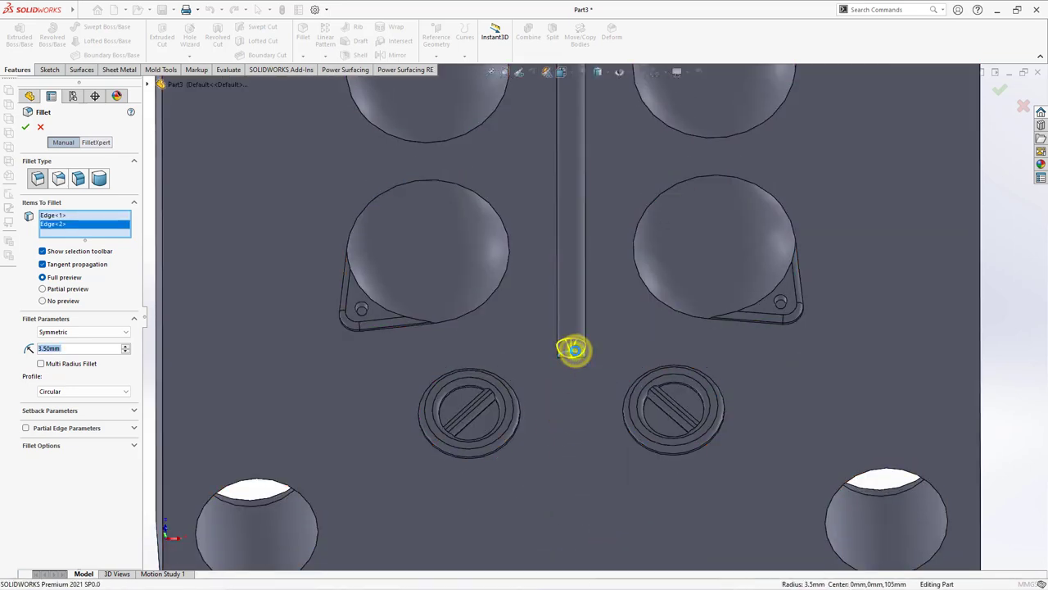
pyautogui.scroll(-5, 574, 353)
pyautogui.press('Return')
# Step: Show the runner sketch under Cut-Sweep1 again
pyautogui.click(26, 509)
pyautogui.click(47, 520)
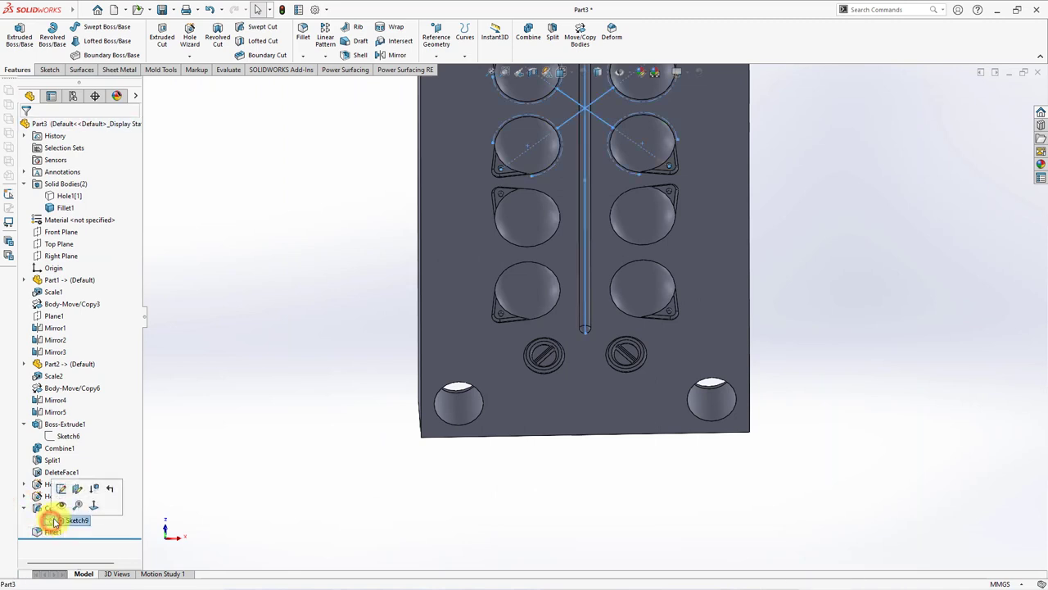
pyautogui.click(59, 485)
pyautogui.press('z')
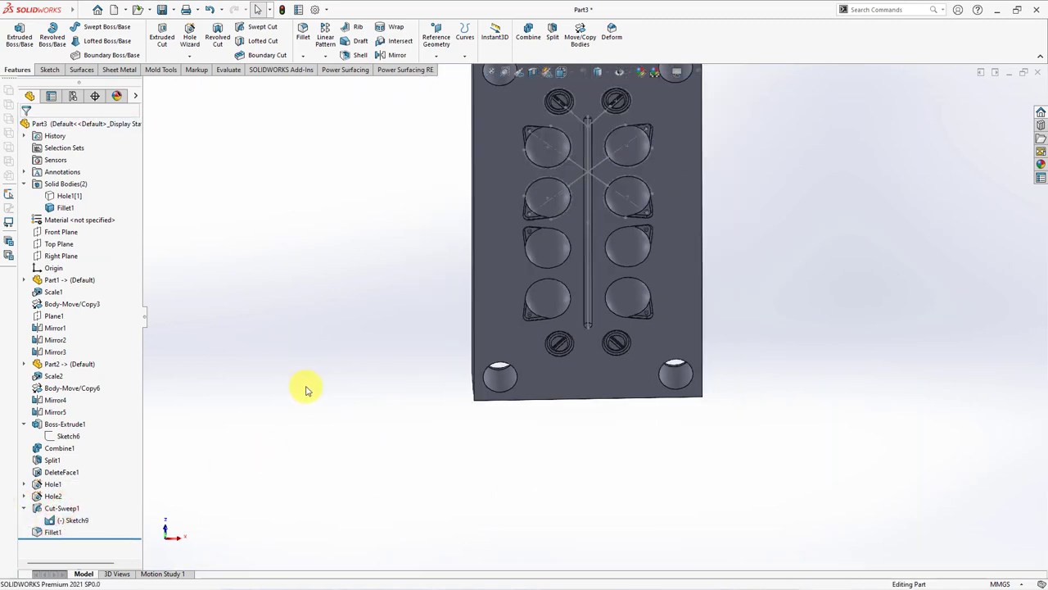
# Step: Cut a 7 mm round swept runner along the upper-right branch line
pyautogui.click(250, 31)
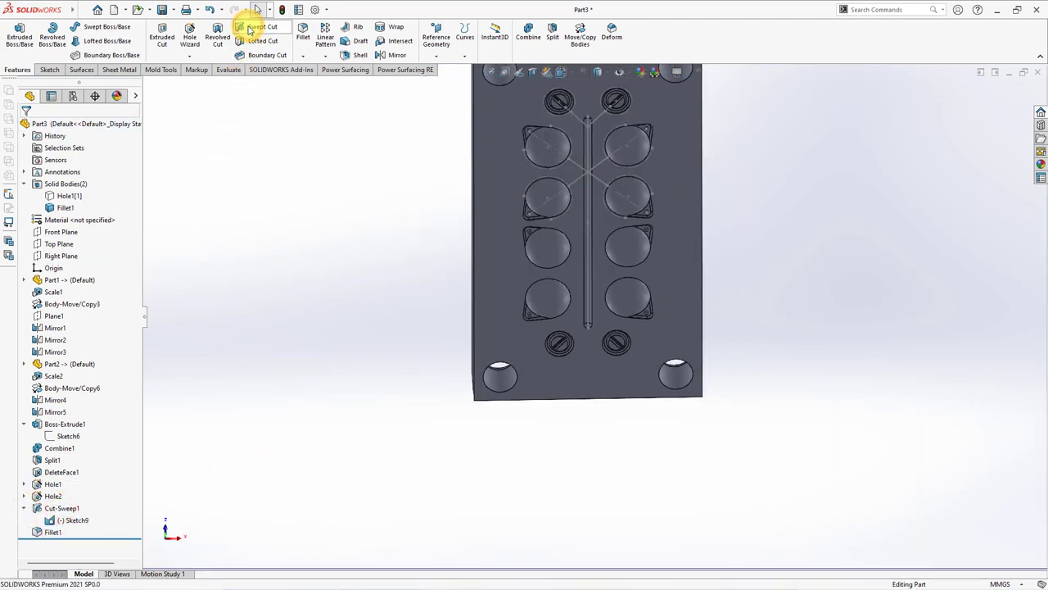
pyautogui.click(42, 167)
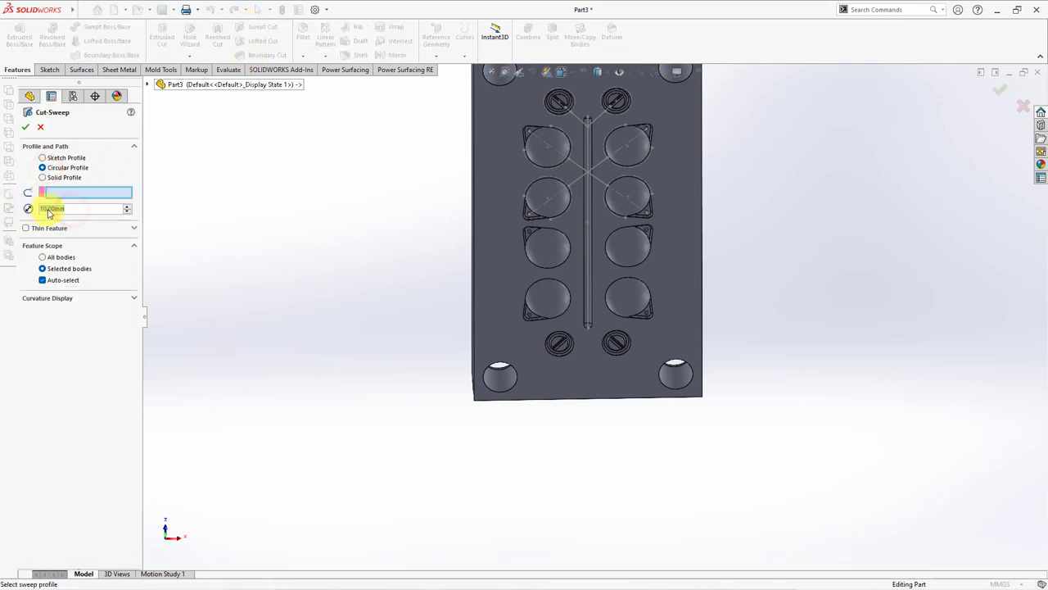
pyautogui.write('7')
pyautogui.rightClick(85, 191)
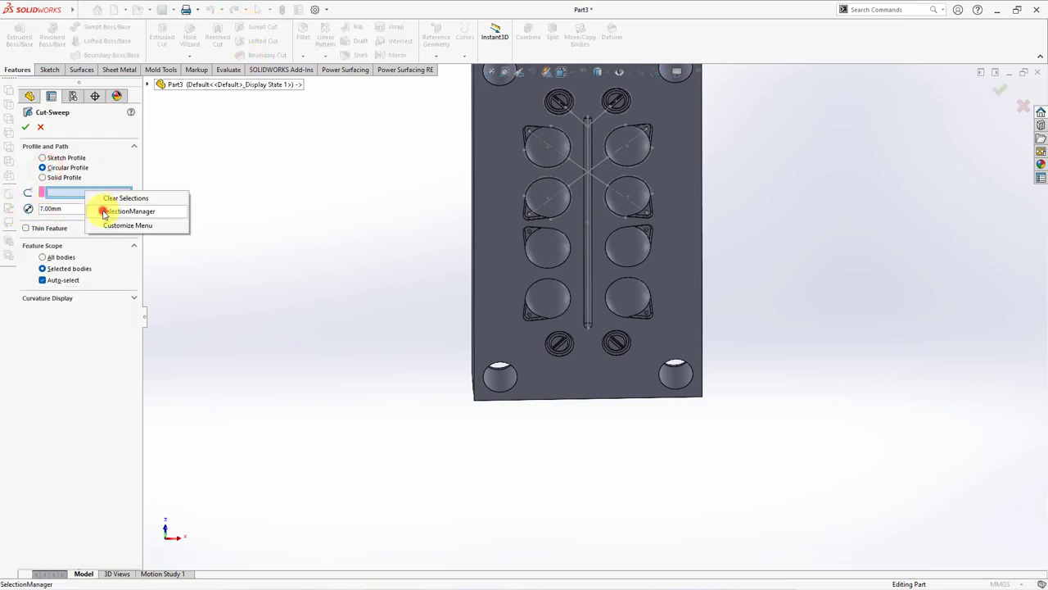
pyautogui.click(97, 208)
pyautogui.click(586, 123)
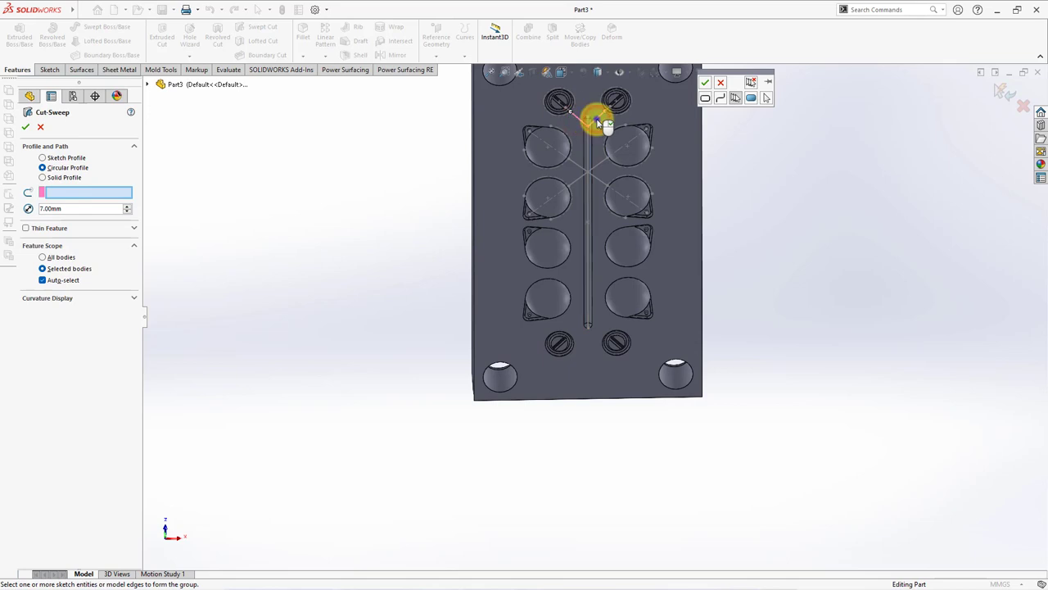
pyautogui.rightClick(606, 123)
pyautogui.rightClick(596, 119)
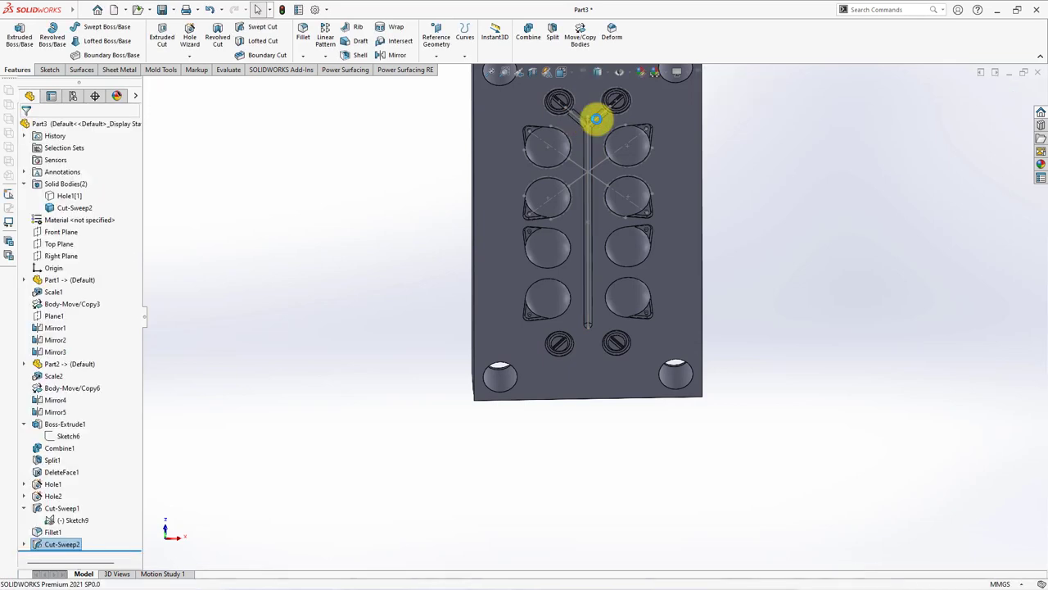
# Step: Cut a 7 mm round swept runner along the first diagonal branch line
pyautogui.click(249, 30)
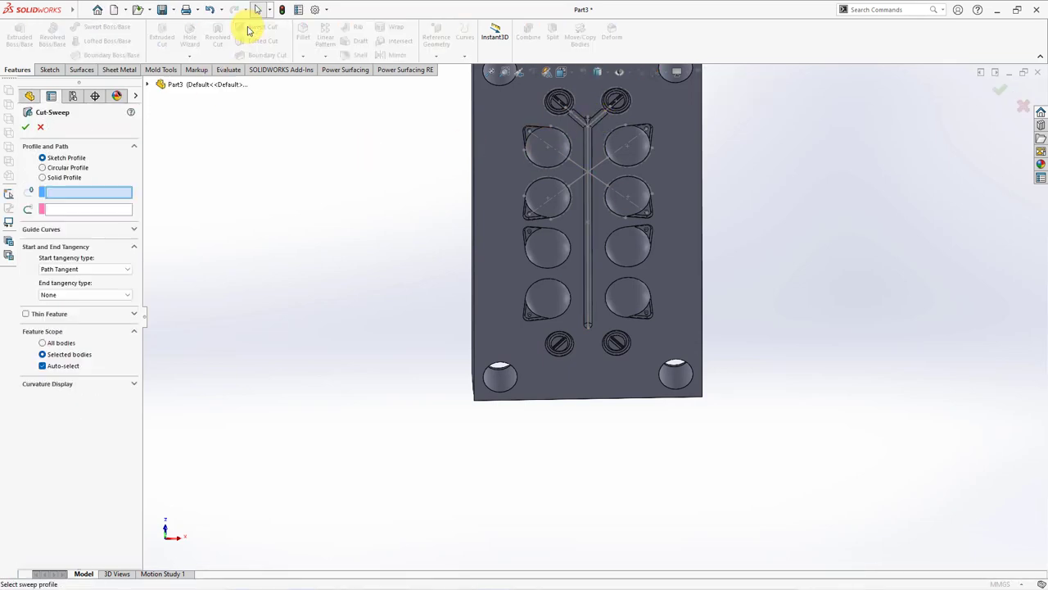
pyautogui.click(56, 168)
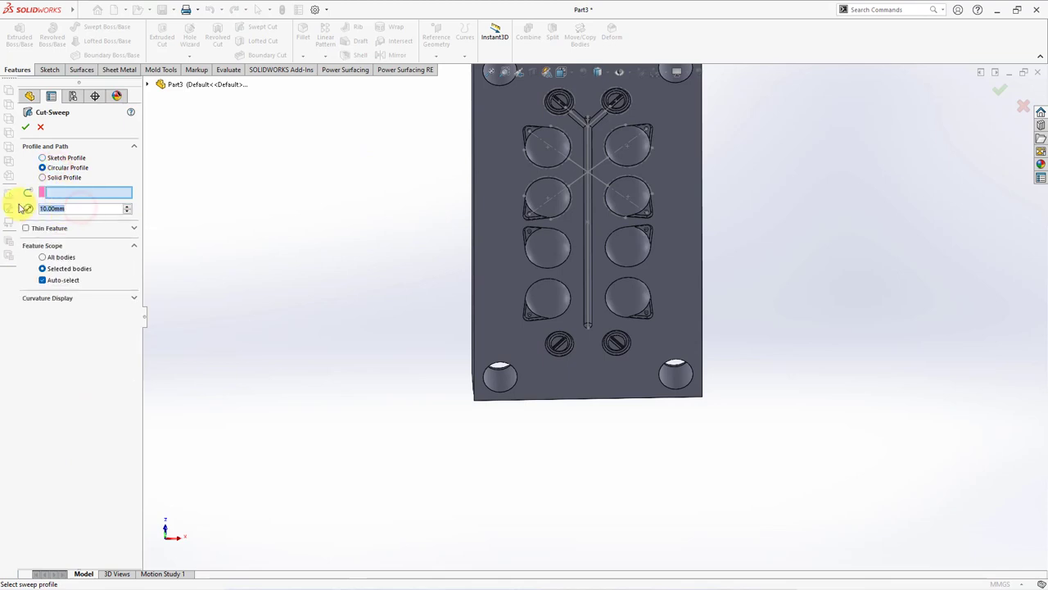
pyautogui.write('7')
pyautogui.rightClick(65, 197)
pyautogui.click(96, 217)
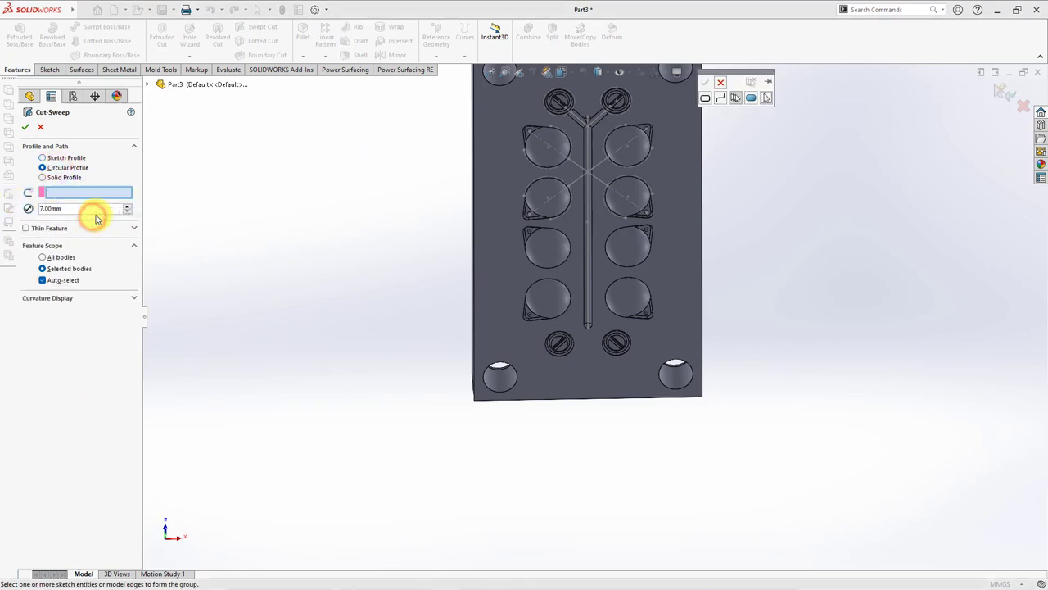
pyautogui.rightClick(599, 179)
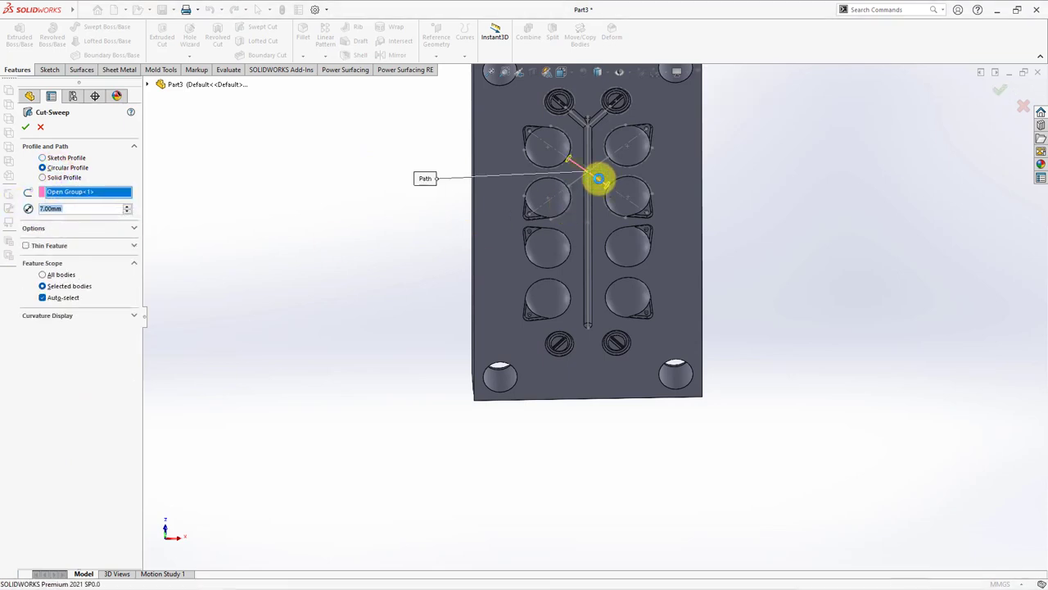
pyautogui.rightClick(599, 180)
pyautogui.click(345, 177)
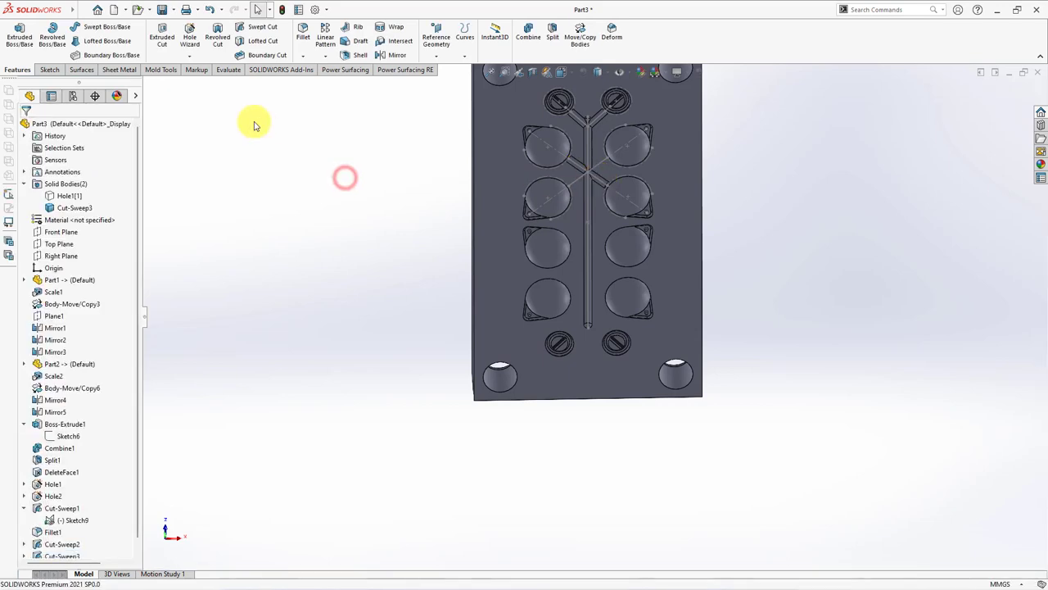
# Step: Cut a 7 mm round swept runner along the other diagonal branch line
pyautogui.click(263, 30)
pyautogui.click(51, 167)
pyautogui.click(68, 208)
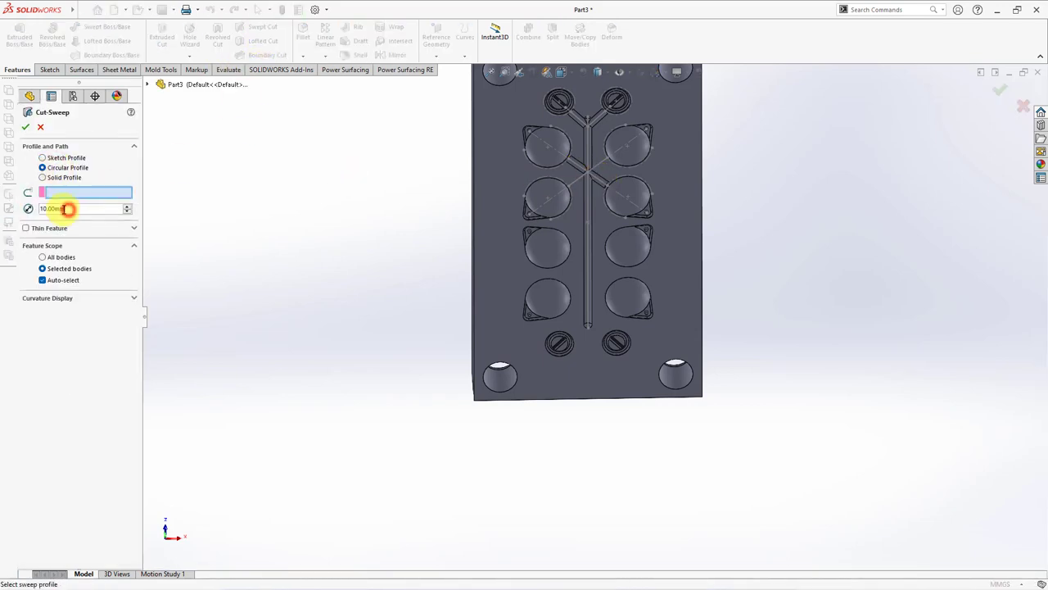
pyautogui.write('7')
pyautogui.rightClick(91, 194)
pyautogui.click(122, 210)
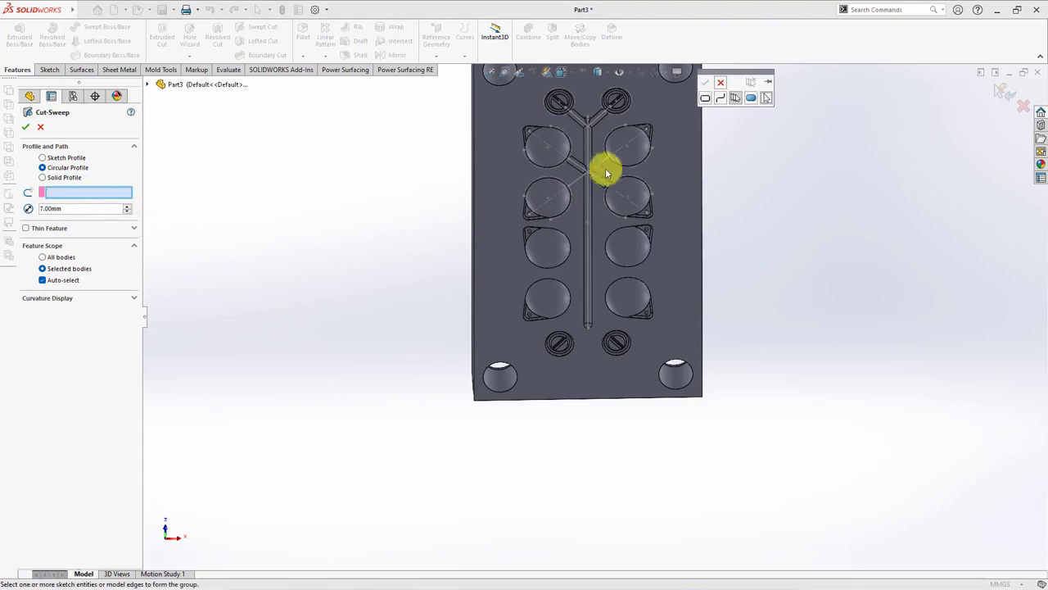
pyautogui.rightClick(602, 168)
pyautogui.rightClick(600, 167)
pyautogui.scroll(-3, 606, 156)
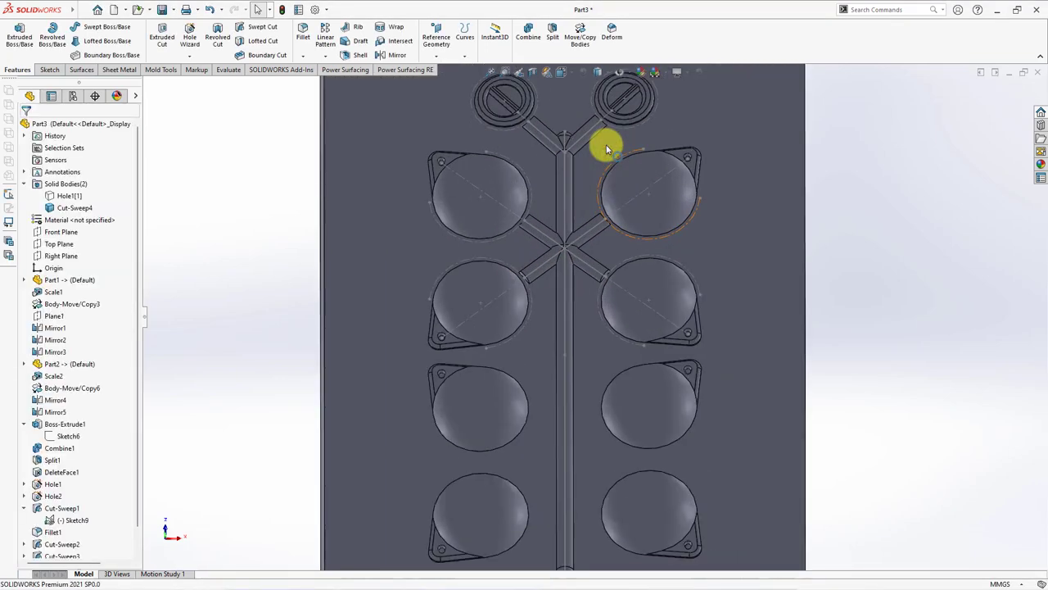
# Step: Start a fillet and select the end edges of both Y branches
pyautogui.click(303, 33)
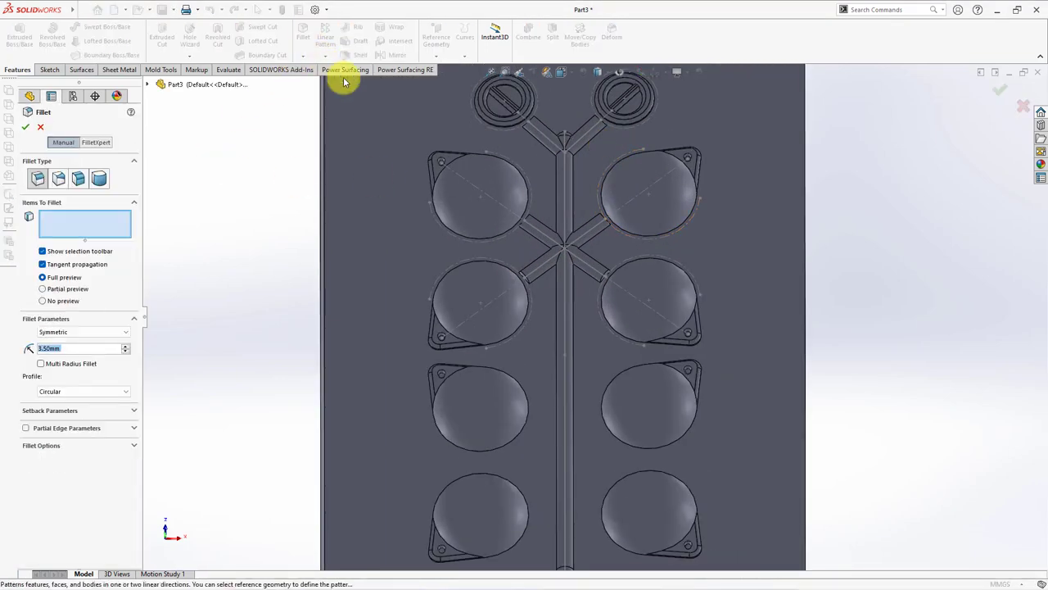
pyautogui.scroll(-3, 543, 136)
pyautogui.moveTo(543, 136); pyautogui.dragTo(516, 137, button='middle')
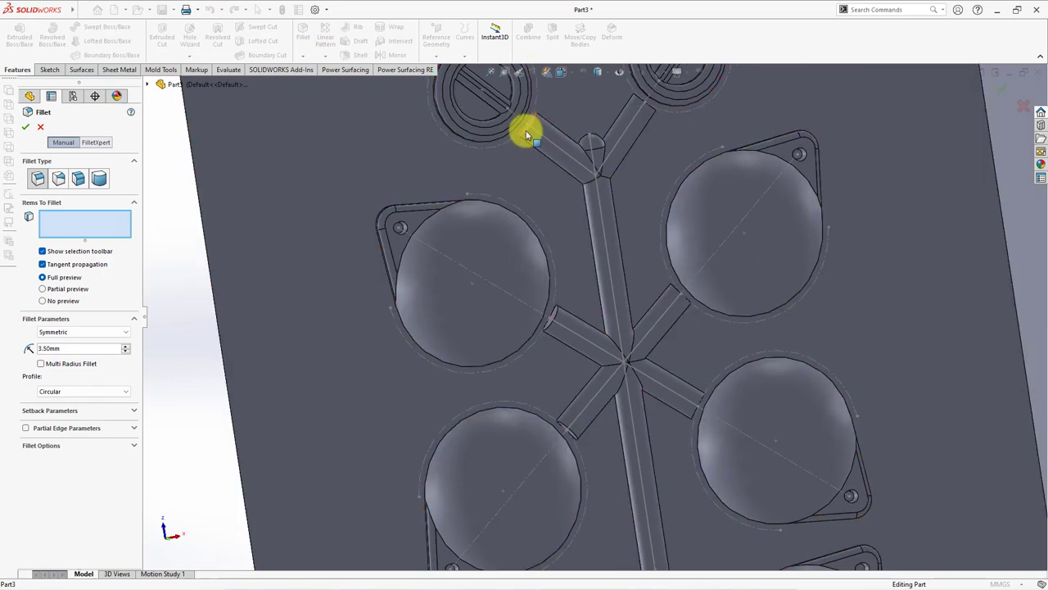
pyautogui.click(527, 133)
pyautogui.click(525, 132)
pyautogui.click(529, 132)
pyautogui.moveTo(615, 136); pyautogui.dragTo(655, 113, button='middle')
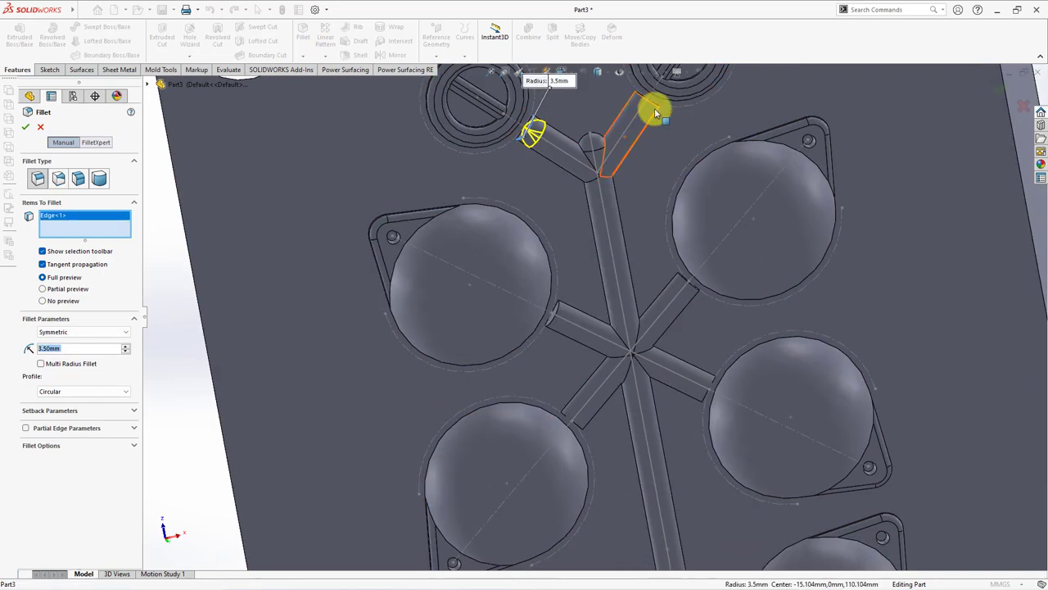
pyautogui.click(655, 113)
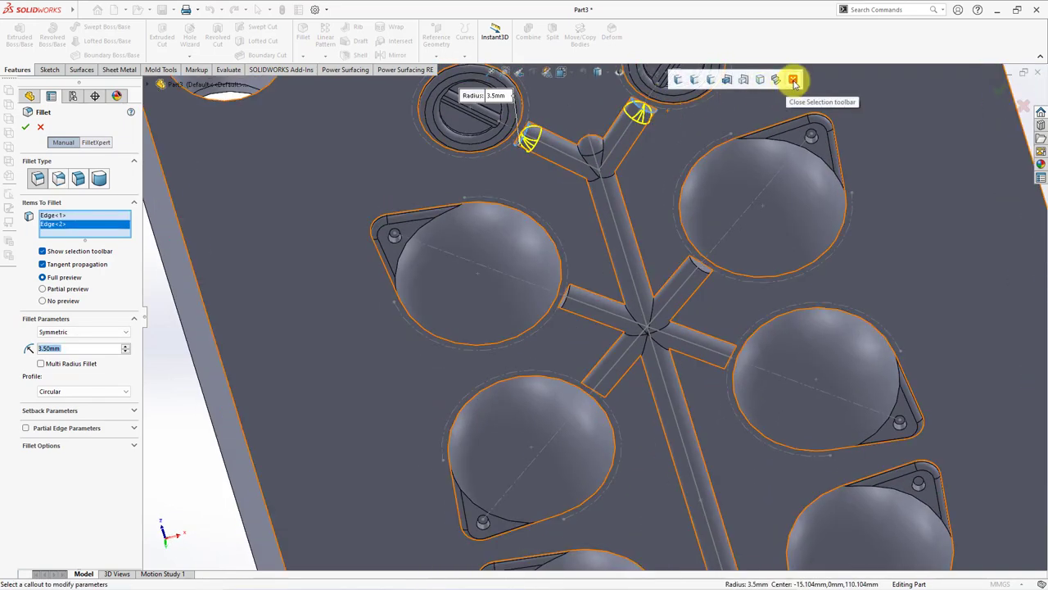
pyautogui.click(793, 80)
# Step: Add the four crossing-branch end edges and apply the 3.5 mm fillet
pyautogui.click(701, 276)
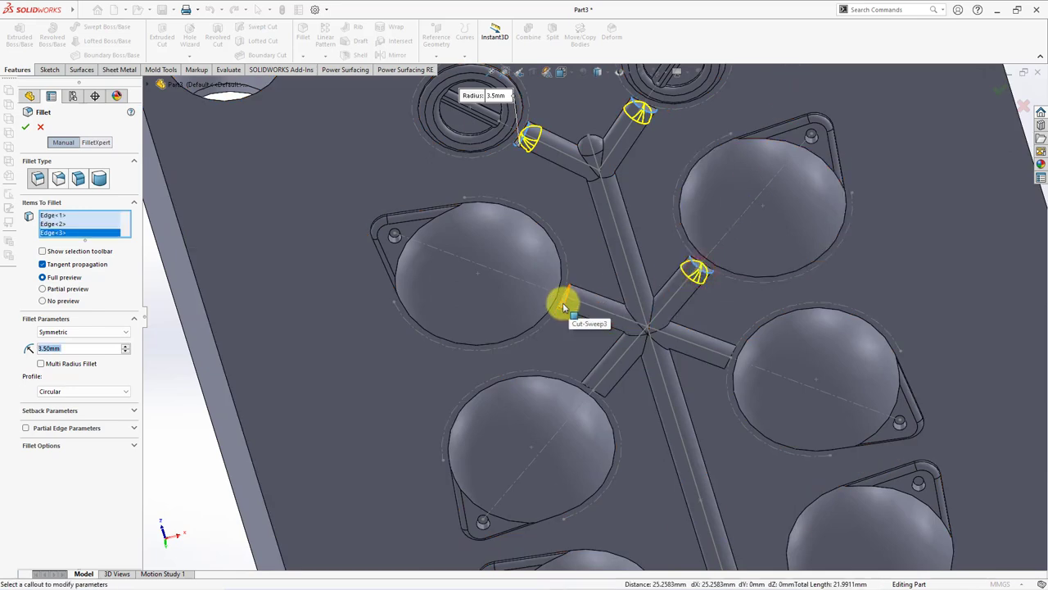
pyautogui.click(563, 308)
pyautogui.scroll(-3, 610, 393)
pyautogui.scroll(-3, 620, 459)
pyautogui.click(603, 385)
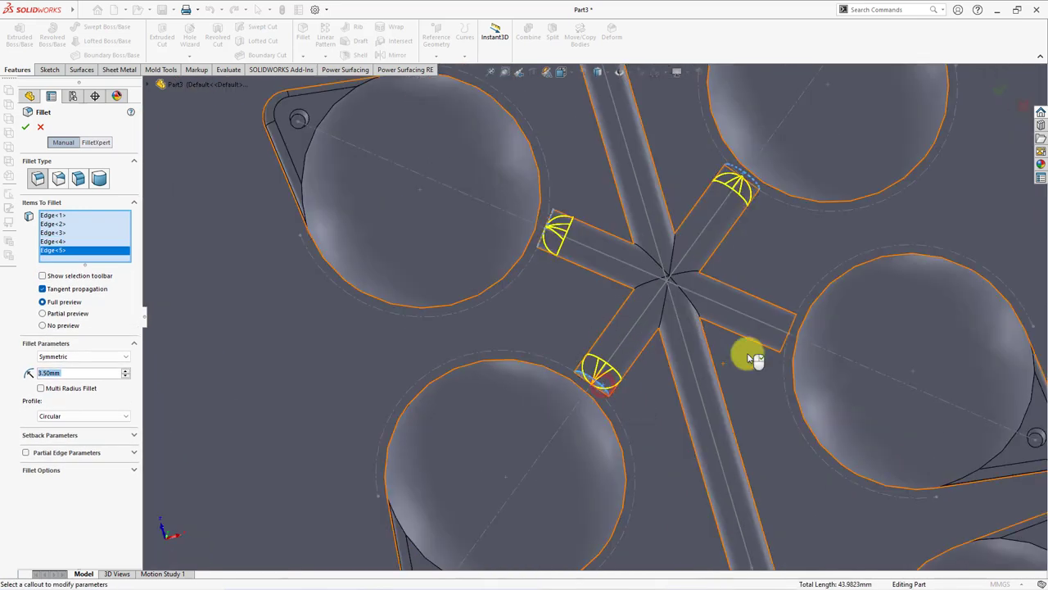
pyautogui.moveTo(752, 358)
pyautogui.mouseDown(button='middle')
pyautogui.moveTo(808, 355)
pyautogui.moveTo(798, 328)
pyautogui.mouseUp(button='middle')
pyautogui.click(794, 324)
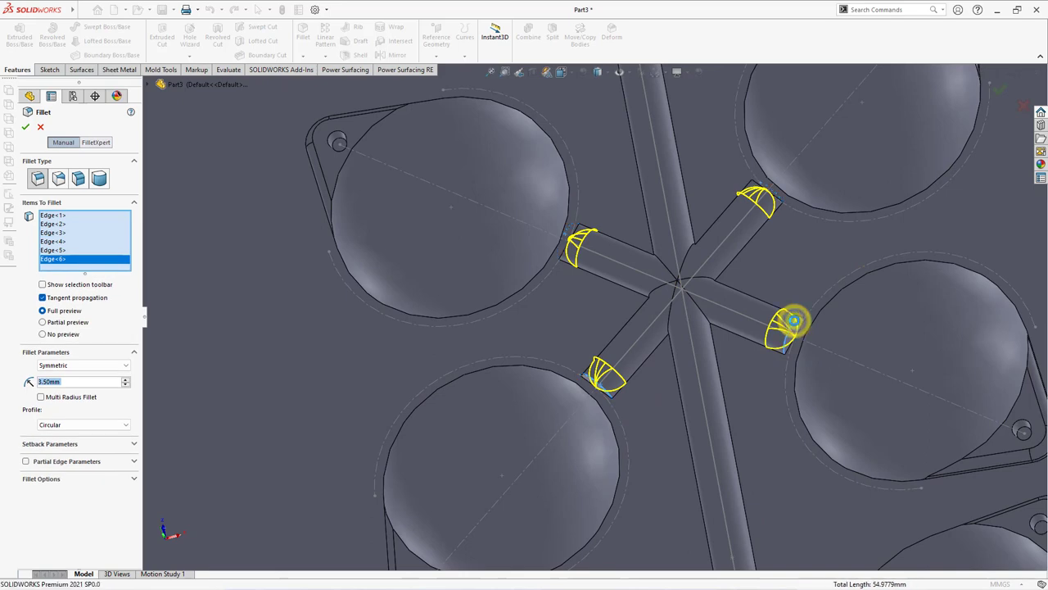
pyautogui.press('Return')
pyautogui.scroll(5, 734, 287)
pyautogui.moveTo(734, 287); pyautogui.dragTo(667, 323, button='middle')
pyautogui.scroll(2, 662, 250)
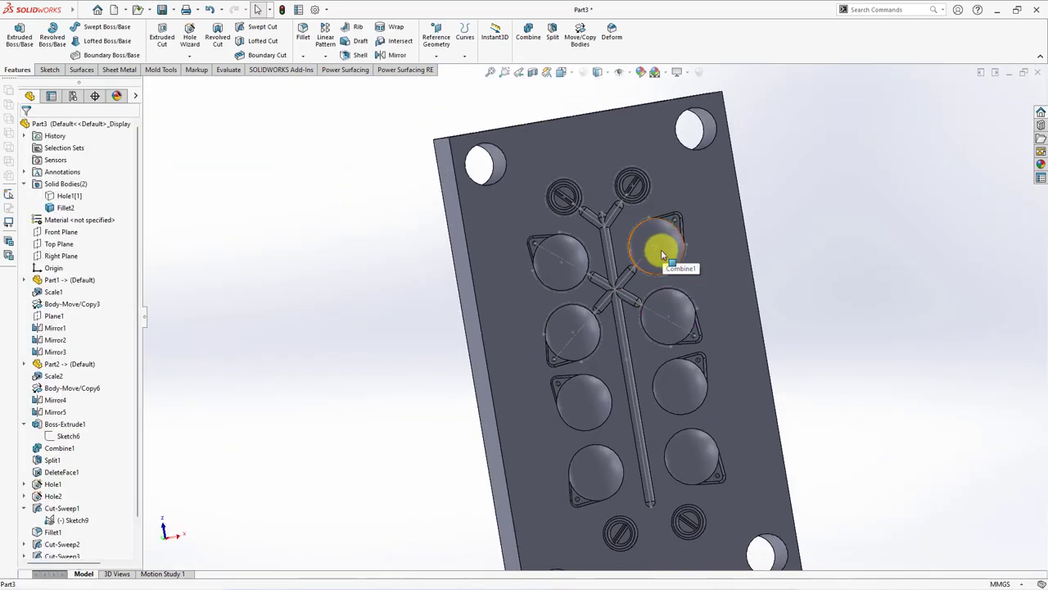
# Step: Start a sketch on the block face and convert the two Y branch lines into it
pyautogui.click(693, 197)
pyautogui.click(742, 168)
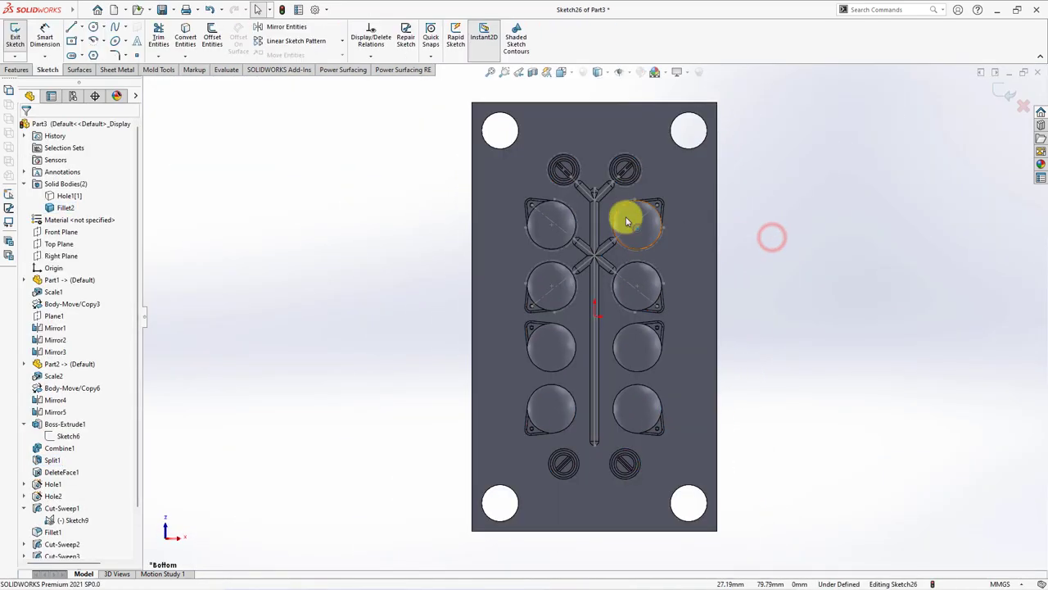
pyautogui.scroll(-5, 627, 218)
pyautogui.click(183, 33)
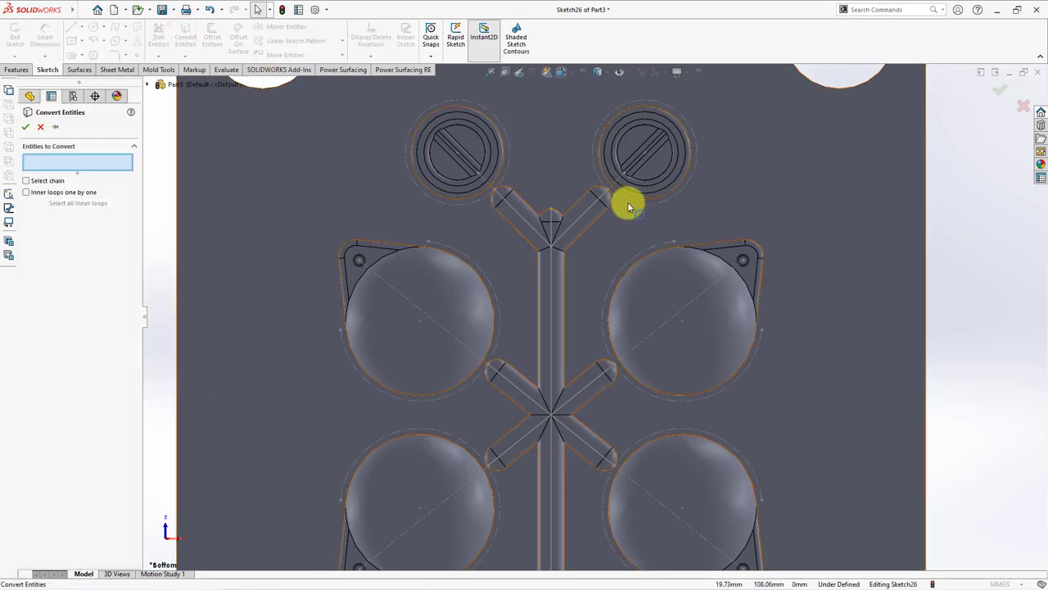
pyautogui.click(615, 183)
pyautogui.click(484, 184)
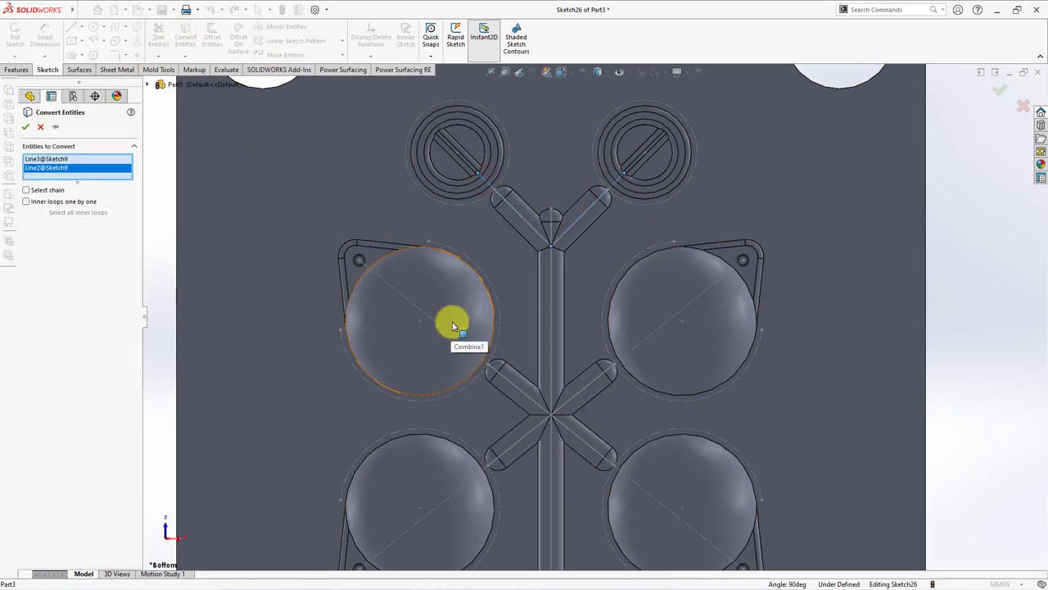
pyautogui.press('f')
pyautogui.click(28, 128)
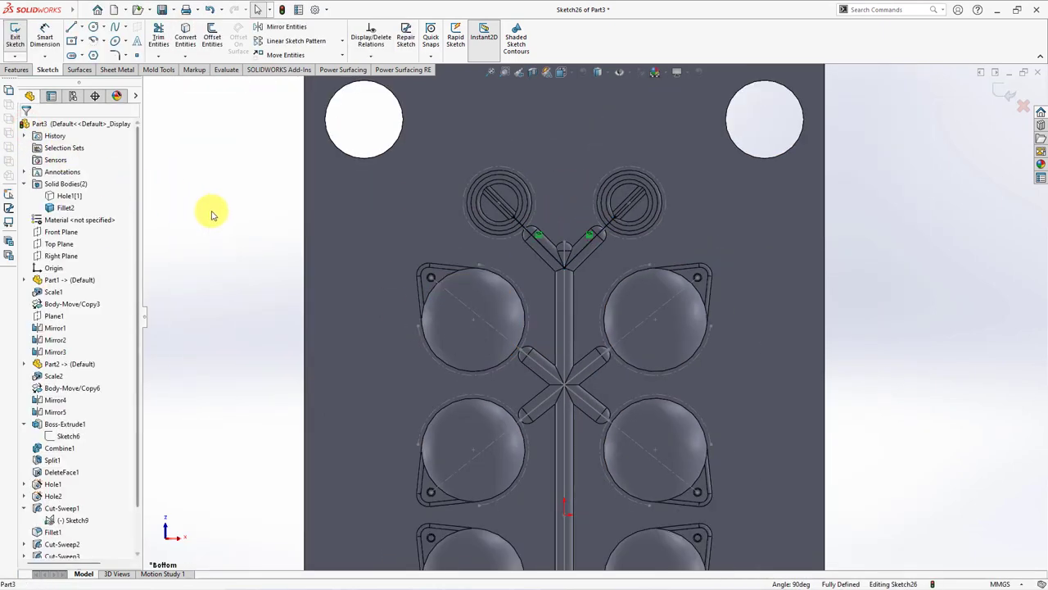
# Step: Draw two midpoint lines from the block centre along each diagonal
pyautogui.click(80, 29)
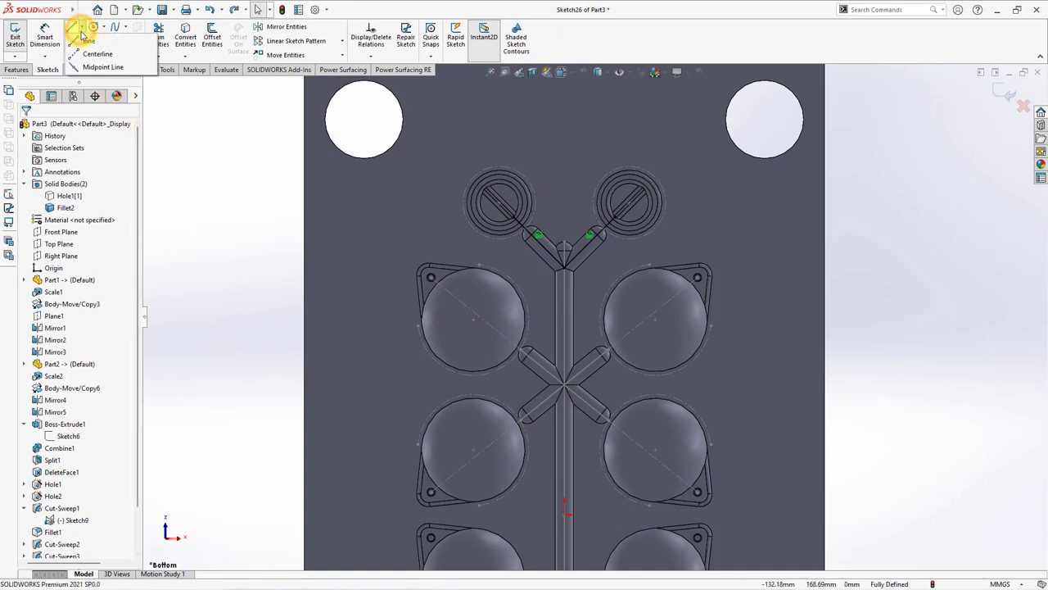
pyautogui.click(96, 63)
pyautogui.click(564, 383)
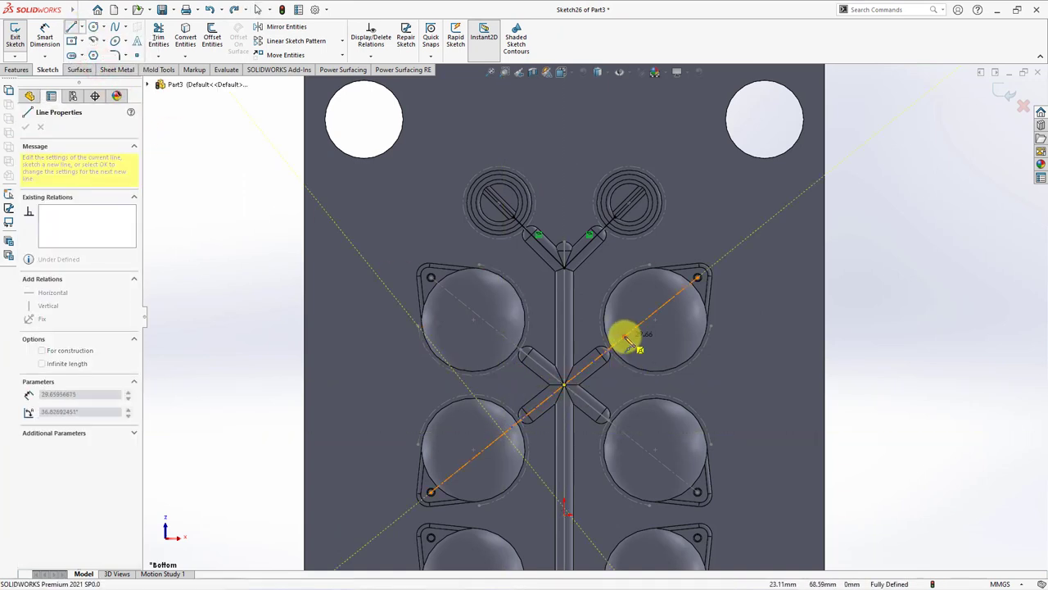
pyautogui.click(632, 352)
pyautogui.click(564, 382)
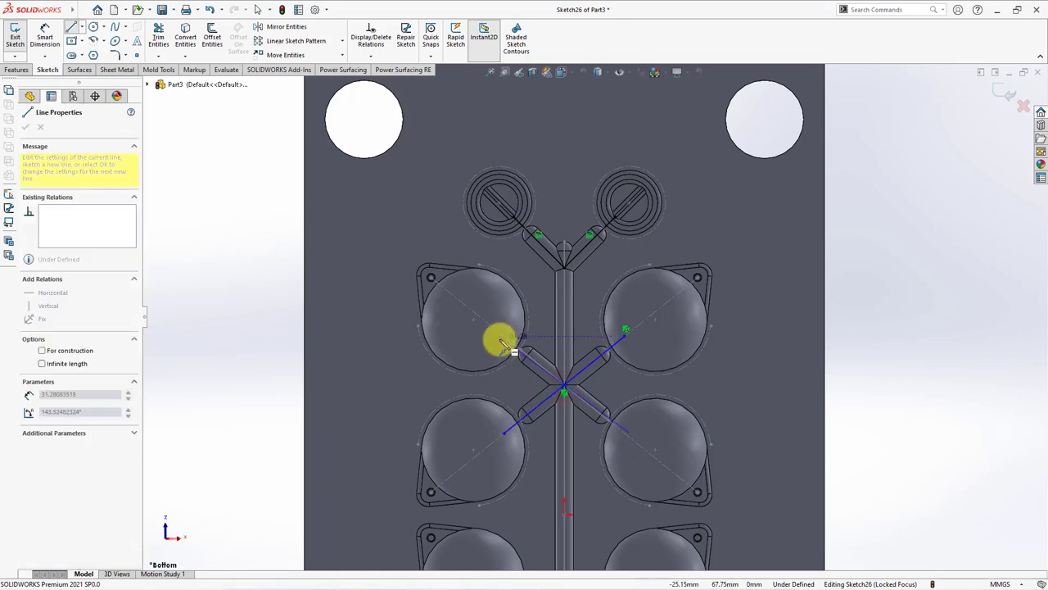
pyautogui.click(495, 323)
pyautogui.rightClick(493, 351)
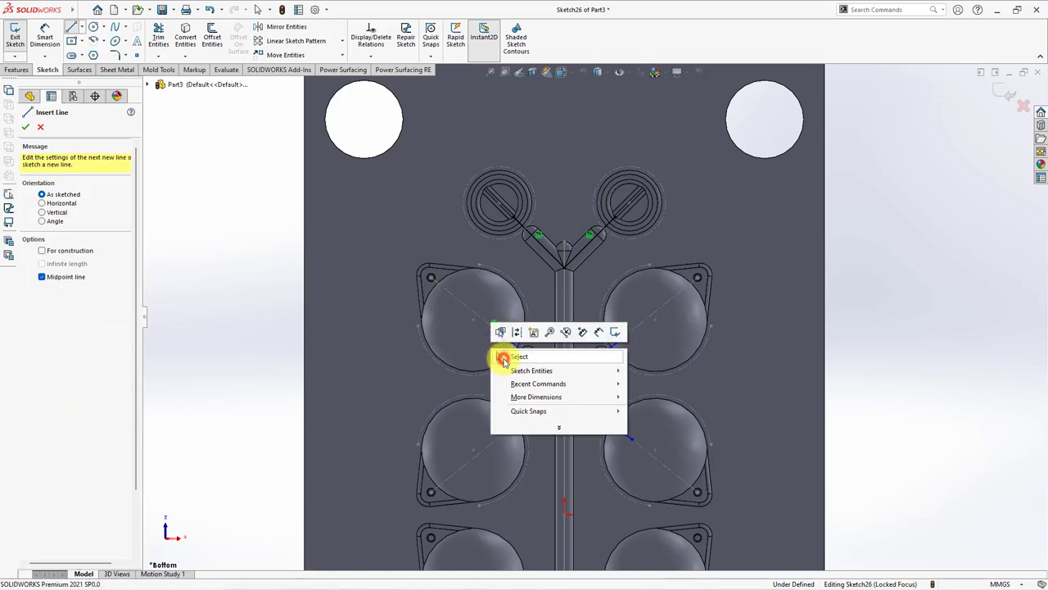
pyautogui.click(509, 357)
# Step: Make the crossing lines collinear with the cavity diagonals and exit the sketch
pyautogui.click(597, 361)
pyautogui.keyDown('ctrl'); pyautogui.click(661, 305); pyautogui.keyUp('ctrl')
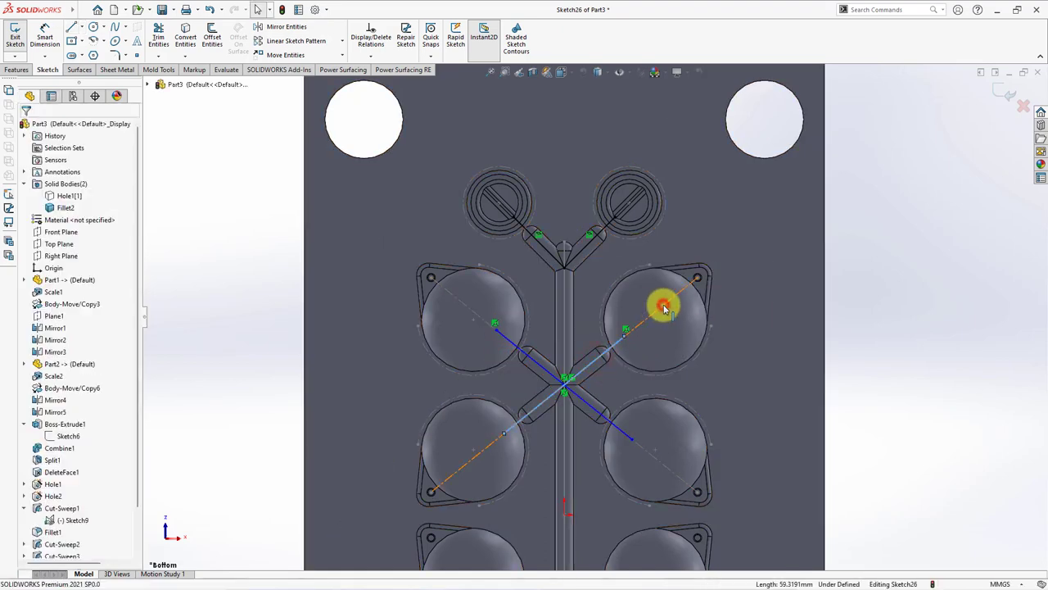
pyautogui.click(636, 442)
pyautogui.click(642, 442)
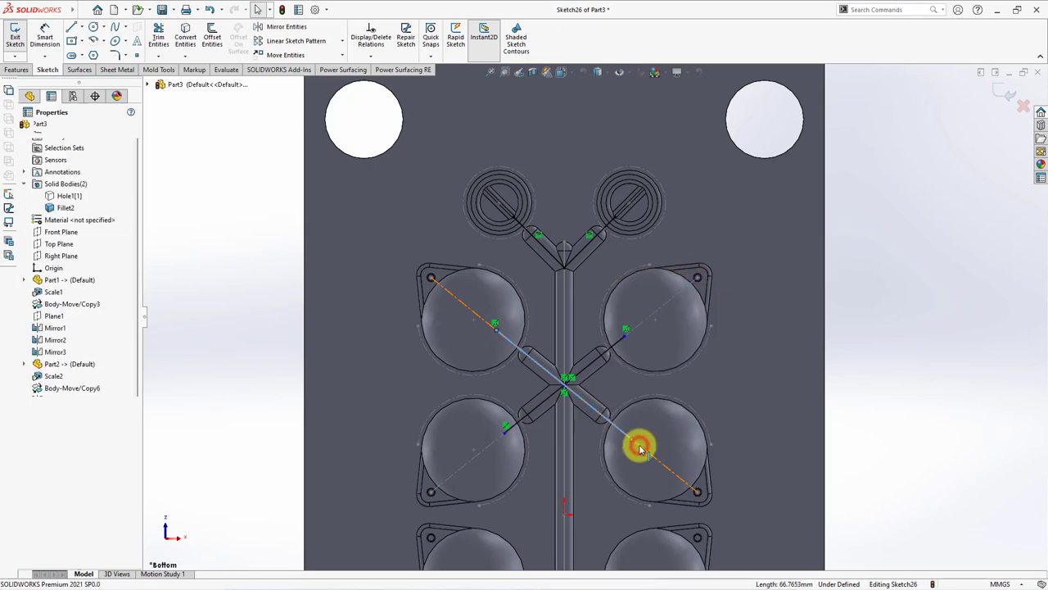
pyautogui.keyDown('ctrl'); pyautogui.click(642, 444); pyautogui.keyUp('ctrl')
pyautogui.click(672, 398)
pyautogui.click(254, 353)
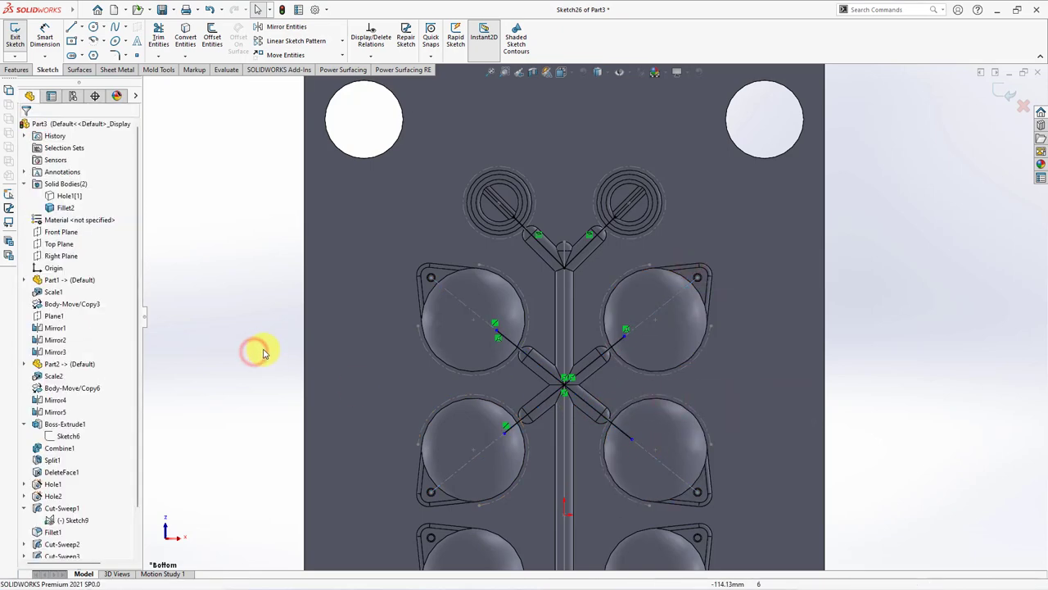
pyautogui.hotkey('ctrl', 'b')
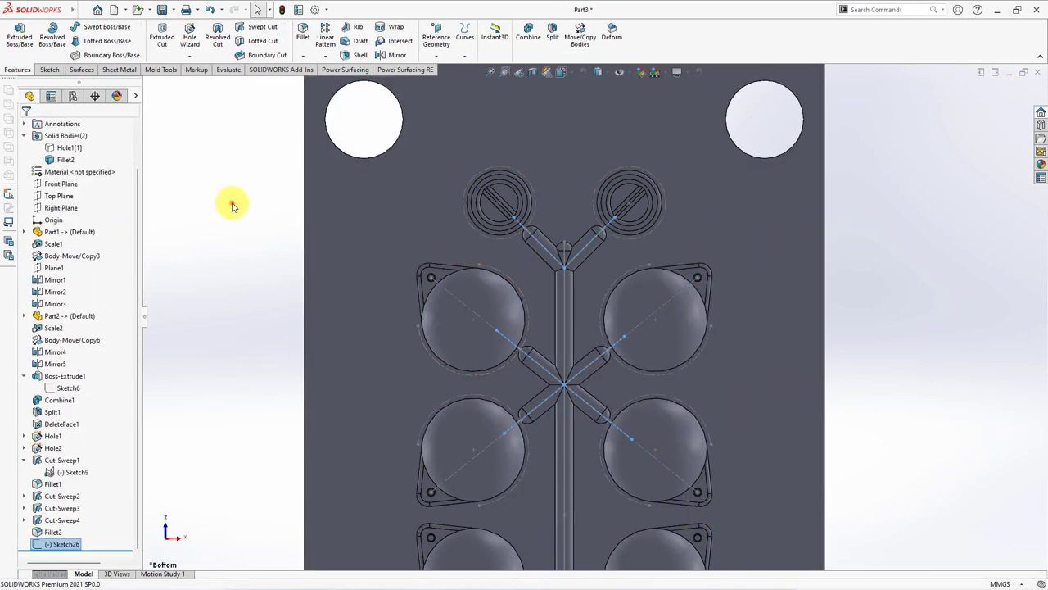
# Step: Cut a 2 mm round swept runner along the left upper branch path
pyautogui.click(251, 31)
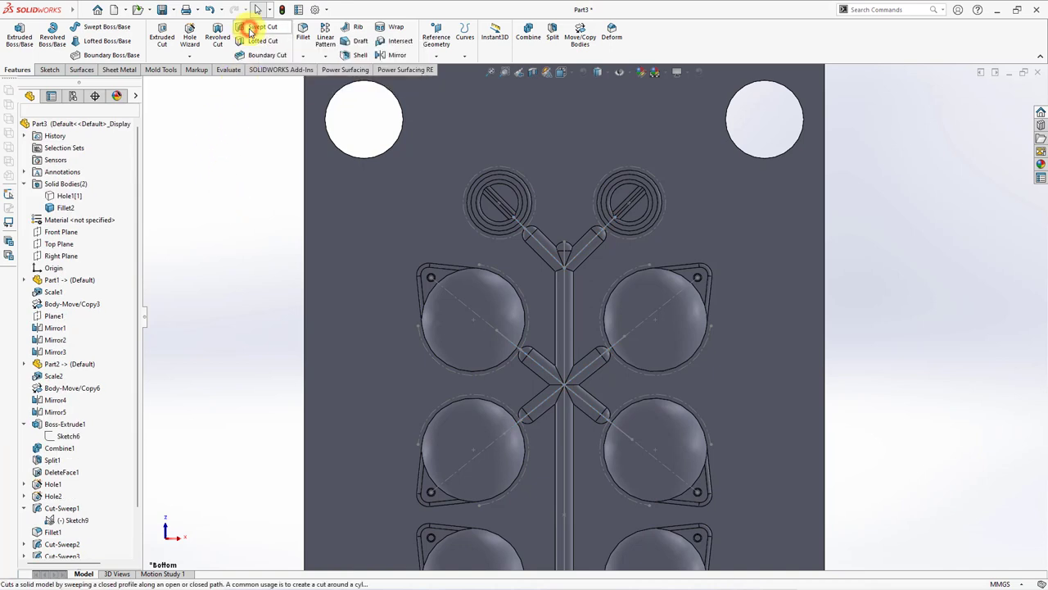
pyautogui.click(42, 167)
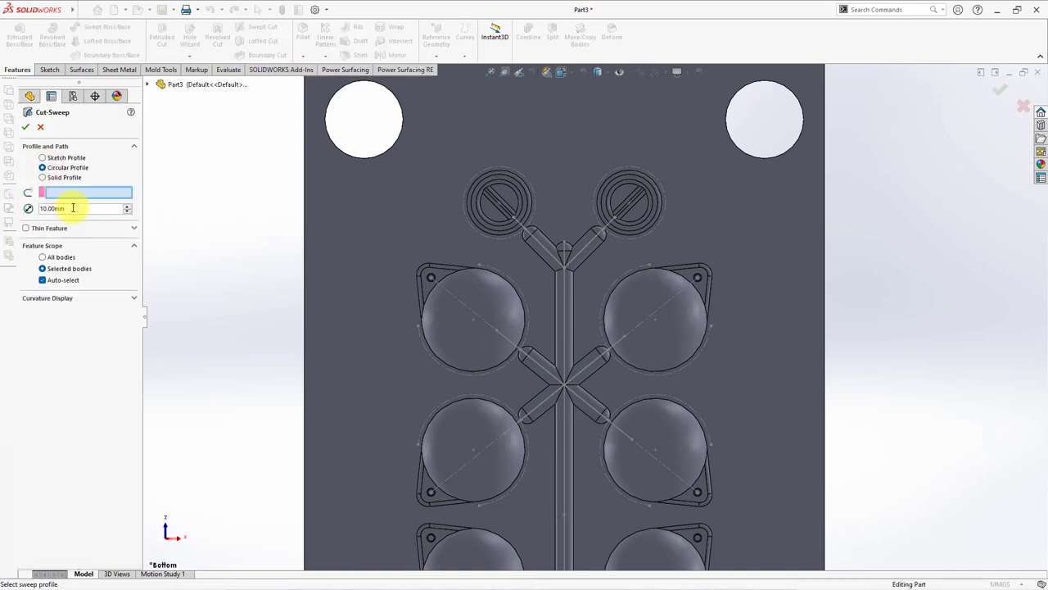
pyautogui.write('2')
pyautogui.rightClick(70, 192)
pyautogui.click(98, 206)
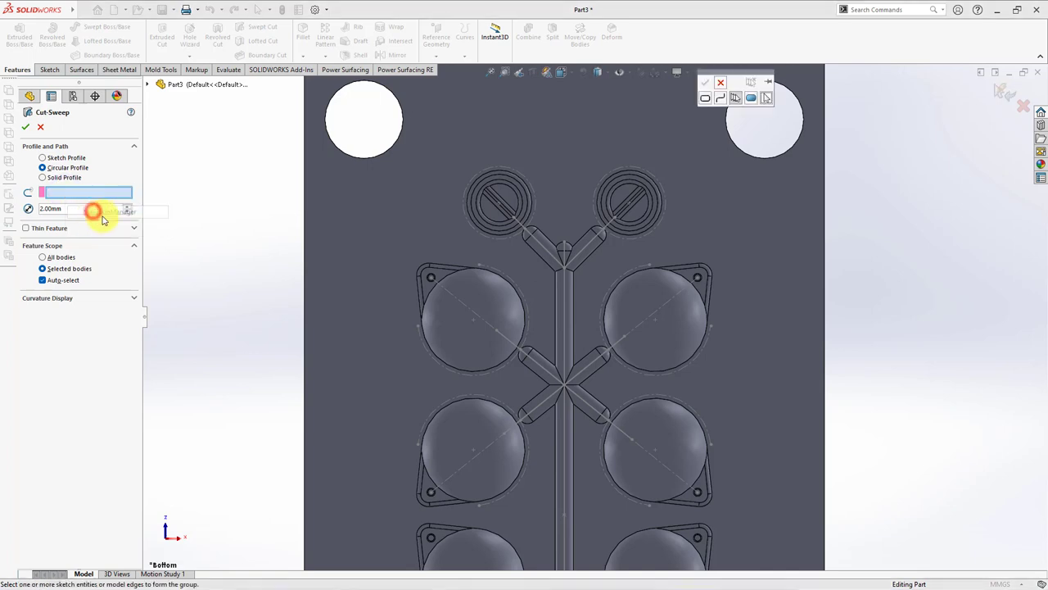
pyautogui.click(518, 234)
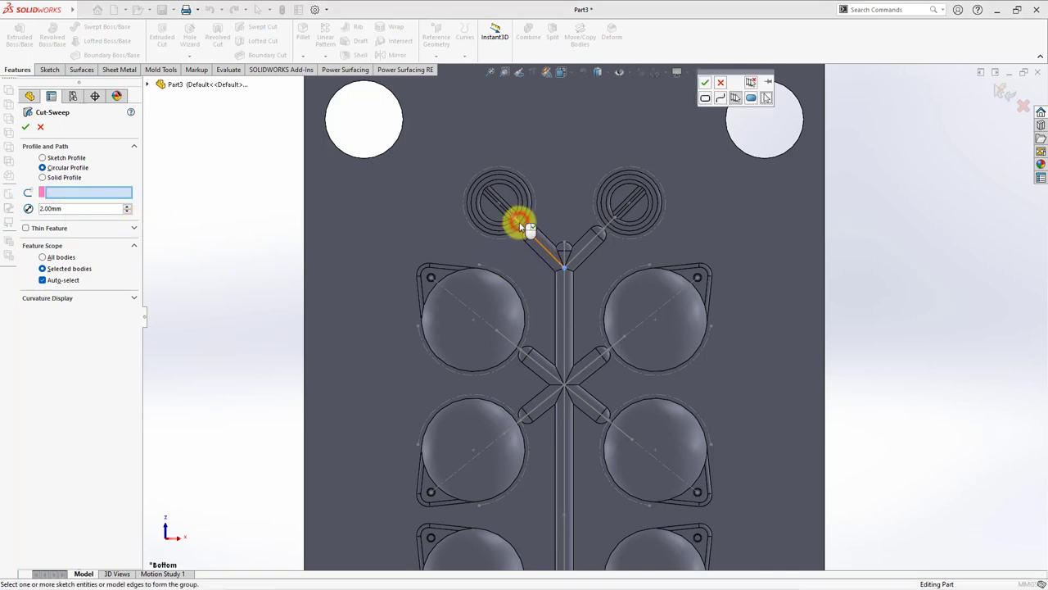
pyautogui.rightClick(610, 227)
pyautogui.rightClick(608, 224)
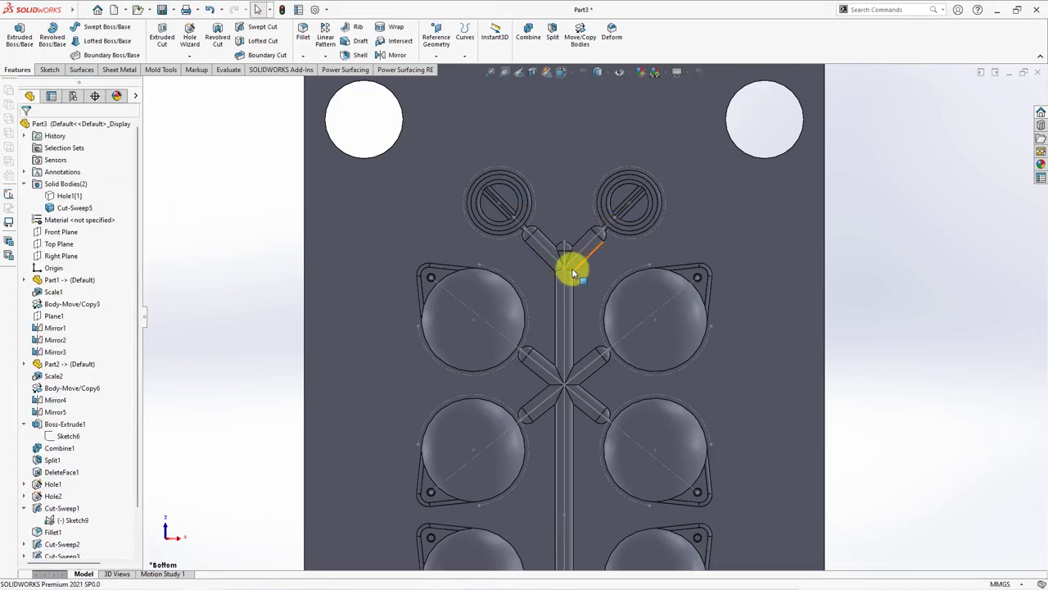
pyautogui.click(458, 298)
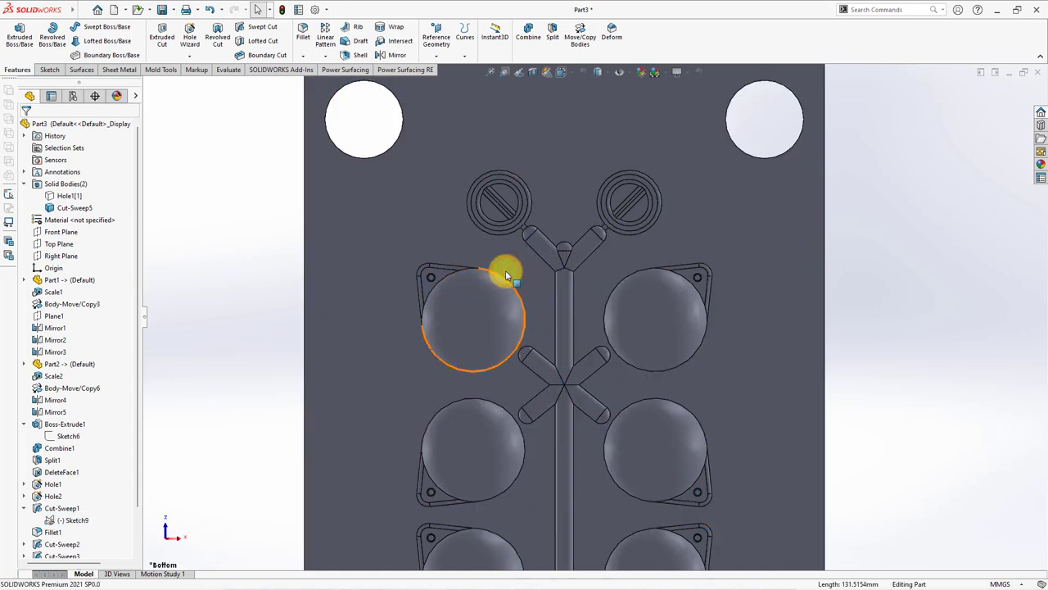
pyautogui.scroll(-2, 117, 519)
# Step: Expand Cut-Sweep5 and show Sketch26's diagonal lines
pyautogui.click(23, 545)
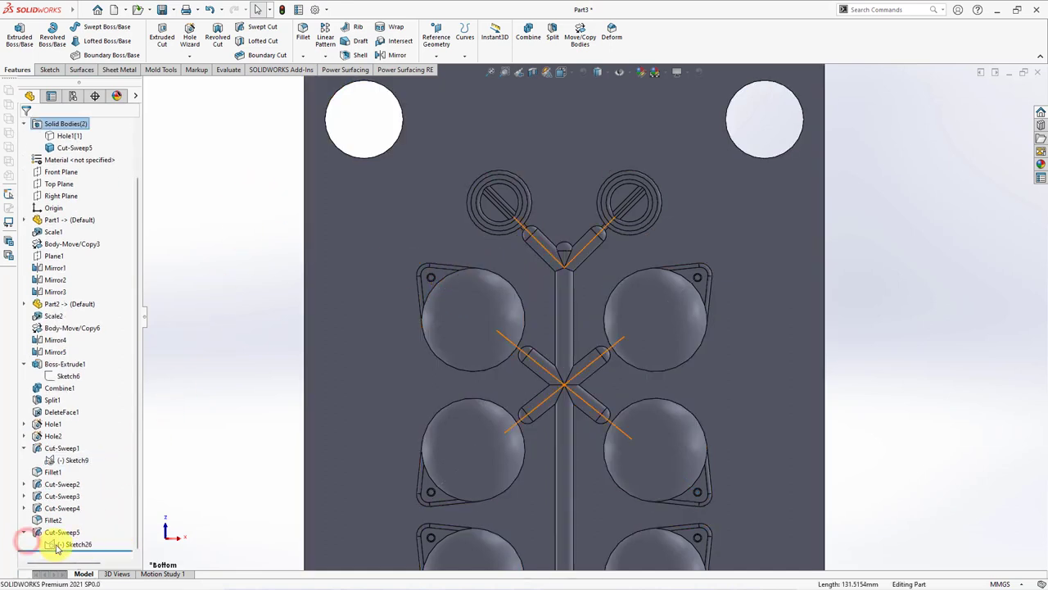
pyautogui.click(71, 544)
pyautogui.click(67, 531)
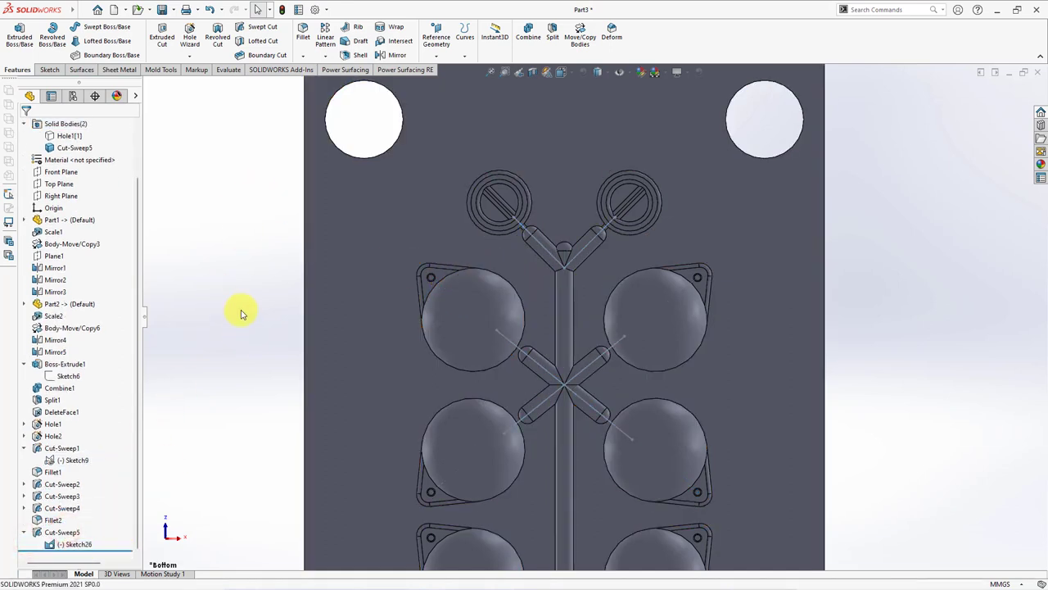
# Step: Cut a 2 mm round swept runner along the first central diagonal line
pyautogui.click(257, 30)
pyautogui.click(43, 167)
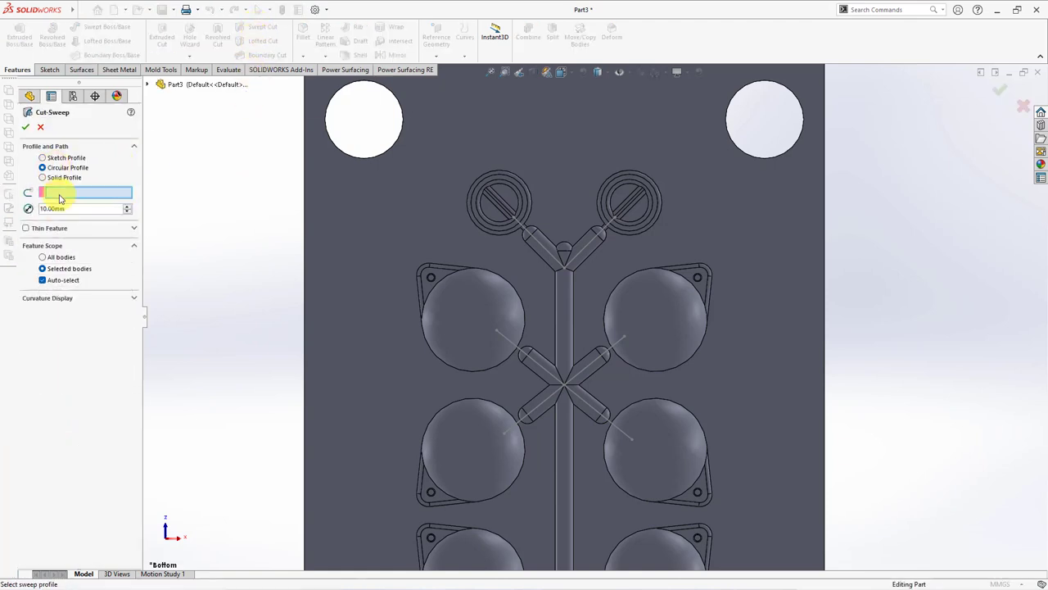
pyautogui.write('2')
pyautogui.rightClick(87, 192)
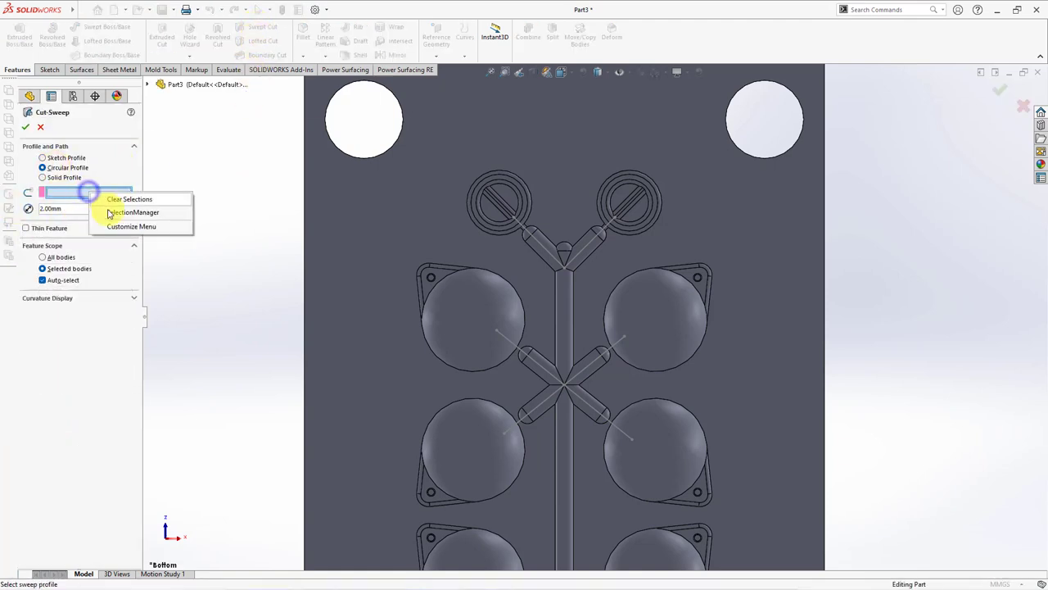
pyautogui.click(147, 211)
pyautogui.click(507, 338)
pyautogui.rightClick(507, 339)
pyautogui.rightClick(507, 339)
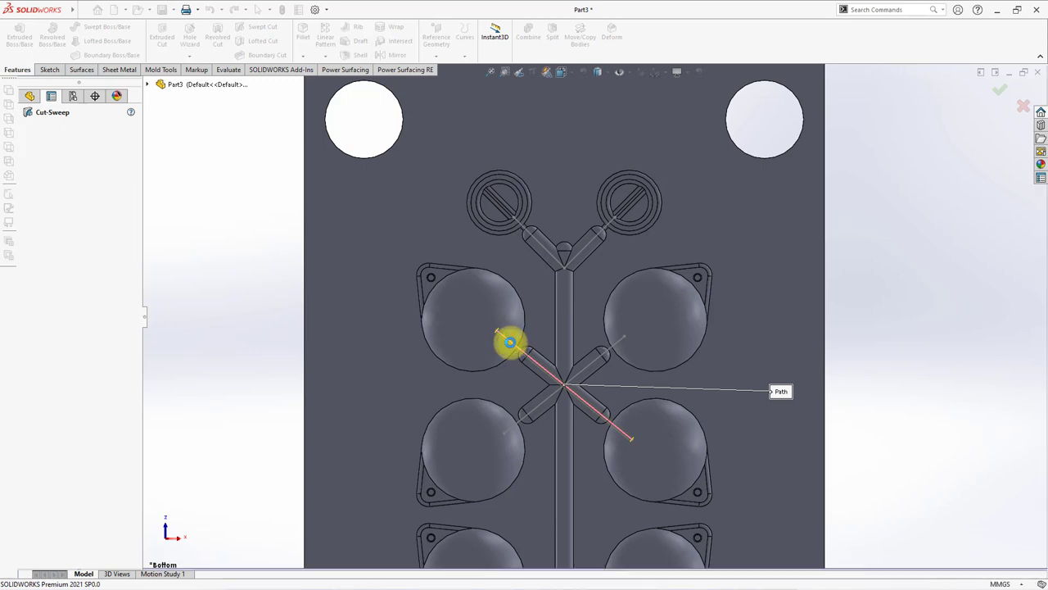
# Step: Cut a 2 mm round swept runner along the other central diagonal line
pyautogui.click(257, 30)
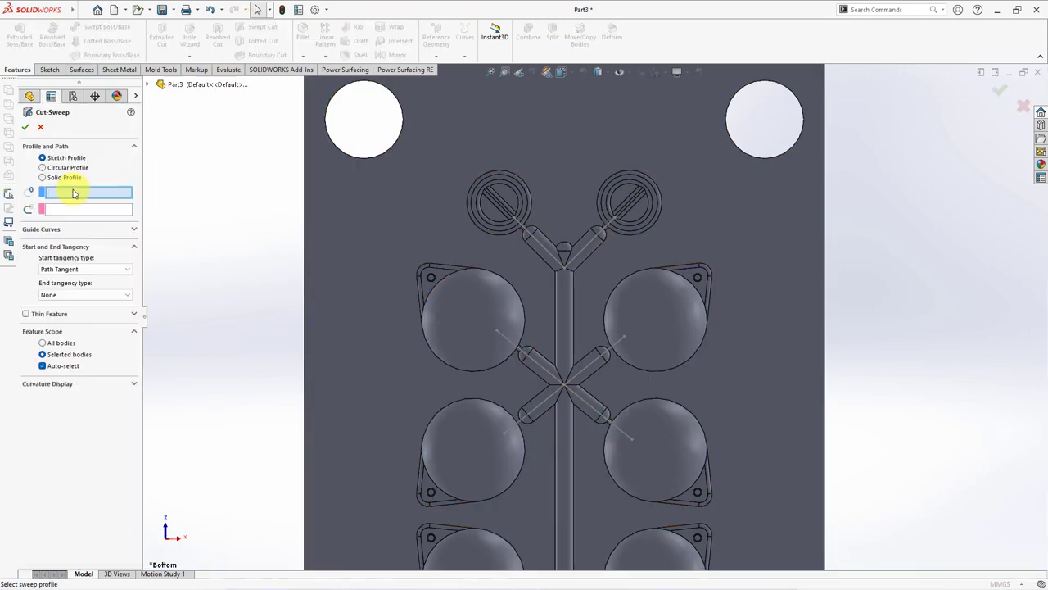
pyautogui.click(54, 169)
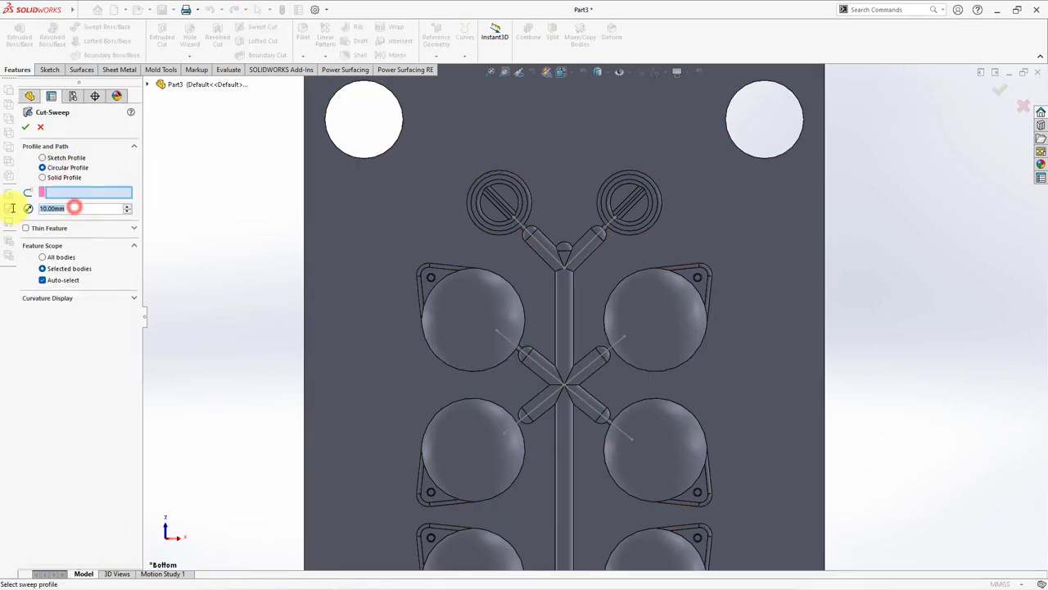
pyautogui.rightClick(77, 192)
pyautogui.click(100, 211)
pyautogui.click(613, 339)
pyautogui.rightClick(616, 347)
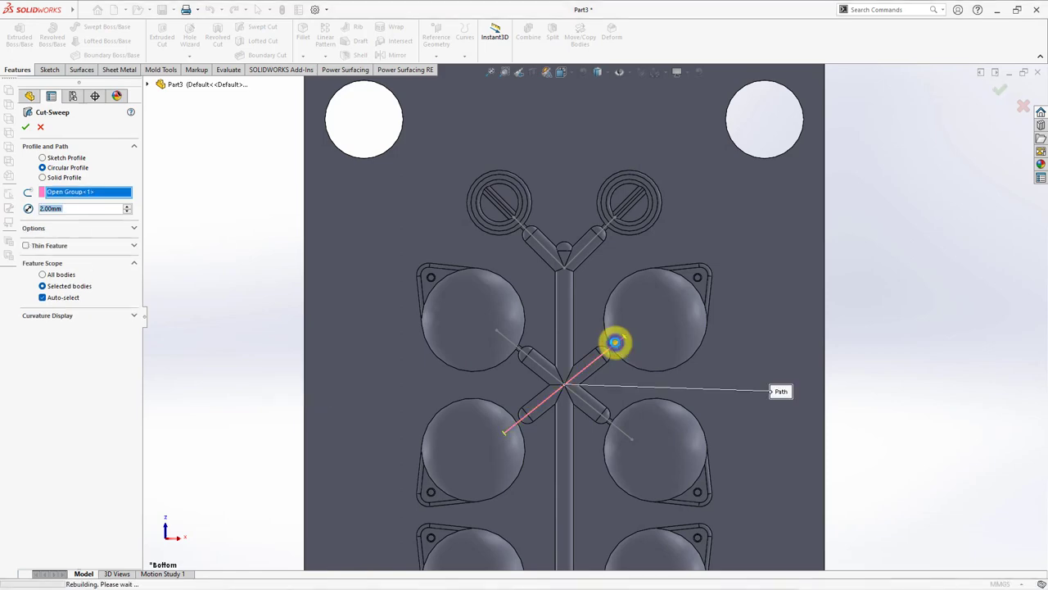
pyautogui.click(502, 344)
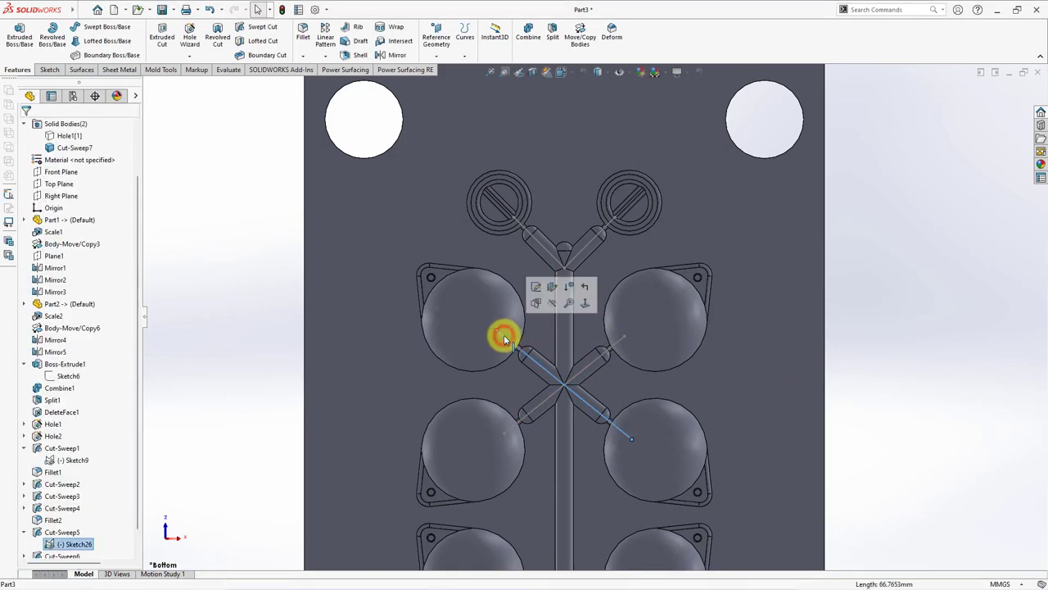
pyautogui.scroll(3, 555, 304)
pyautogui.scroll(2, 613, 427)
# Step: Start a Mirror feature using the Front Plane as the mirror plane
pyautogui.scroll(-2, 613, 428)
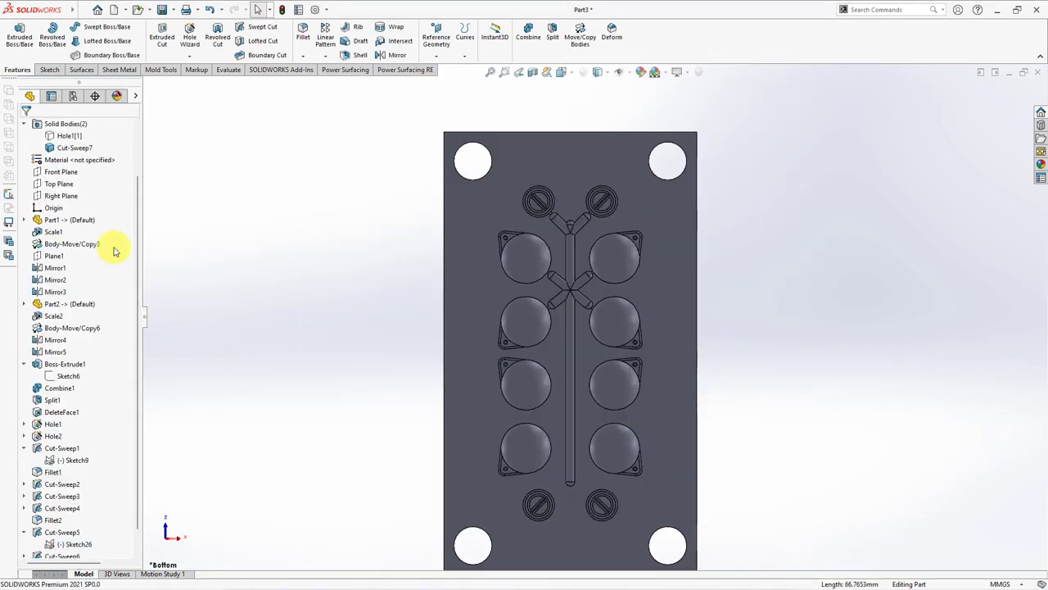
pyautogui.click(60, 171)
pyautogui.click(389, 58)
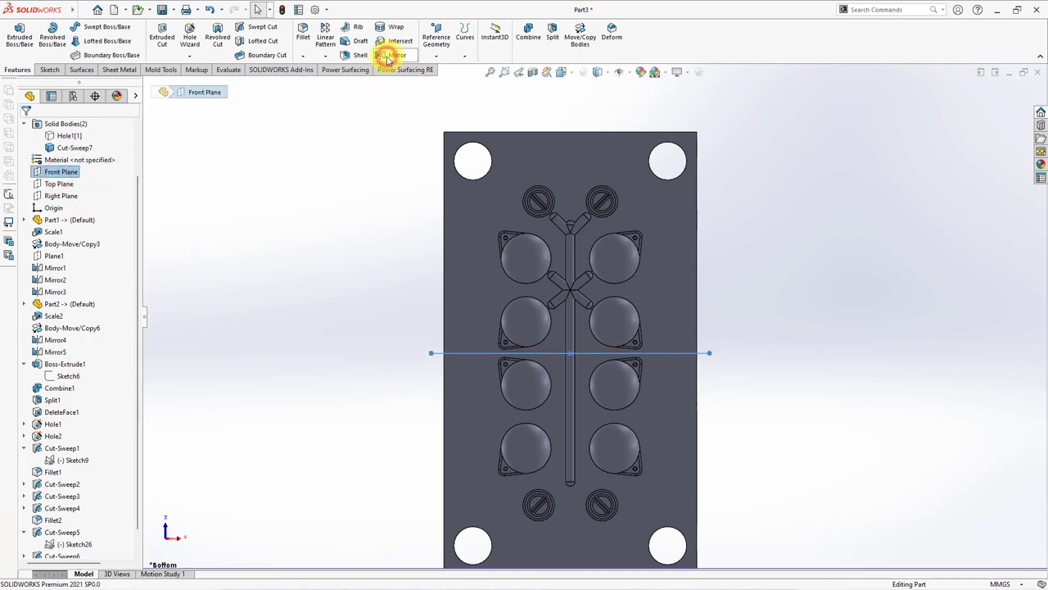
pyautogui.click(101, 183)
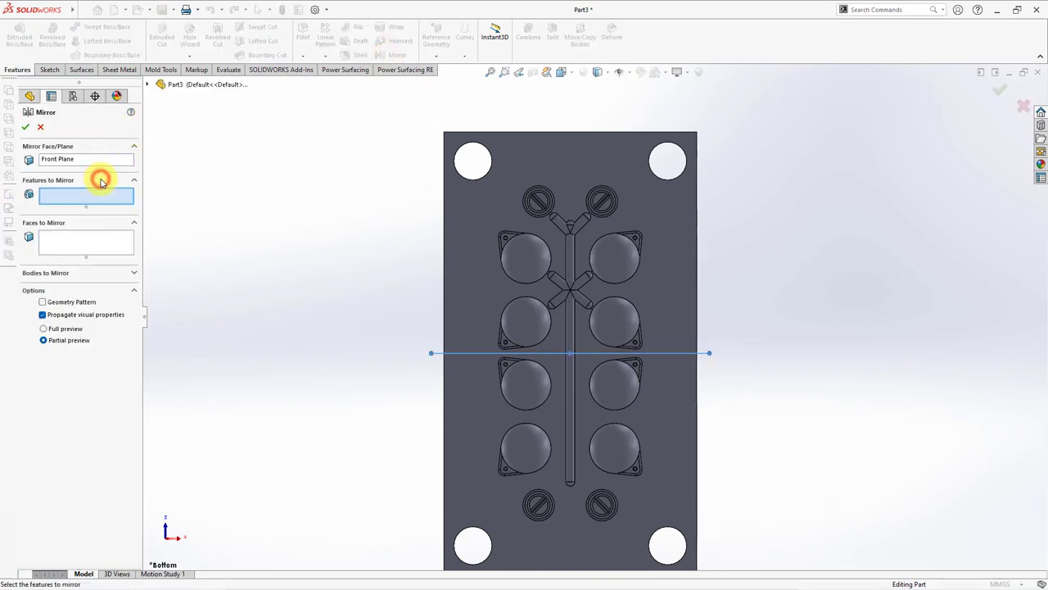
pyautogui.click(149, 84)
# Step: Add Cut-Sweep2 through Cut-Sweep7 and Fillet2 as the features to mirror
pyautogui.click(185, 458)
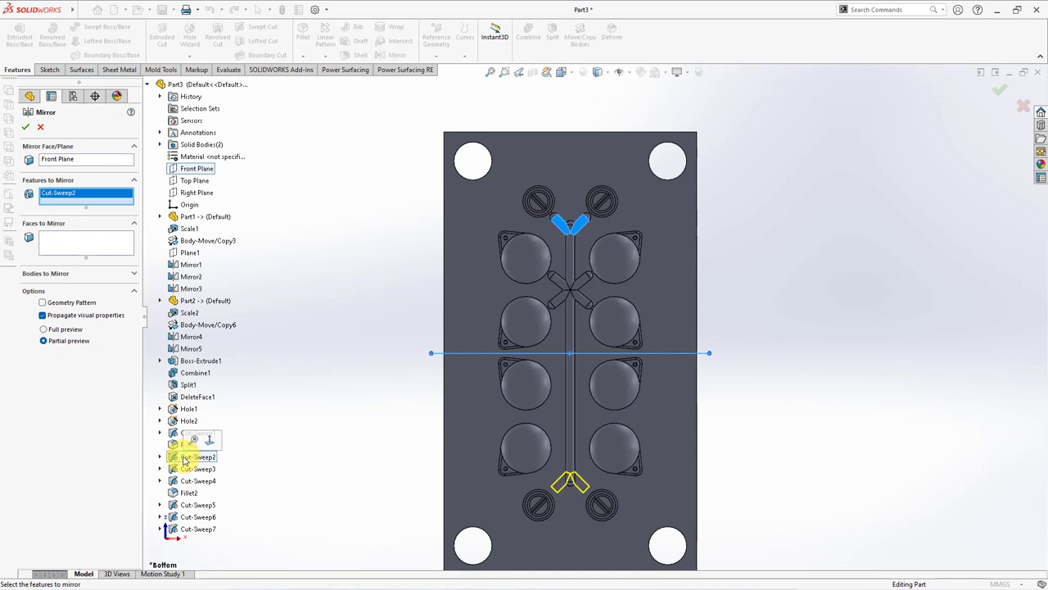
pyautogui.click(182, 469)
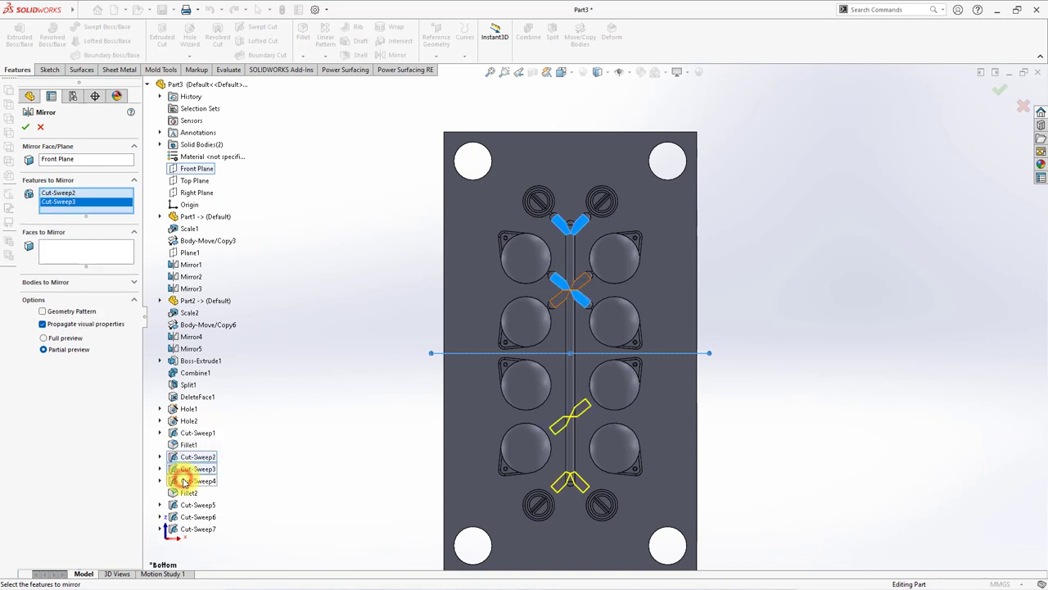
pyautogui.click(181, 481)
pyautogui.click(182, 493)
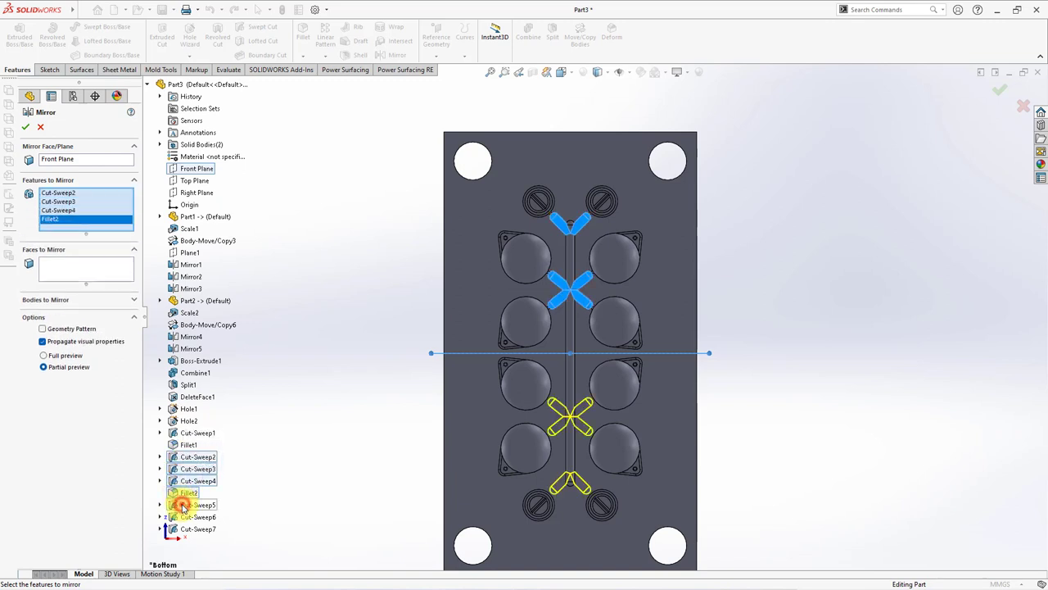
pyautogui.click(182, 506)
pyautogui.click(182, 516)
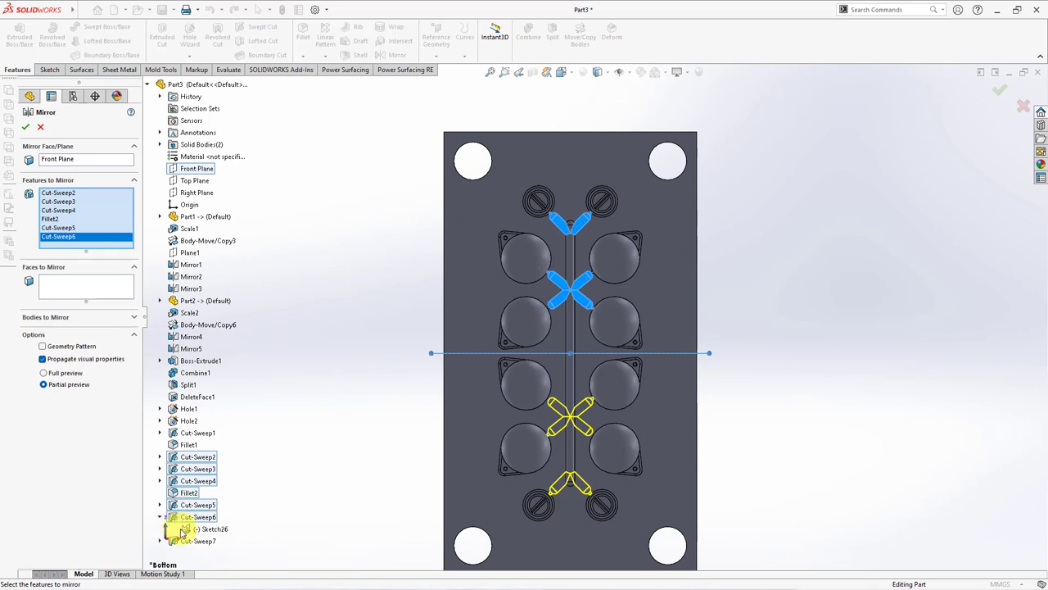
pyautogui.click(186, 542)
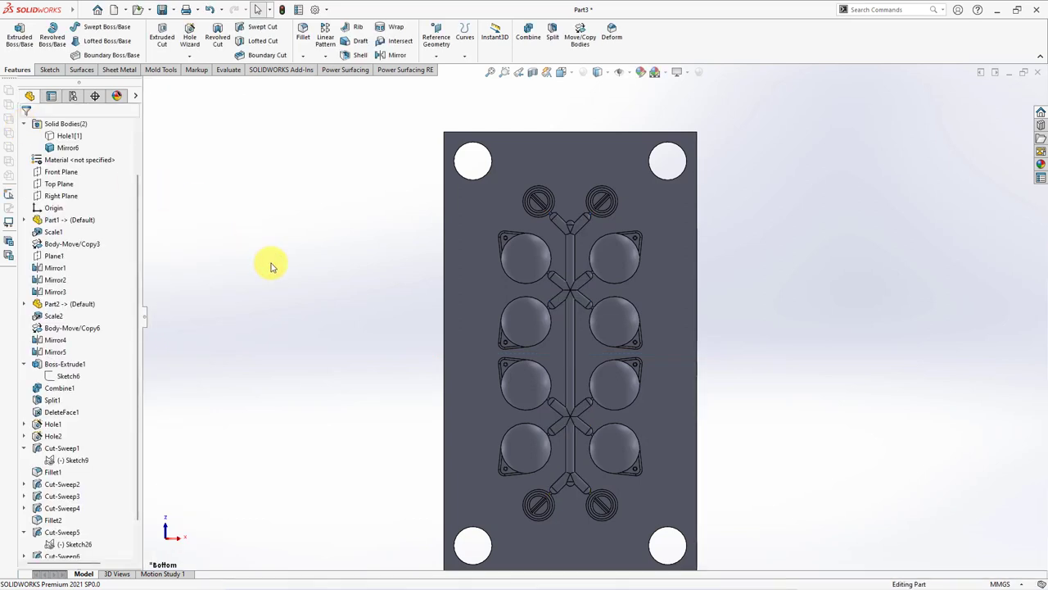
pyautogui.moveTo(273, 266)
pyautogui.mouseDown(button='middle')
pyautogui.moveTo(402, 307)
pyautogui.moveTo(440, 273)
pyautogui.moveTo(445, 218)
pyautogui.moveTo(393, 442)
pyautogui.moveTo(381, 444)
pyautogui.mouseUp(button='middle')
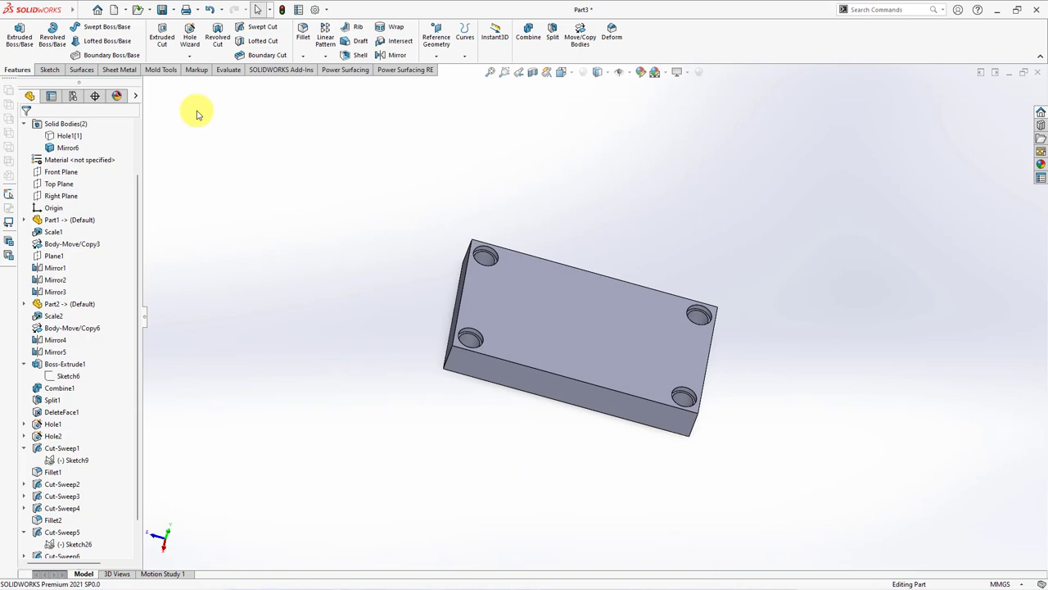
# Step: Define a C-Bored Drilled hole: 12 mm, 30 mm × 15 mm counterbore, Through All
pyautogui.click(189, 43)
pyautogui.click(71, 284)
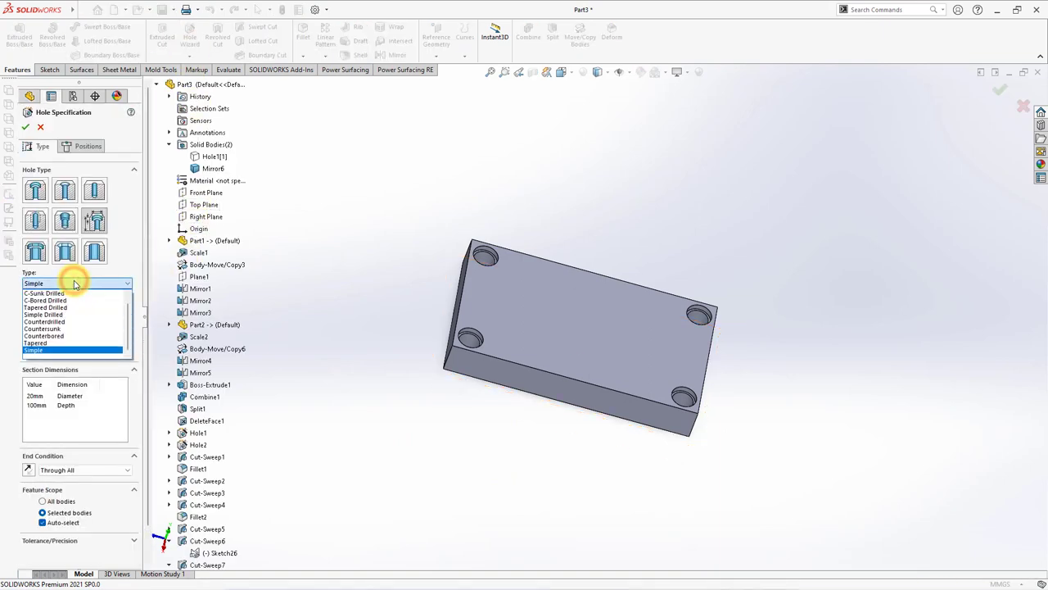
pyautogui.click(80, 302)
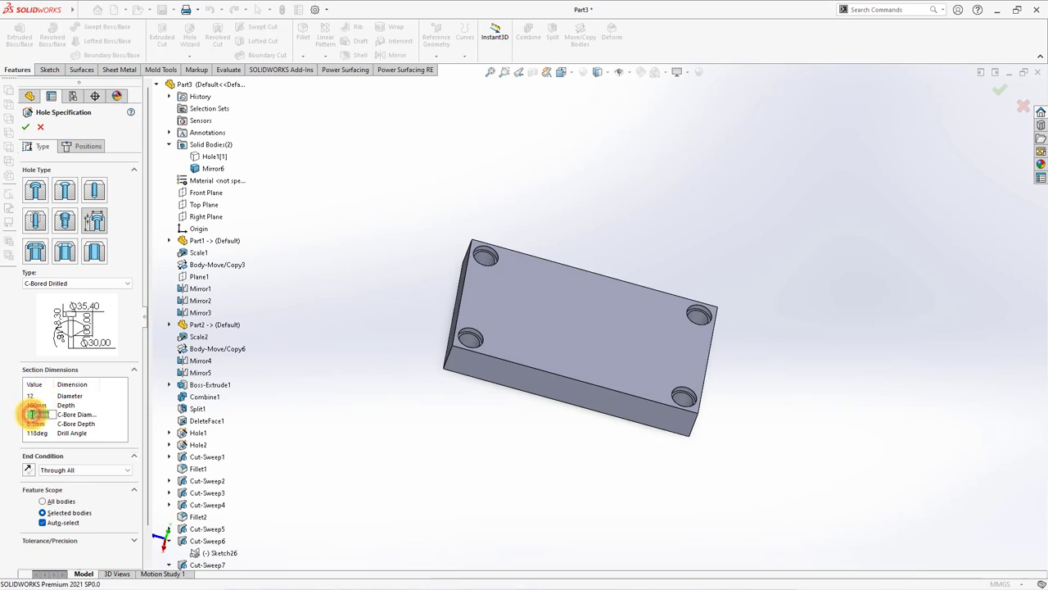
pyautogui.write('0')
pyautogui.press('Return')
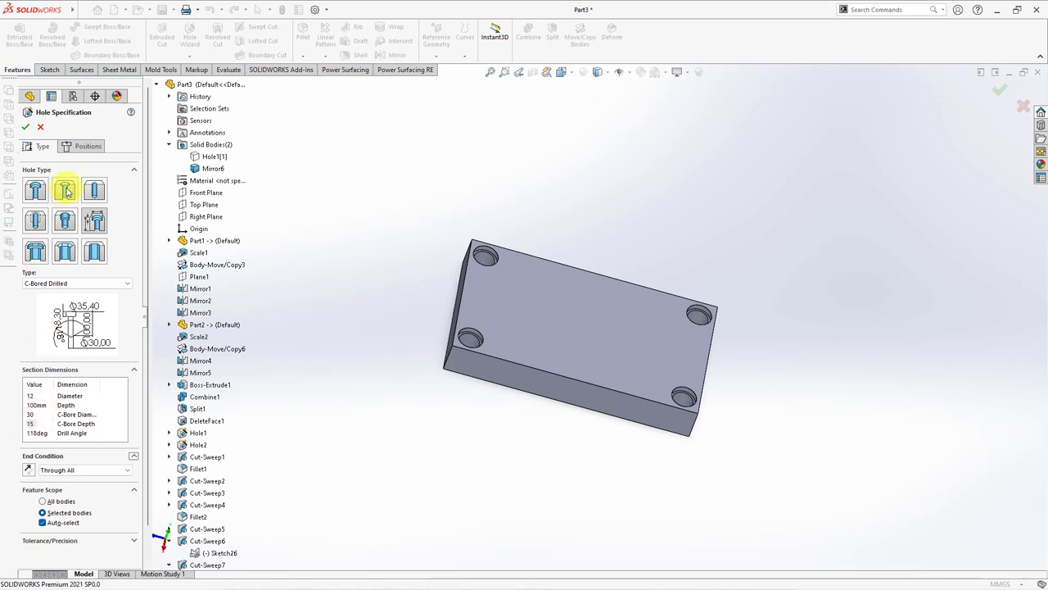
pyautogui.click(72, 148)
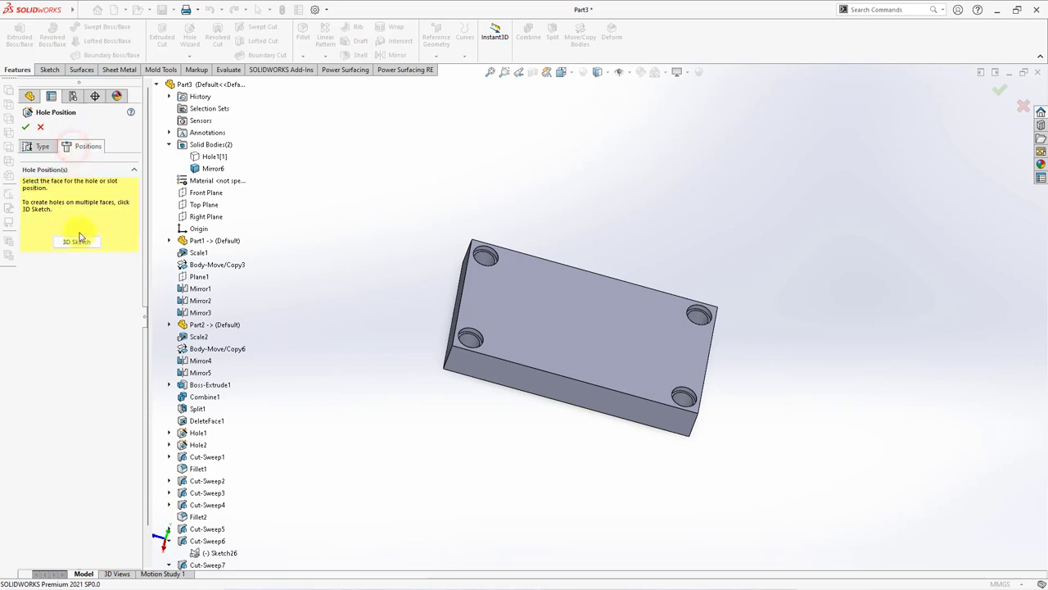
# Step: Place the hole on the top face, aligned with the origin along Y
pyautogui.click(595, 323)
pyautogui.click(371, 52)
pyautogui.click(384, 81)
pyautogui.scroll(-2, 586, 352)
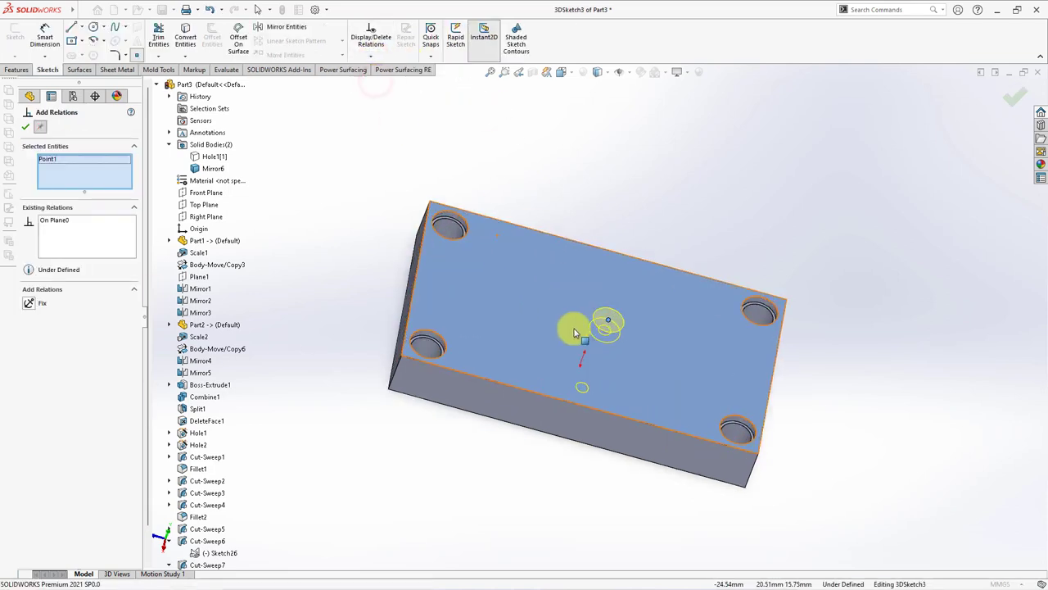
pyautogui.click(578, 357)
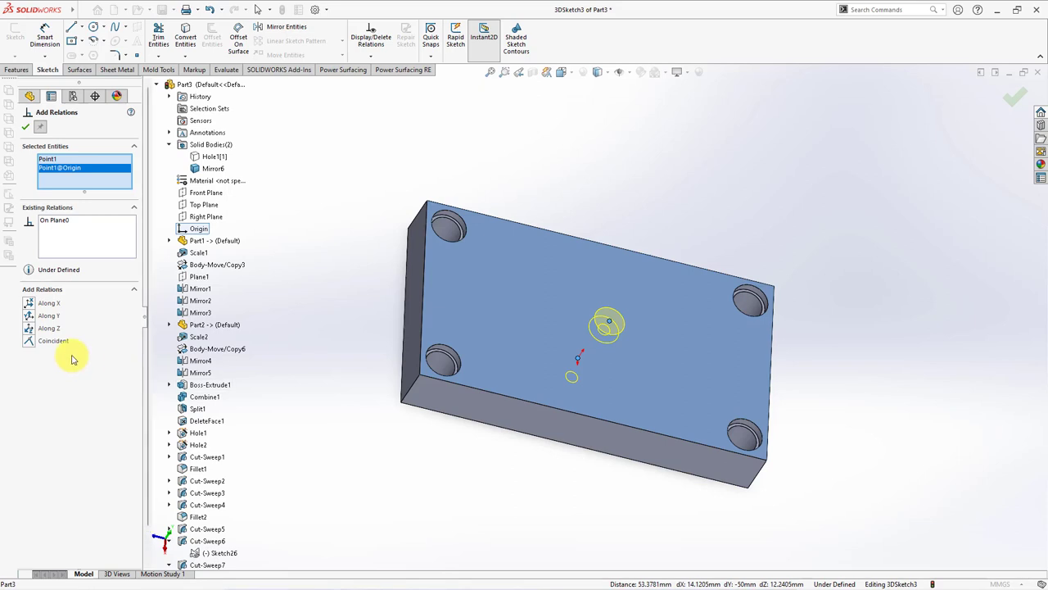
pyautogui.click(30, 318)
pyautogui.click(26, 127)
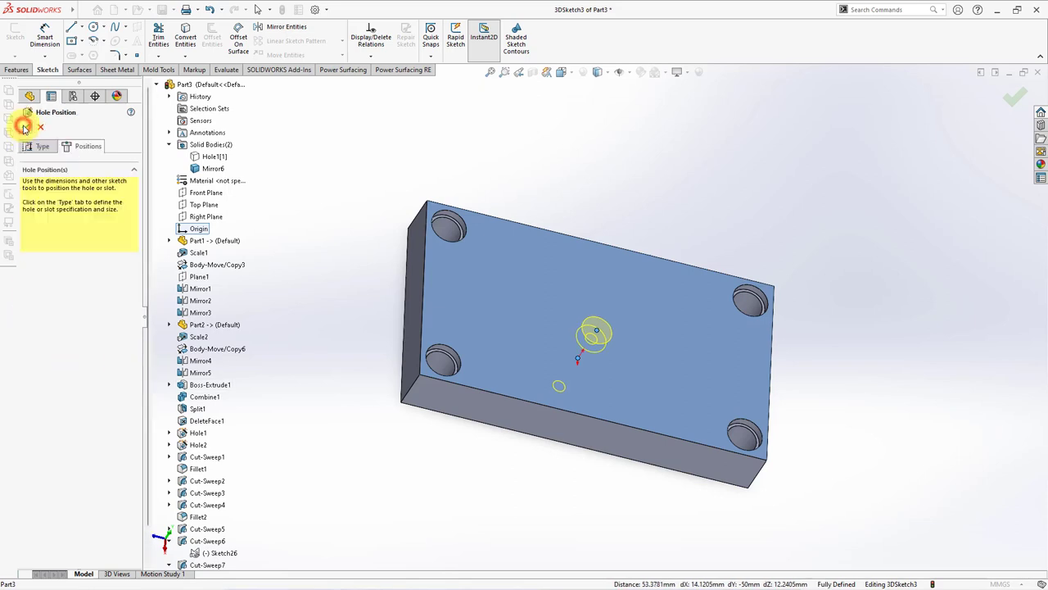
pyautogui.click(70, 150)
# Step: Orbit the part to inspect the new centre hole from the cavity side and underside
pyautogui.moveTo(358, 208)
pyautogui.mouseDown(button='middle')
pyautogui.moveTo(461, 244)
pyautogui.moveTo(426, 272)
pyautogui.mouseUp(button='middle')
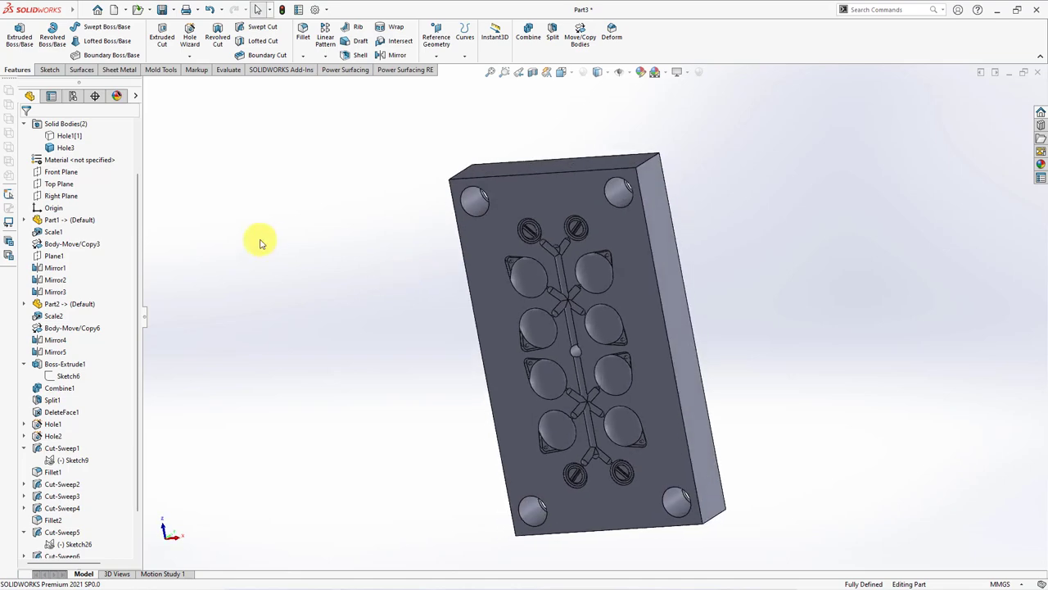
pyautogui.click(70, 135)
pyautogui.click(346, 227)
pyautogui.moveTo(374, 218); pyautogui.dragTo(280, 315, button='middle')
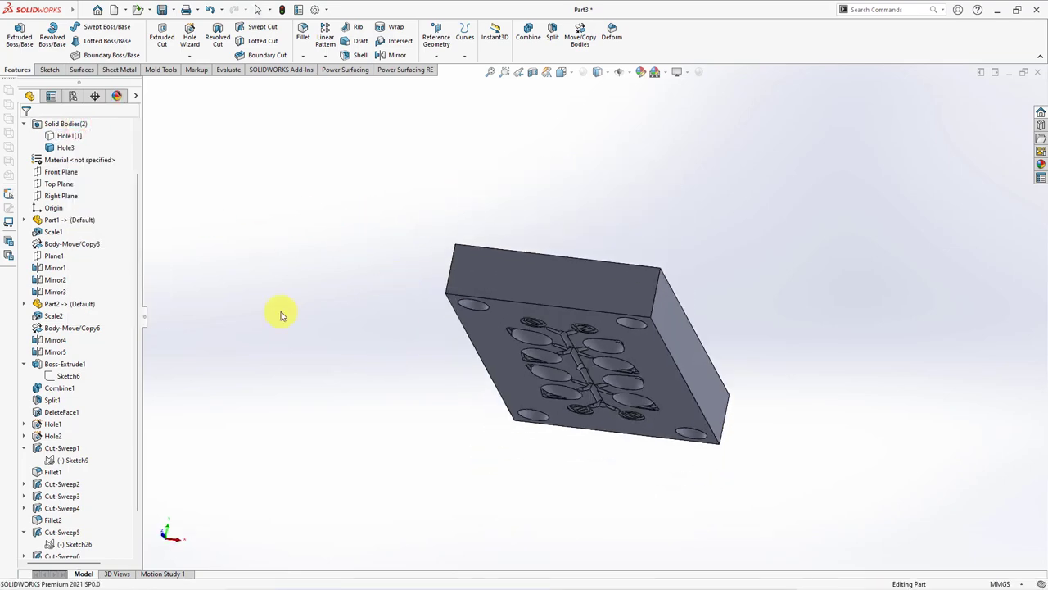
pyautogui.click(70, 136)
pyautogui.click(238, 190)
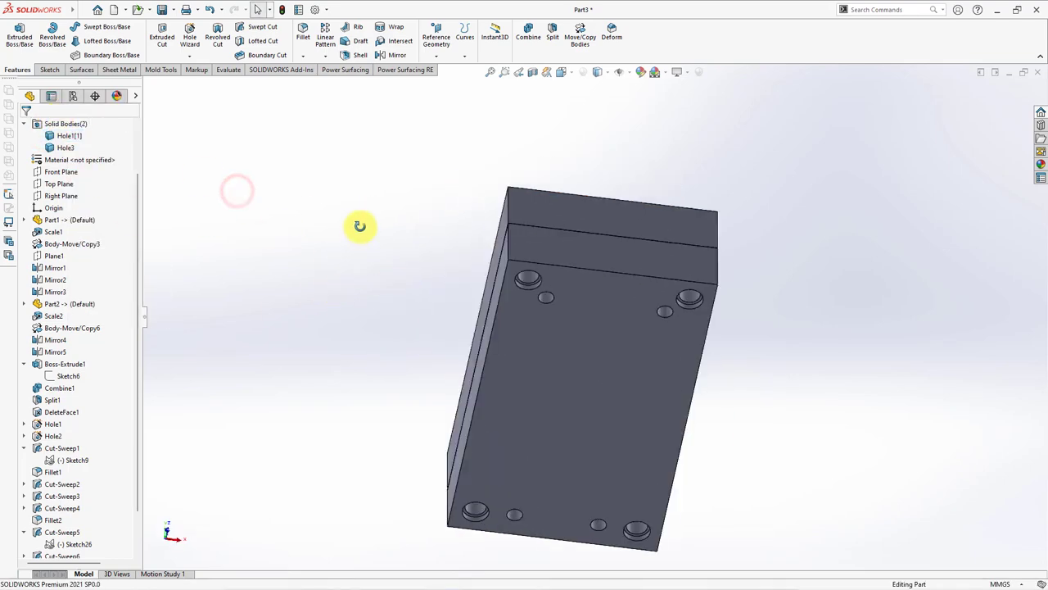